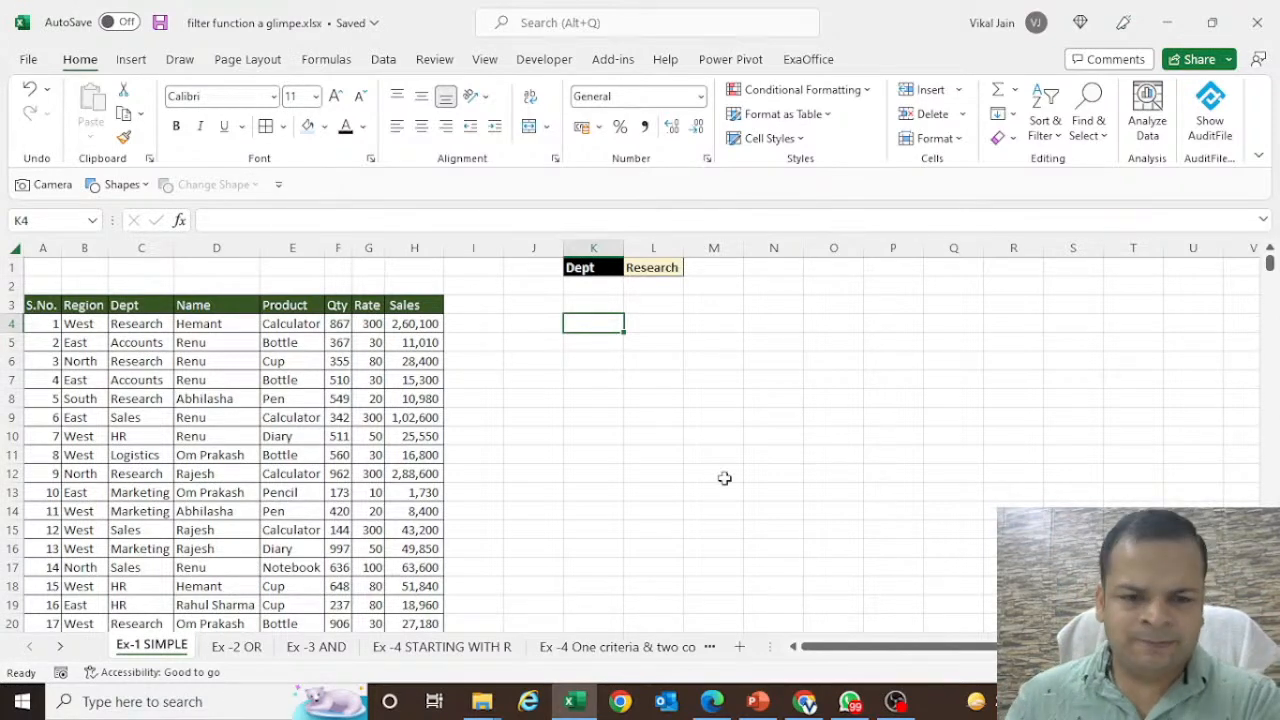
pyautogui.press('Down')
pyautogui.press('Down')
pyautogui.press('Down')
pyautogui.press('Down')
pyautogui.press('Down')
pyautogui.press('Down')
pyautogui.press('Down')
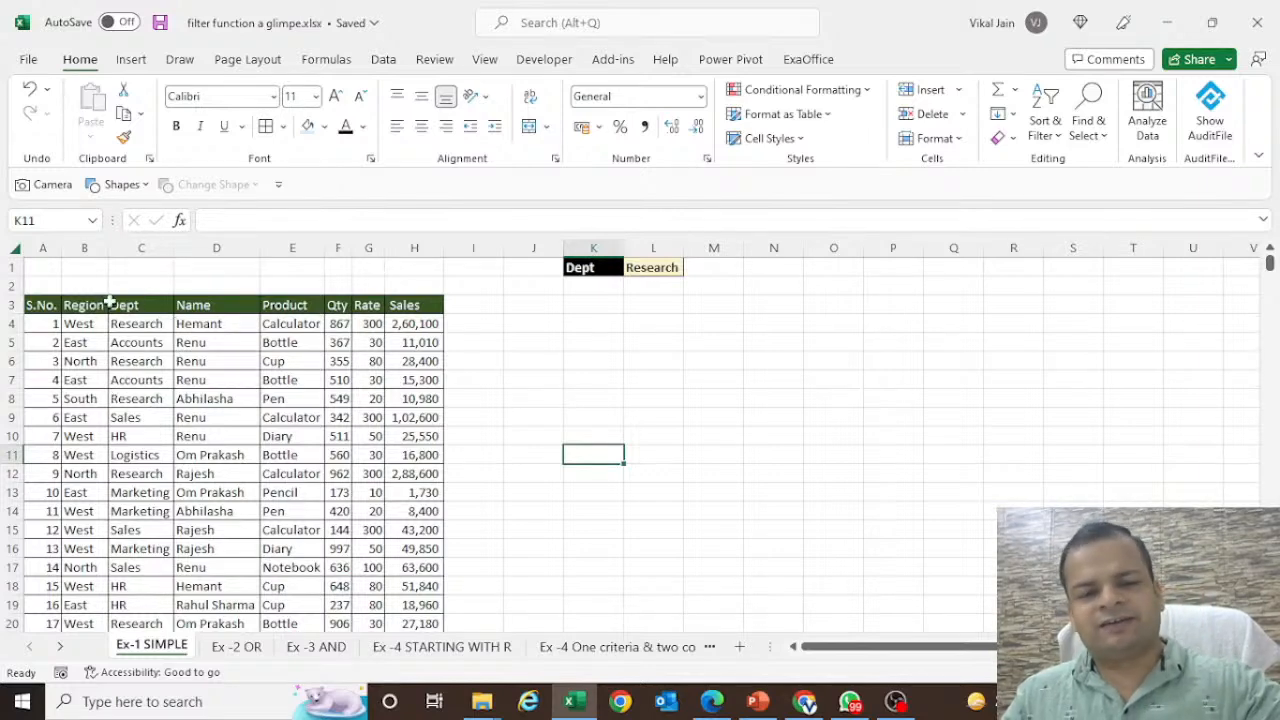
pyautogui.click(120, 474)
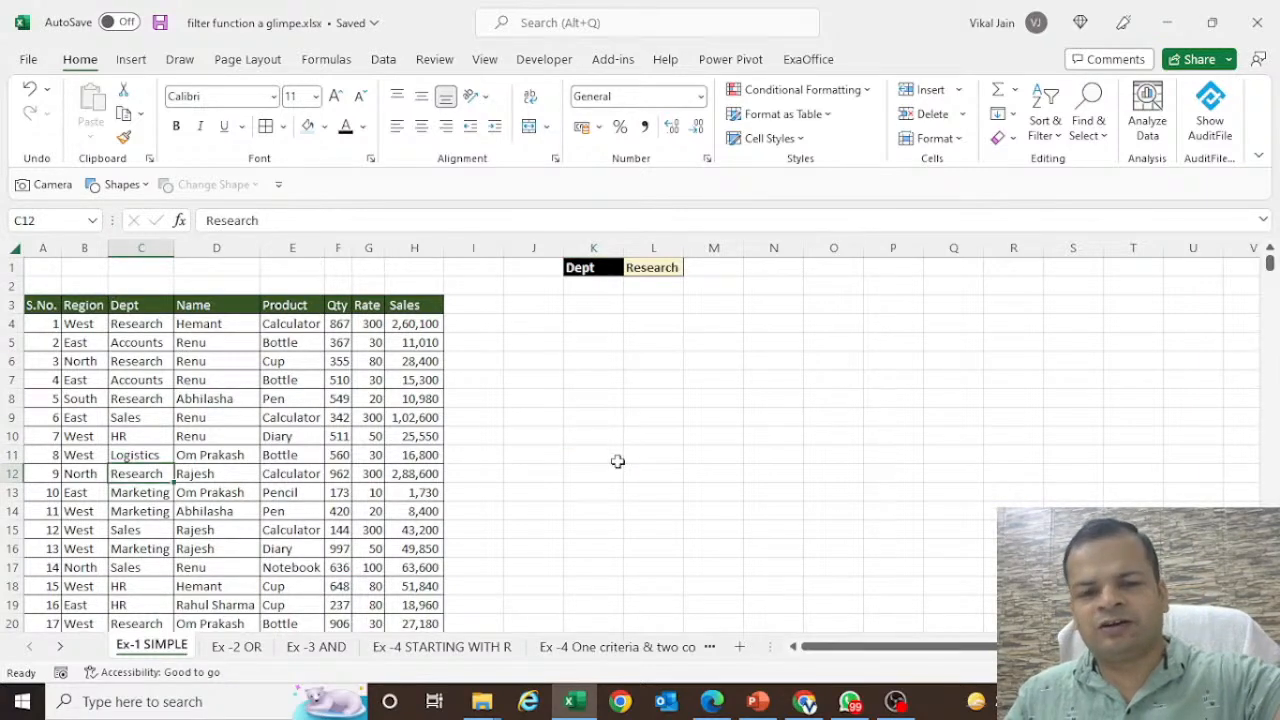
# - Start a FILTER formula in cell J4 with the whole data table, $A$3:$H$1003, as its absolute array
pyautogui.click(543, 326)
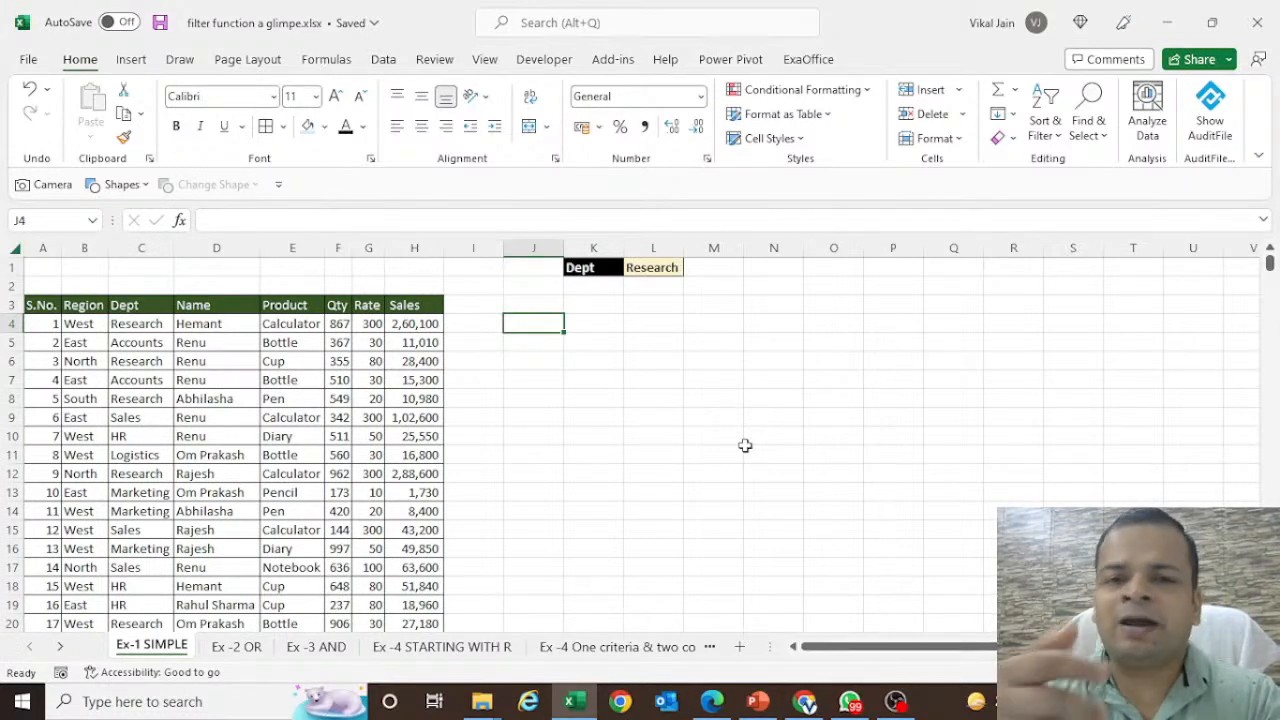
pyautogui.write('=')
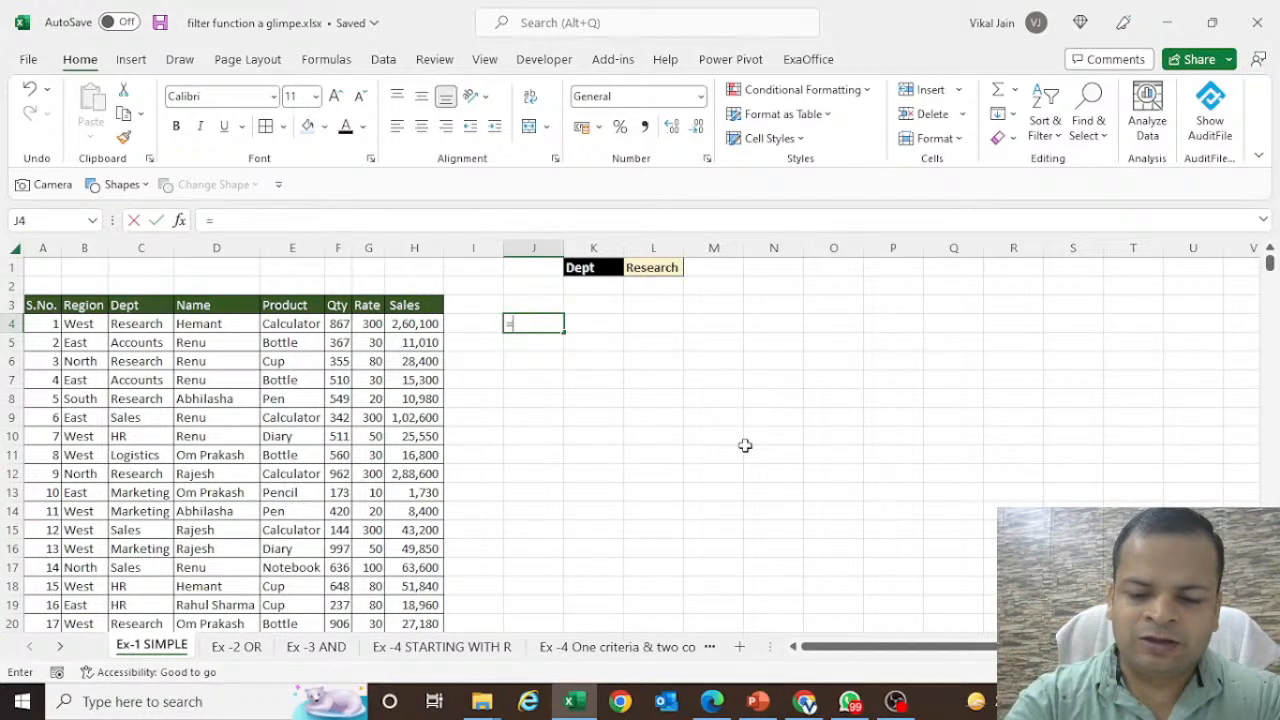
pyautogui.write('filte')
pyautogui.press('Tab')
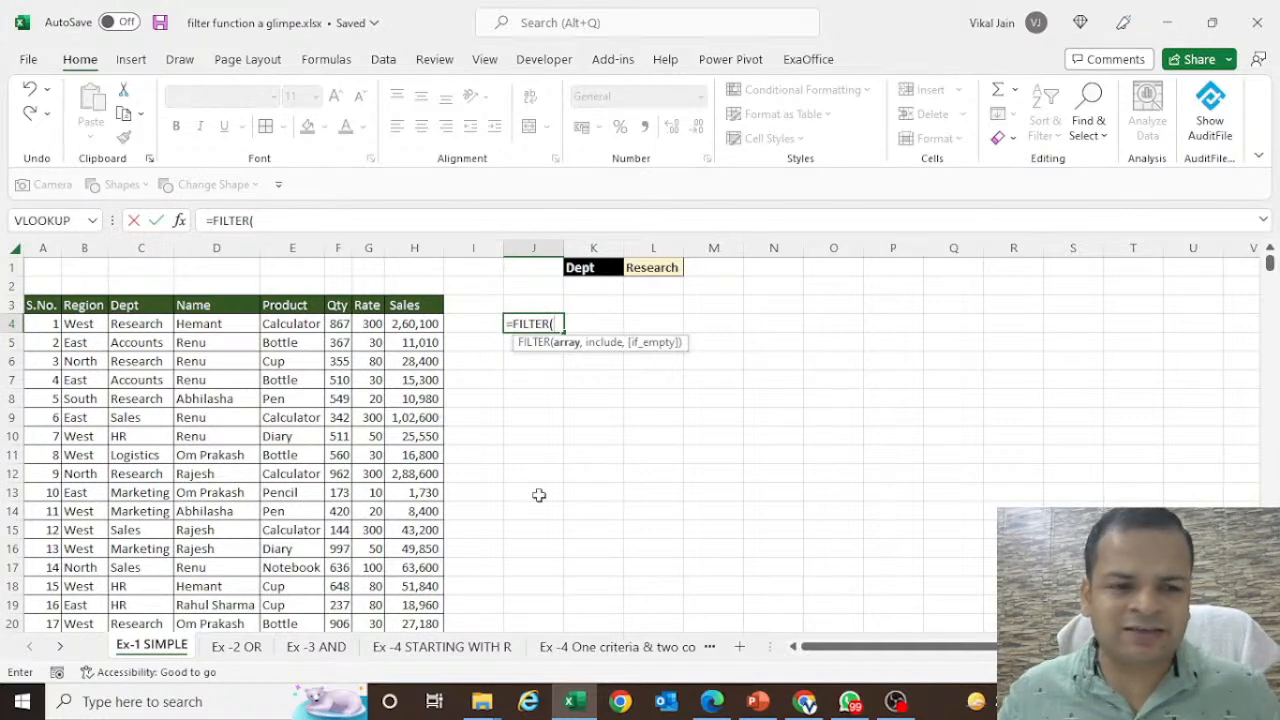
pyautogui.moveTo(45, 306); pyautogui.dragTo(386, 466)
pyautogui.hotkey('ctrl', 'shift', 'Down')
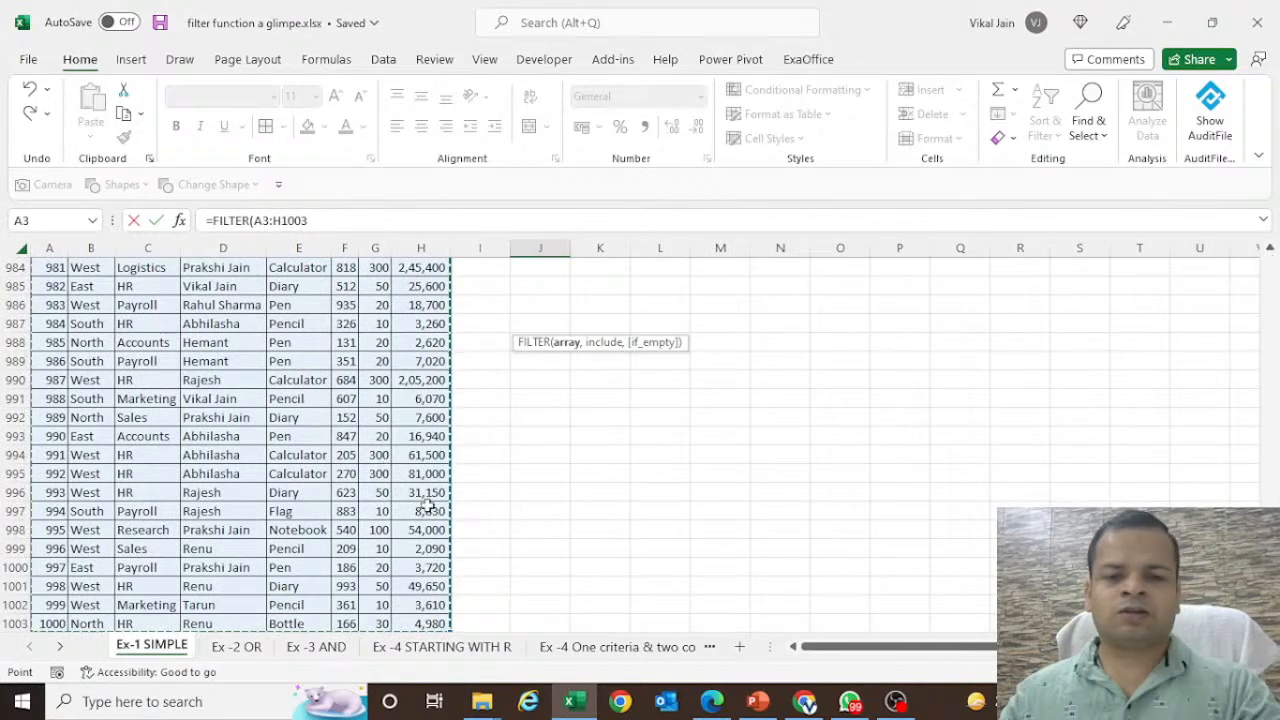
pyautogui.scroll(16, 386, 466)
pyautogui.moveTo(1270, 600); pyautogui.dragTo(1255, 252)
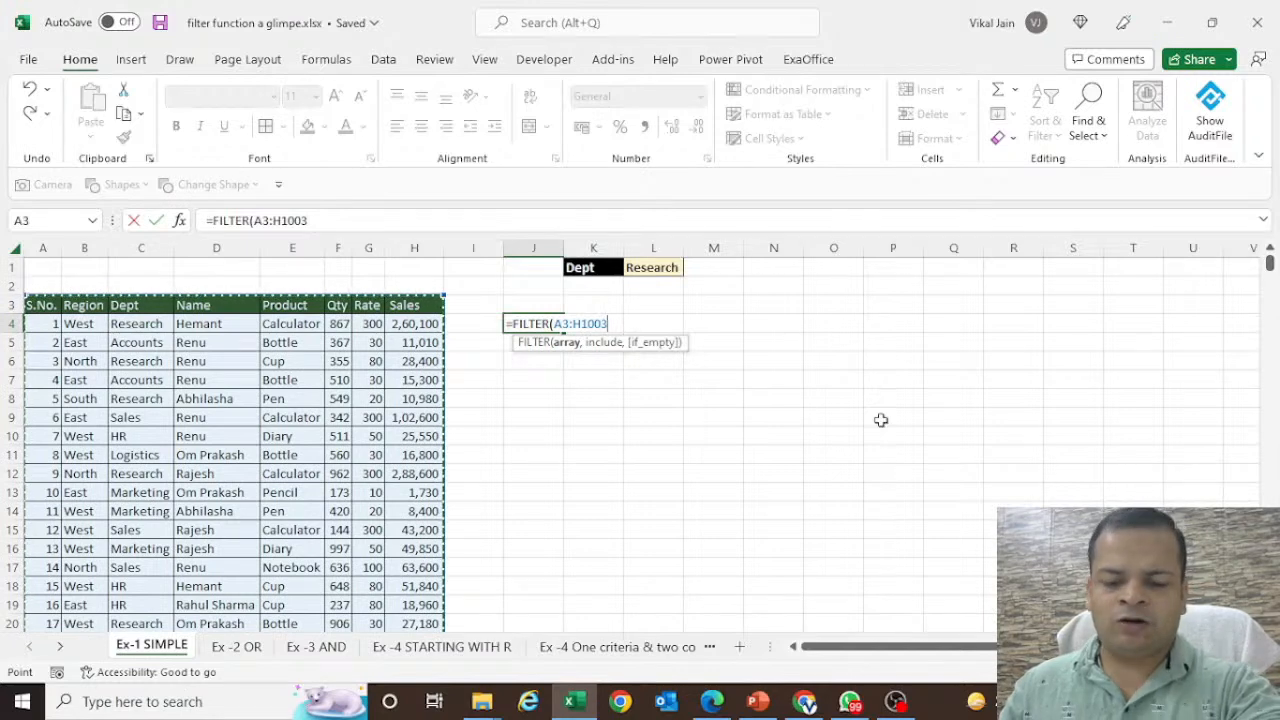
pyautogui.press('F4')
pyautogui.write(',')
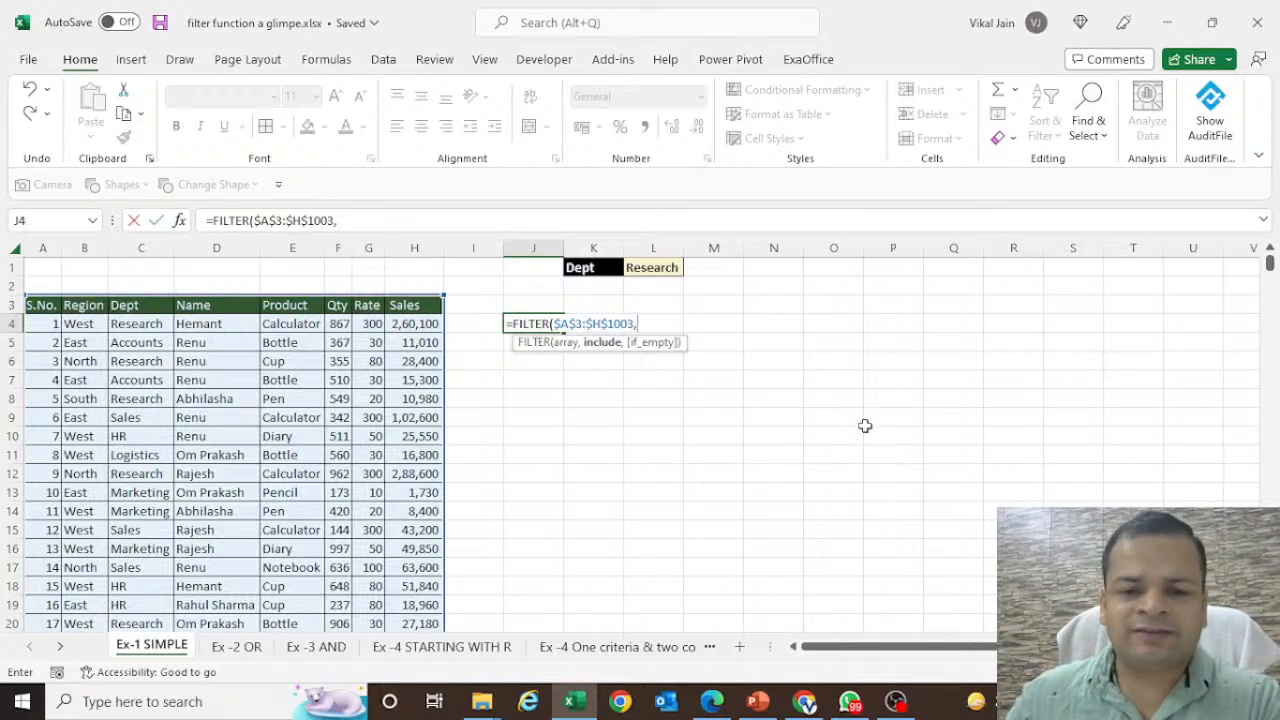
# - Add the include condition $C$3:$C$1003=$L$1 to match the Dept column against the criterion cell
pyautogui.click(138, 305)
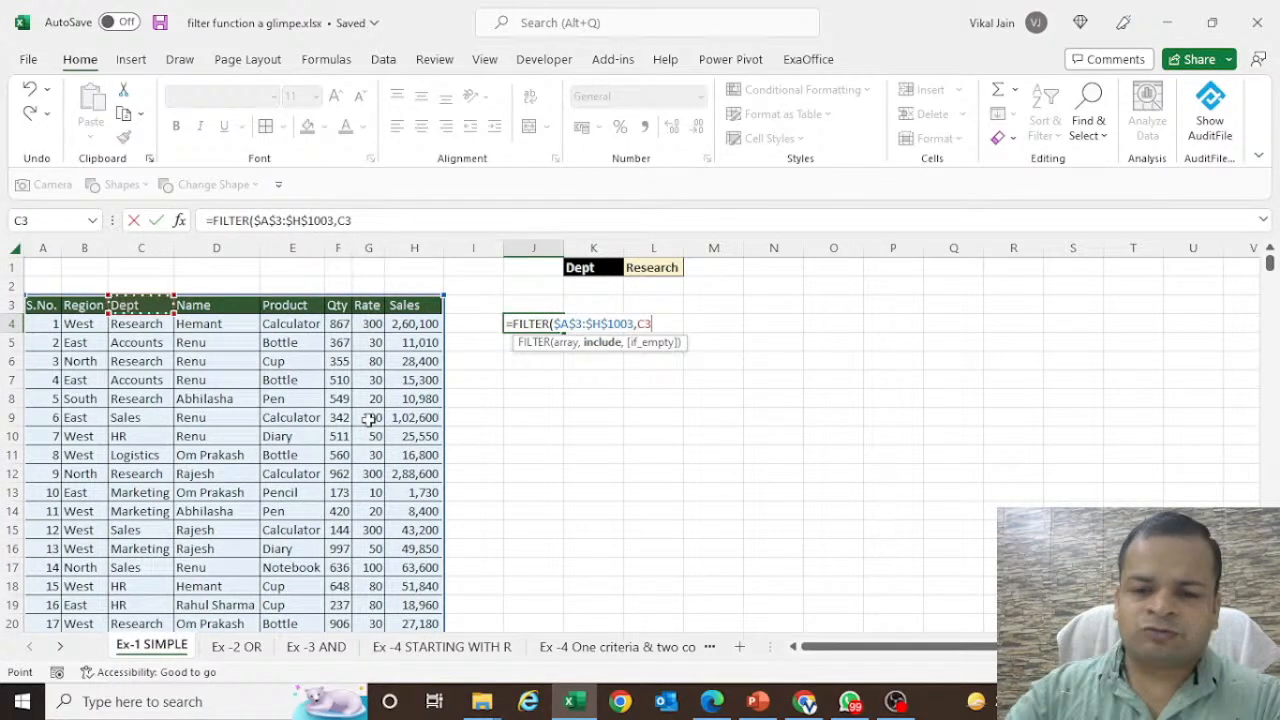
pyautogui.hotkey('ctrl', 'shift', 'Down')
pyautogui.press('F4')
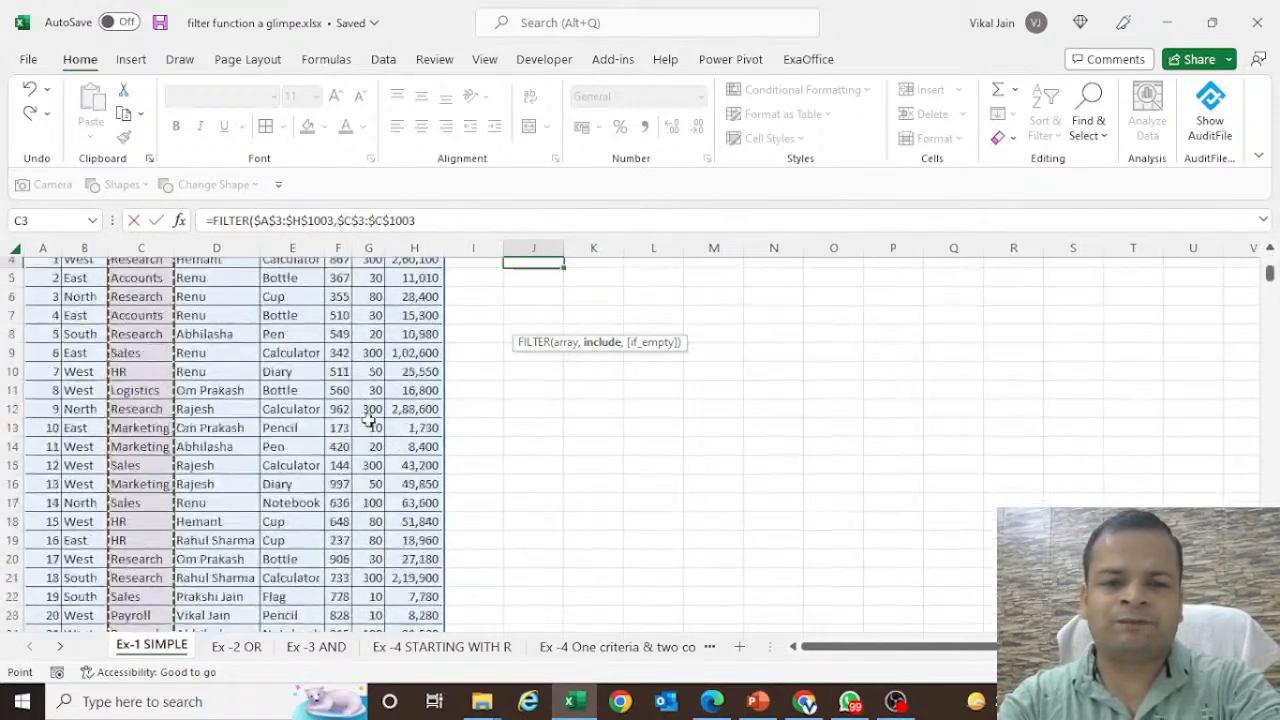
pyautogui.write('=')
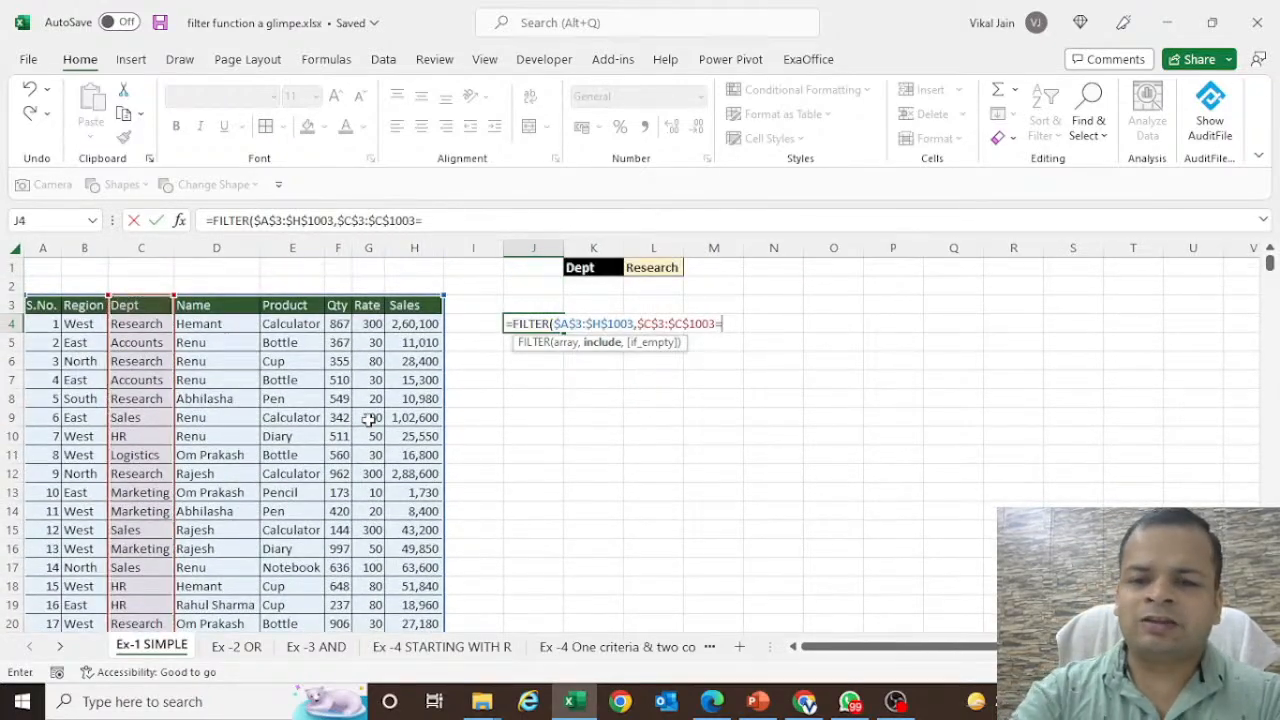
pyautogui.click(632, 272)
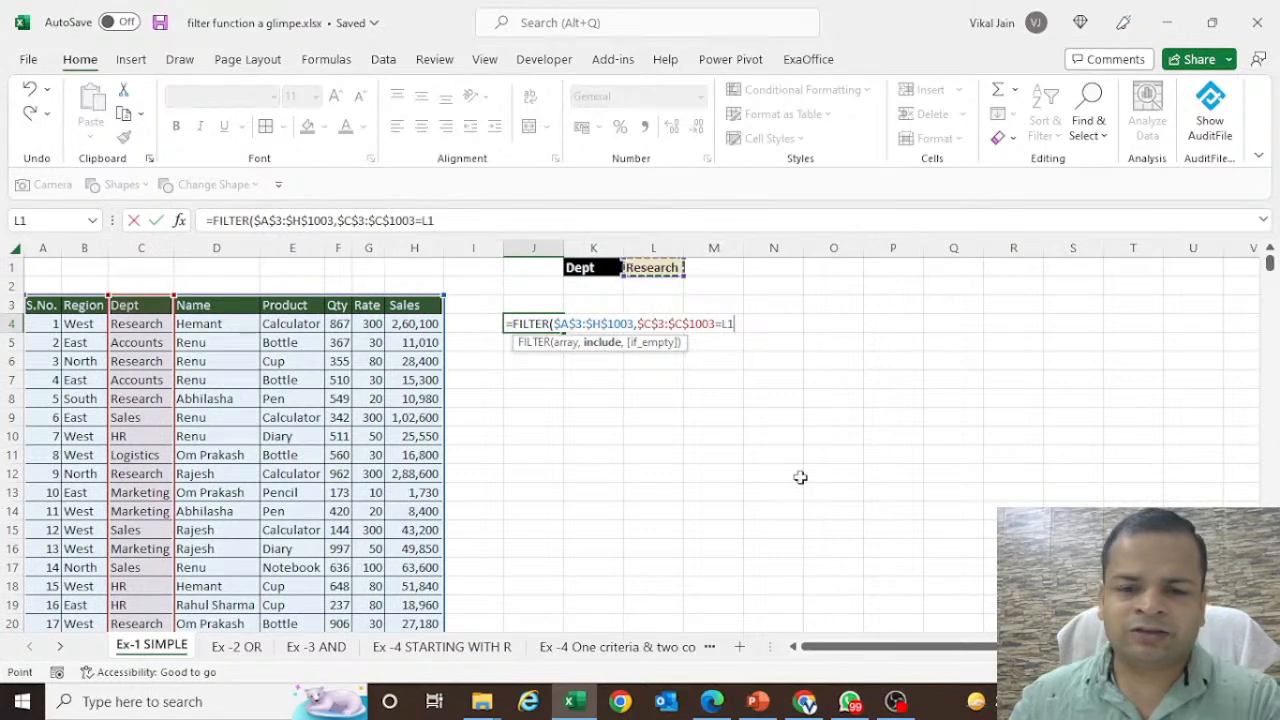
pyautogui.press('F4')
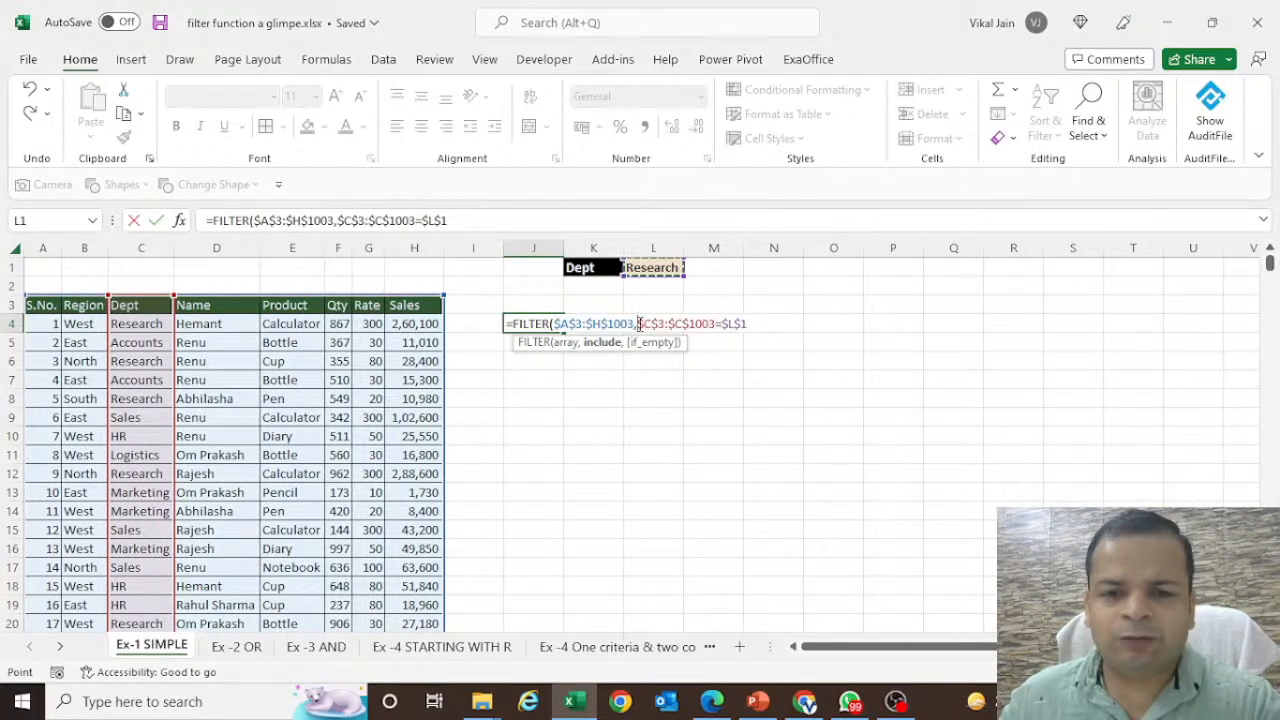
# - Evaluate the include condition within the formula to inspect its TRUE/FALSE array, and restore the original expression
pyautogui.moveTo(638, 323); pyautogui.dragTo(748, 324)
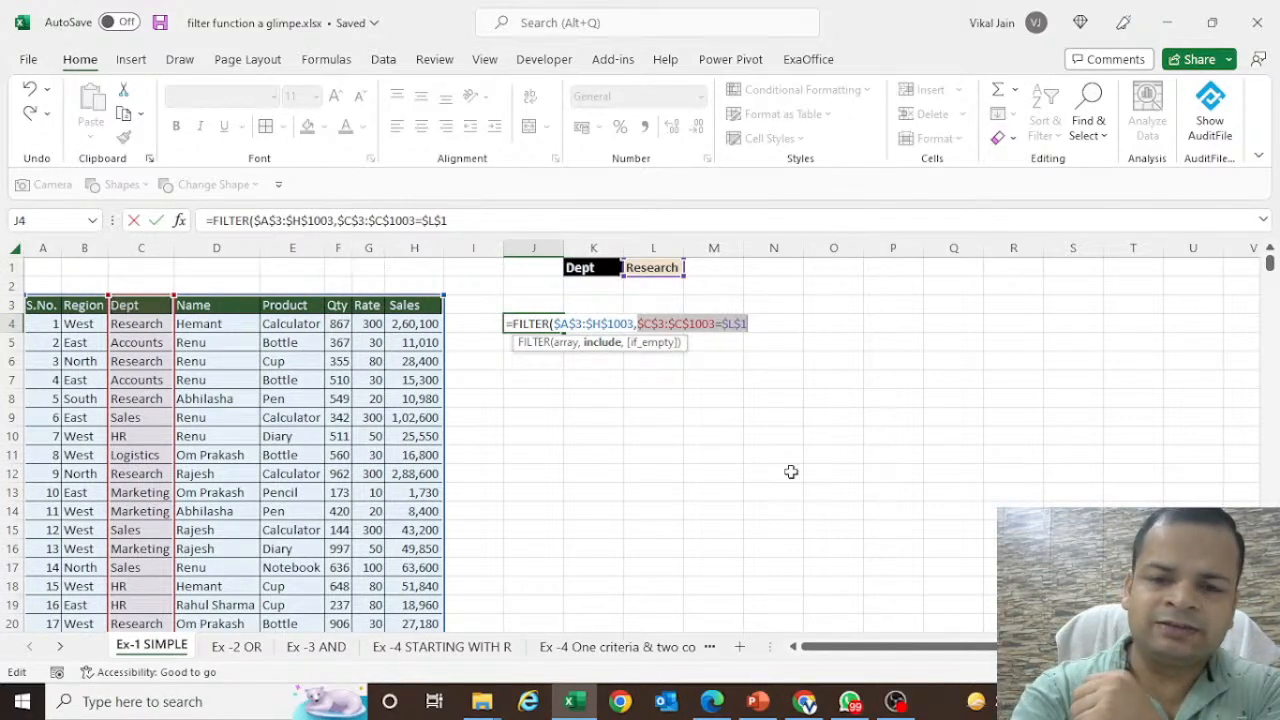
pyautogui.press('F9')
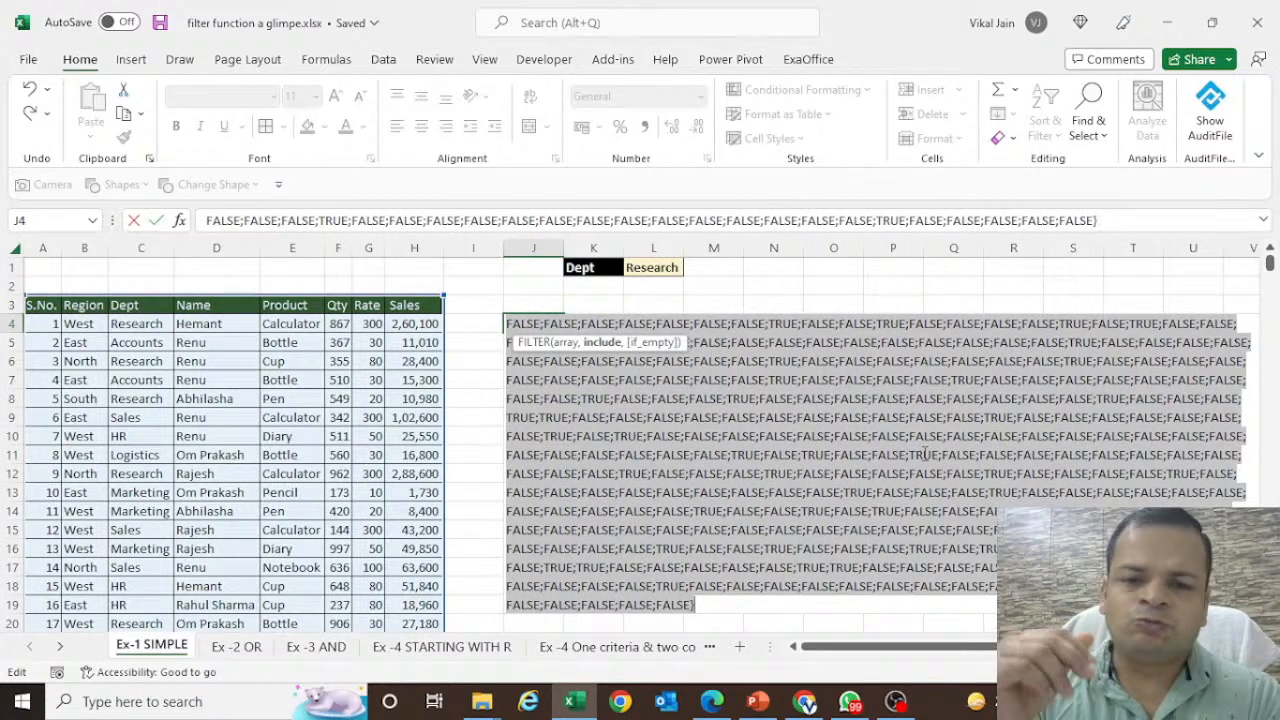
pyautogui.hotkey('ctrl', 'z')
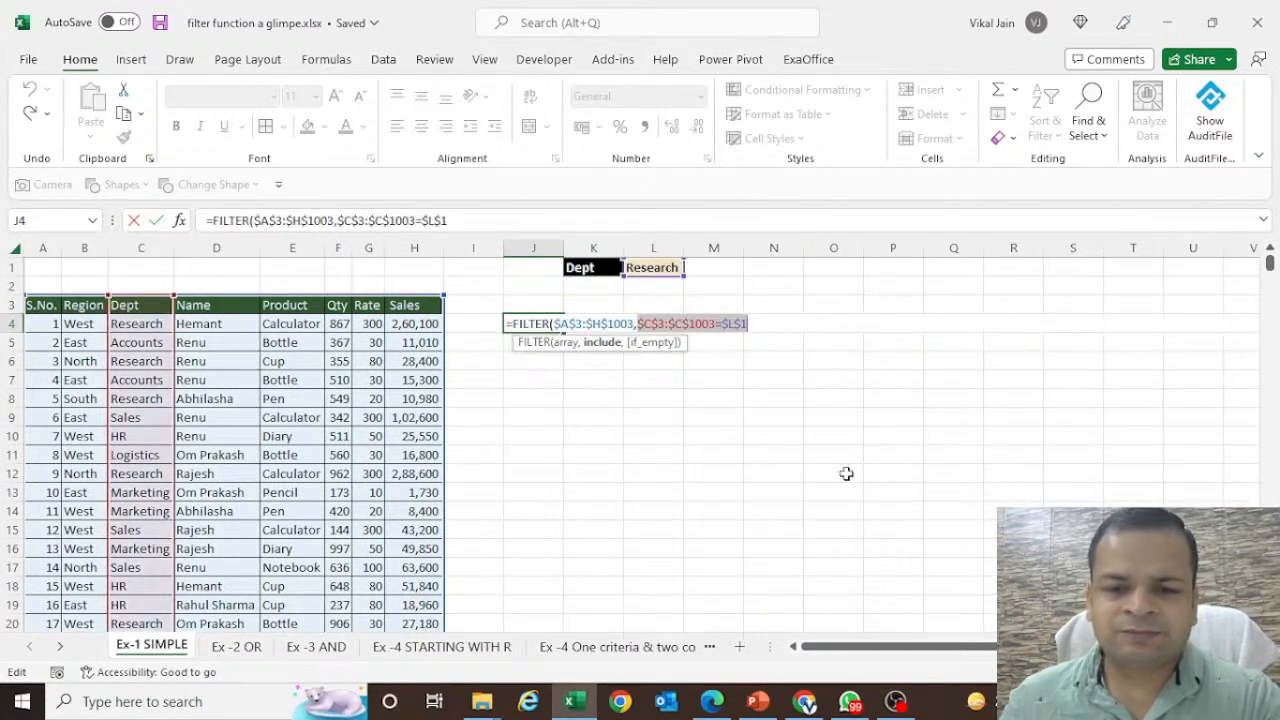
# - Complete the FILTER formula with an empty string "" as the if_empty argument and enter it in J4
pyautogui.click(764, 324)
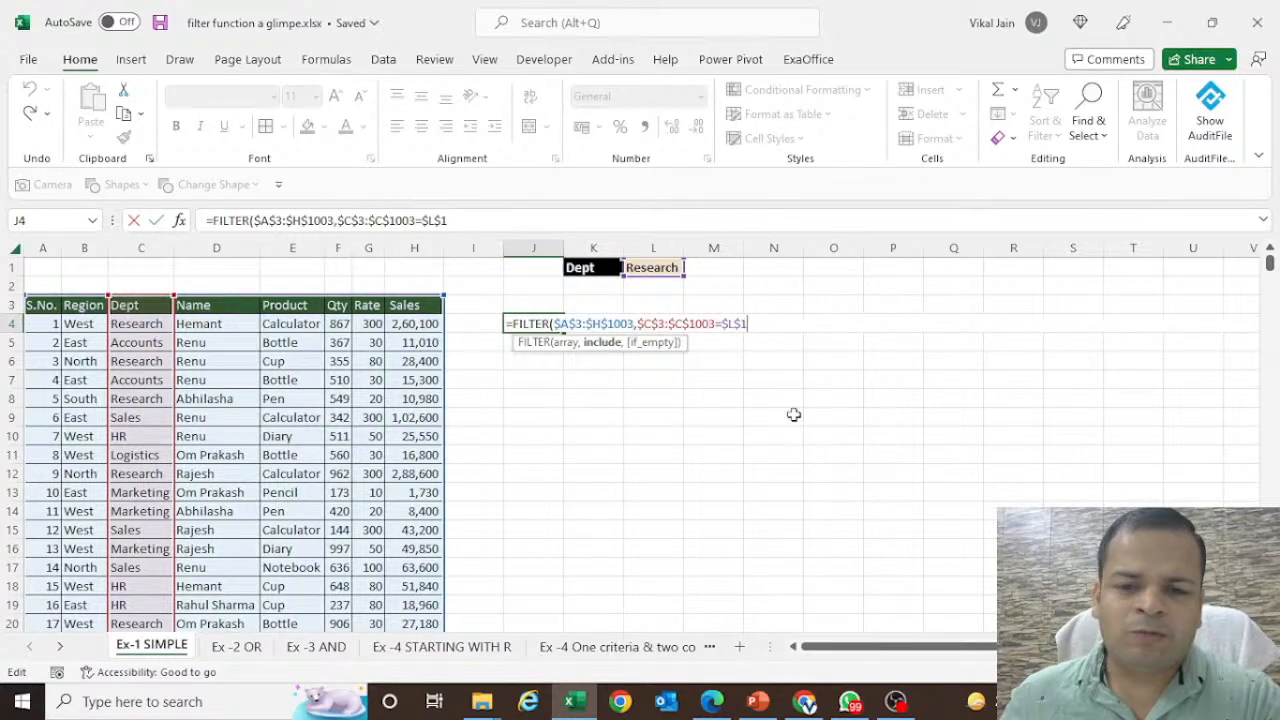
pyautogui.write(',')
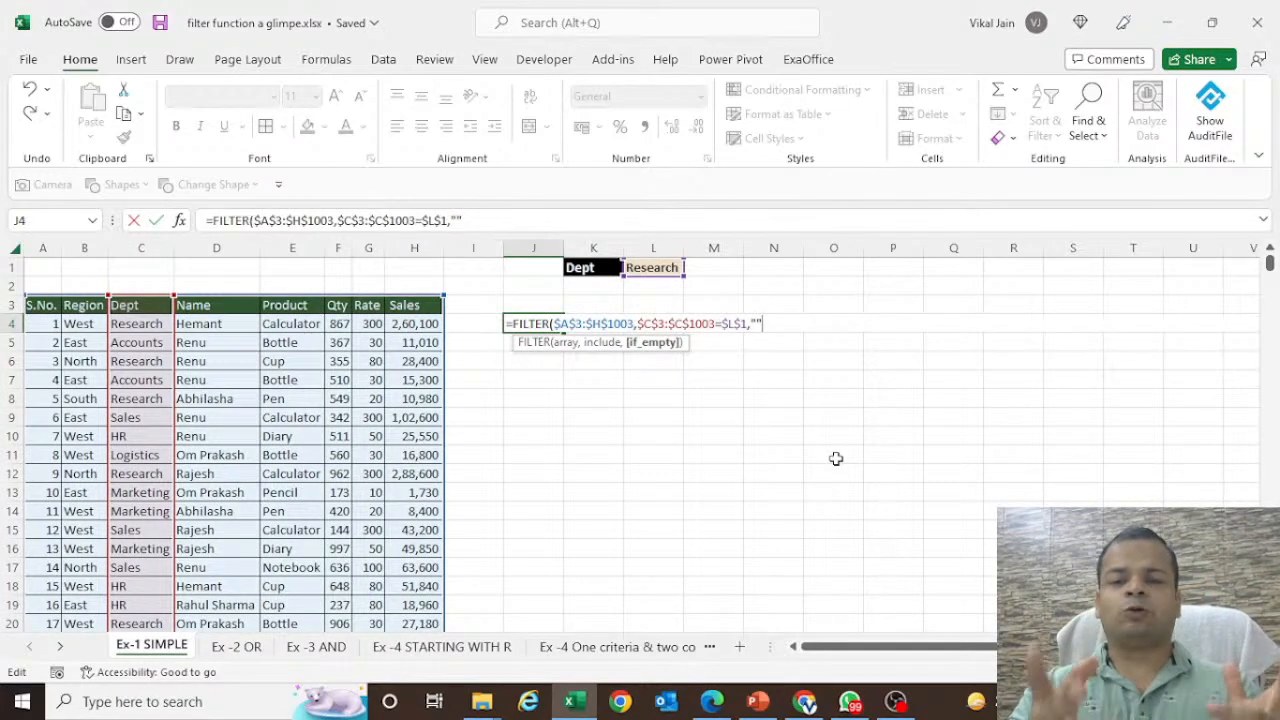
pyautogui.write(')')
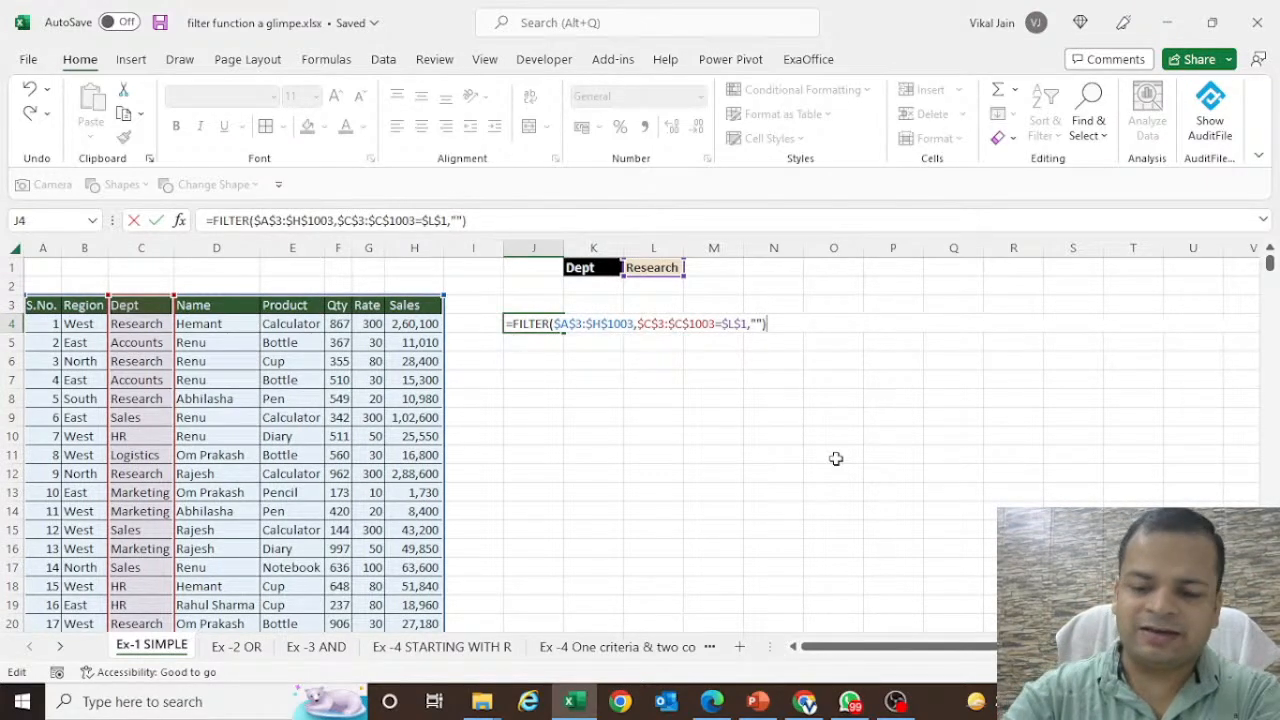
pyautogui.press('Return')
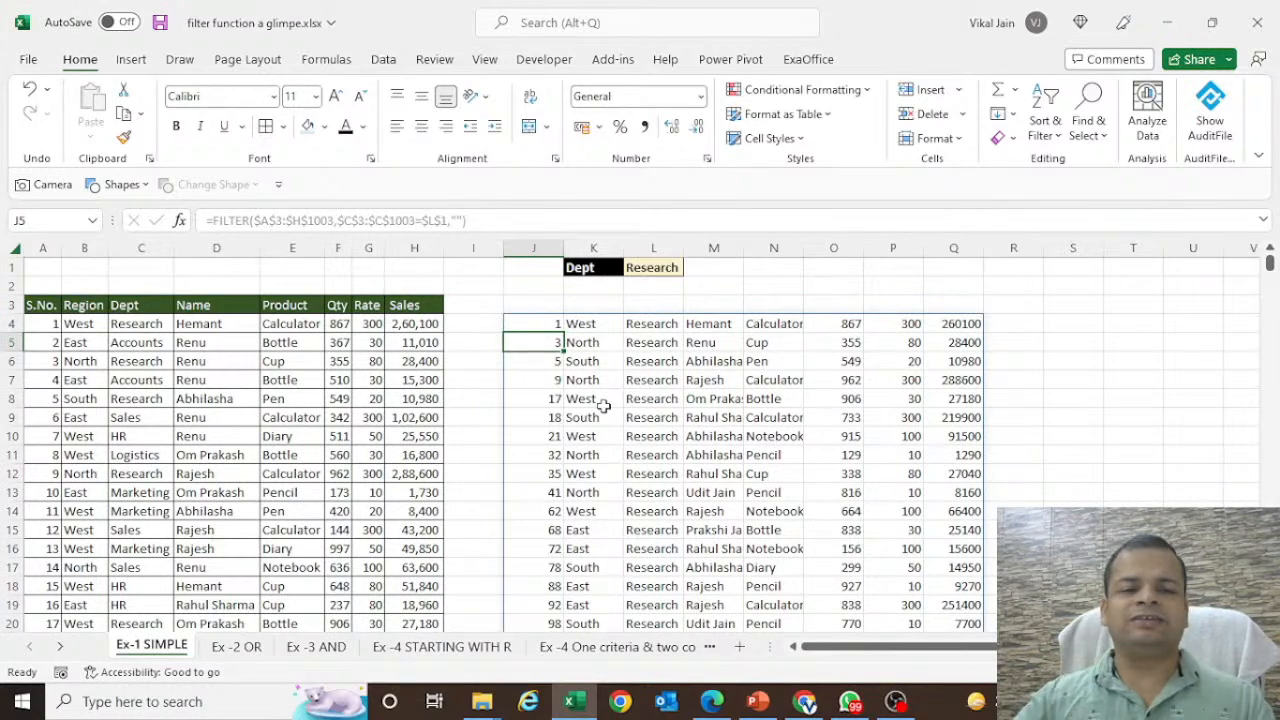
pyautogui.click(656, 511)
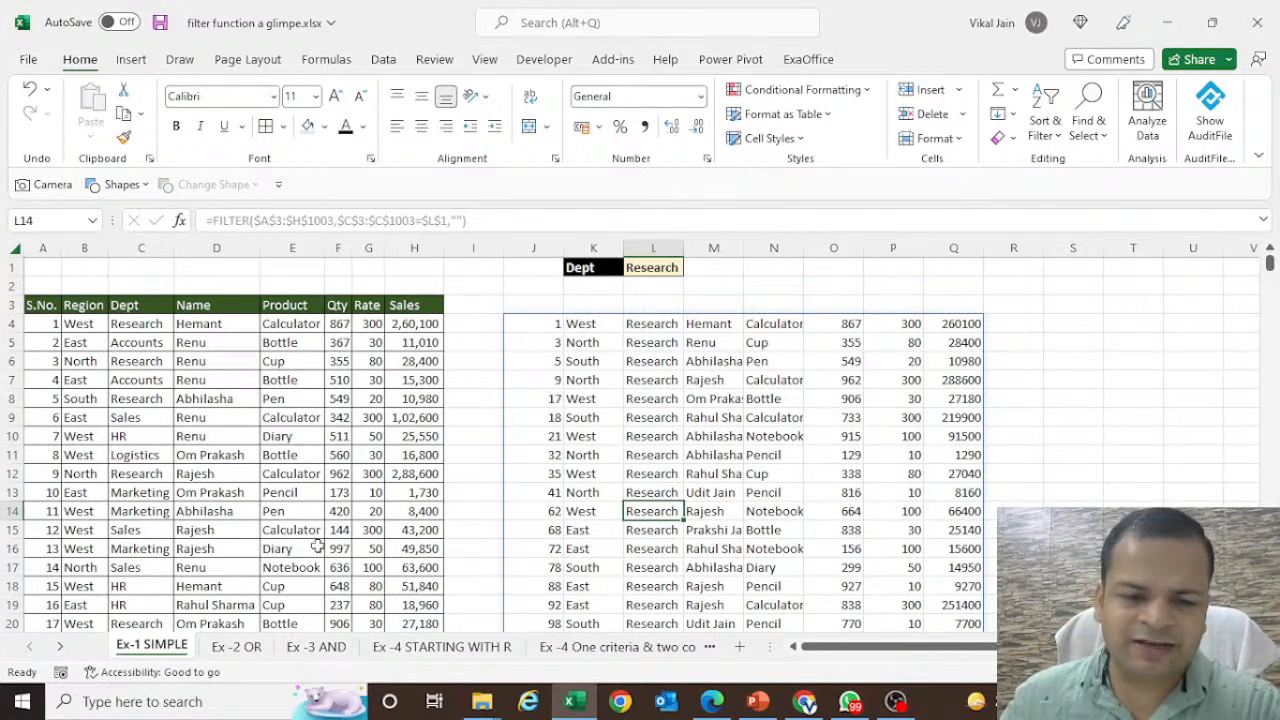
# - Switch to the Ex -2 OR sheet and review the criteria in L1 and M1 against the data table's columns
pyautogui.click(237, 648)
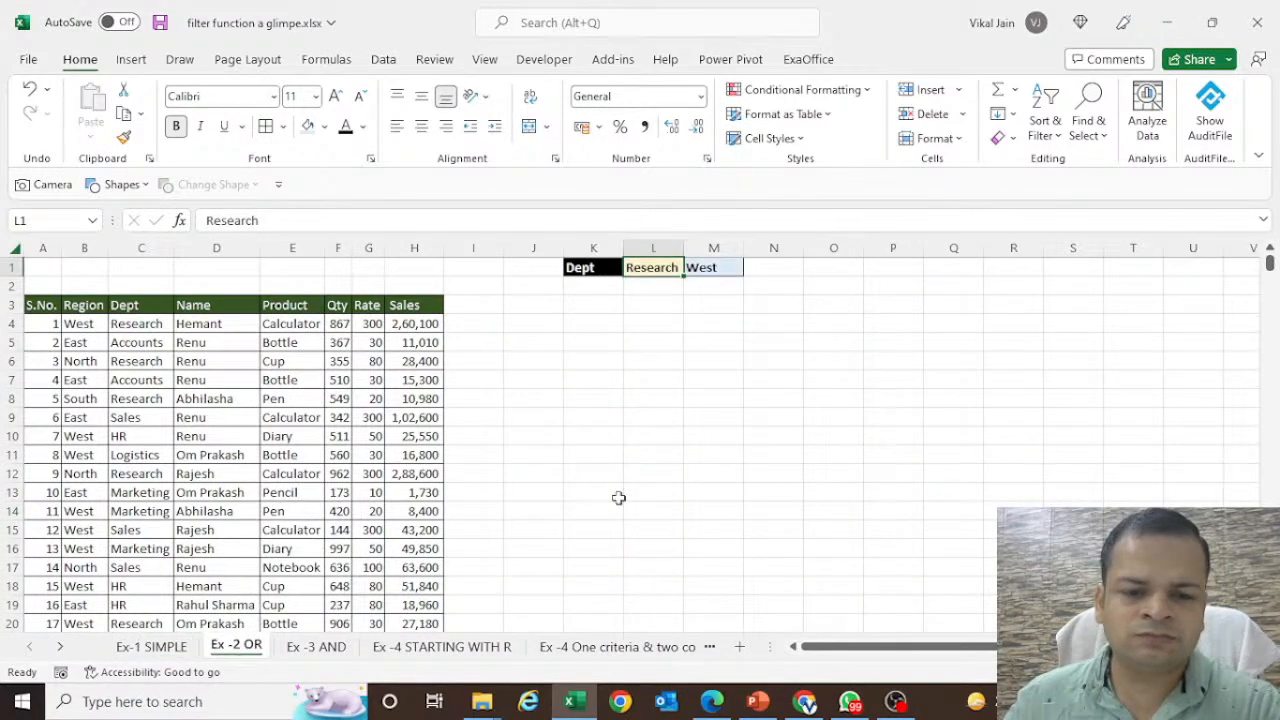
pyautogui.click(596, 342)
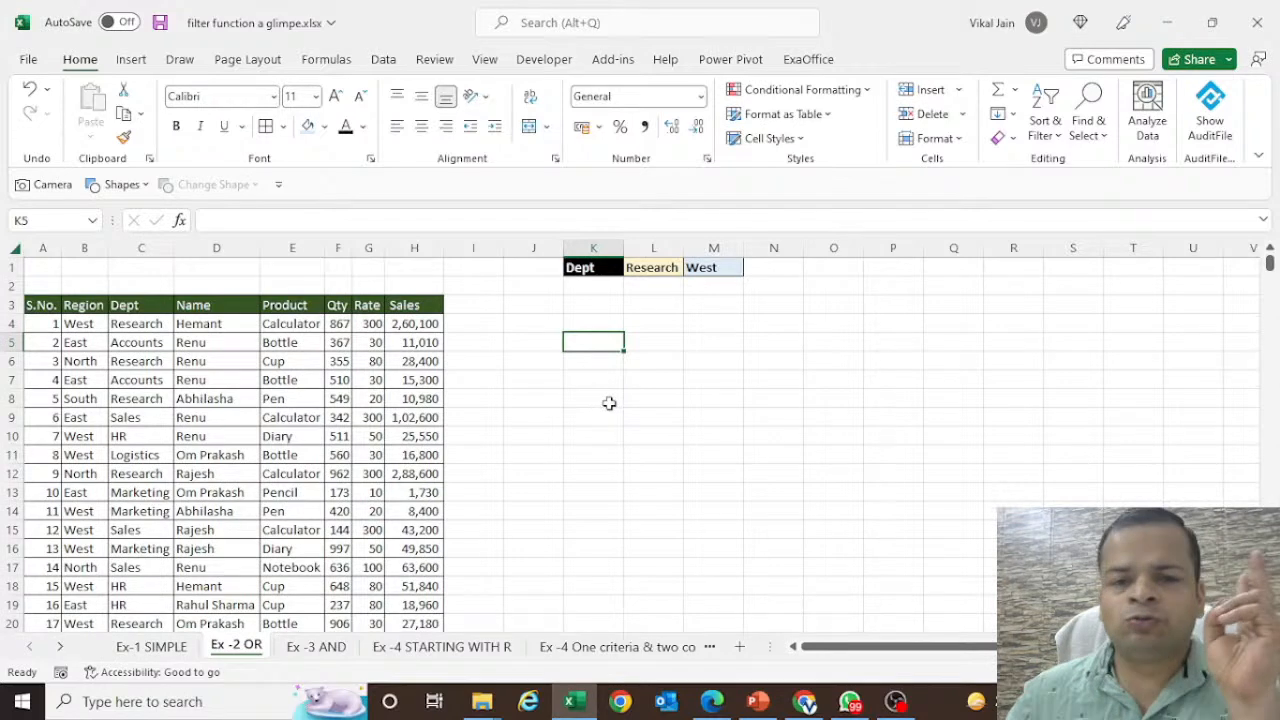
pyautogui.click(652, 268)
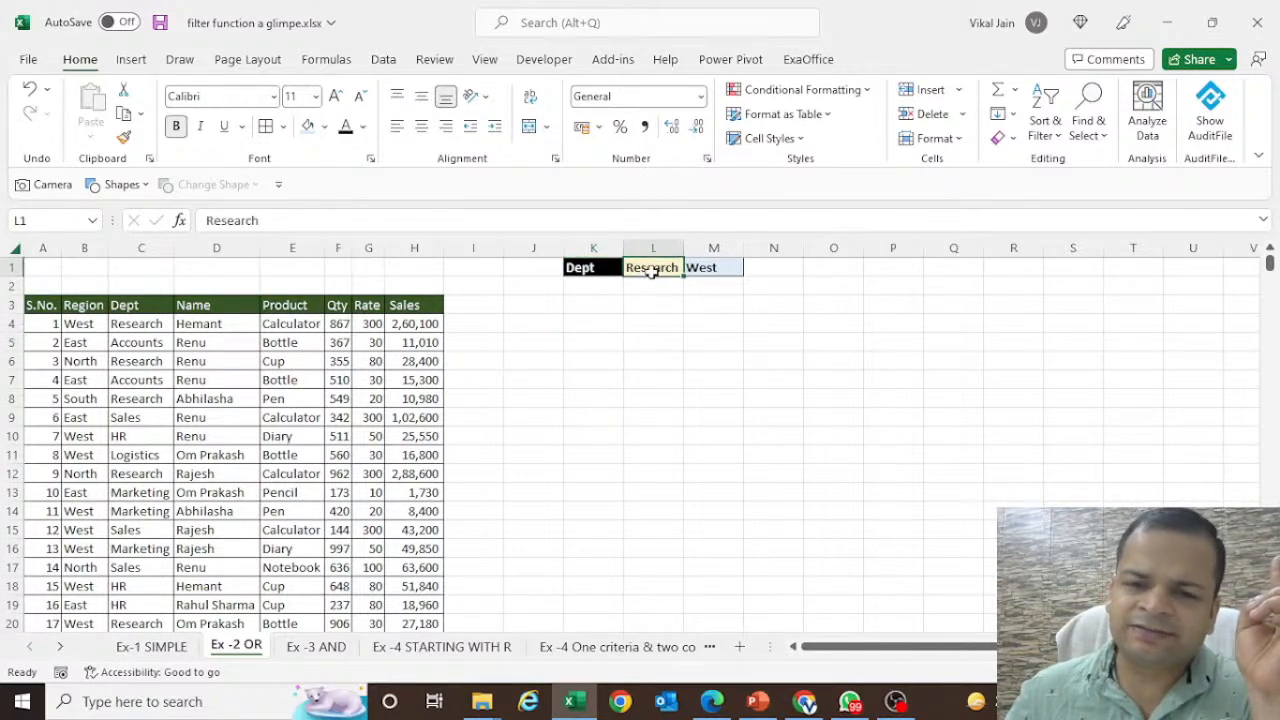
pyautogui.click(700, 268)
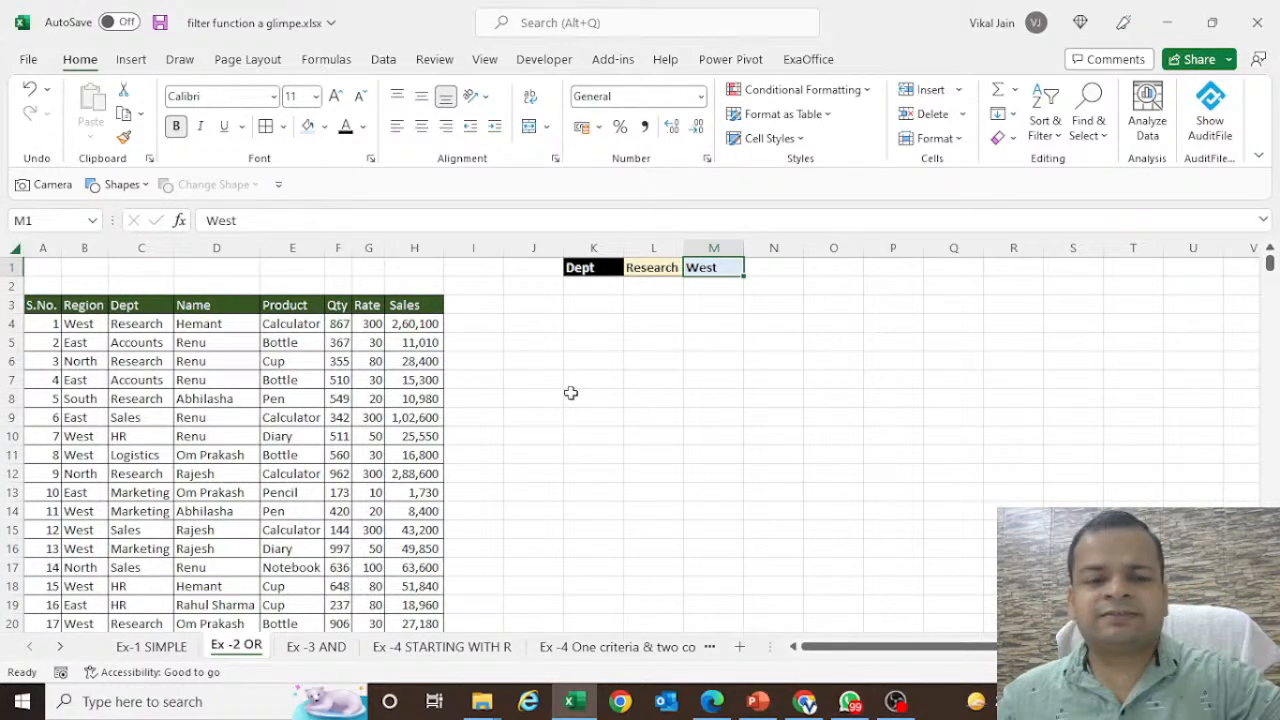
pyautogui.moveTo(148, 305); pyautogui.dragTo(135, 476)
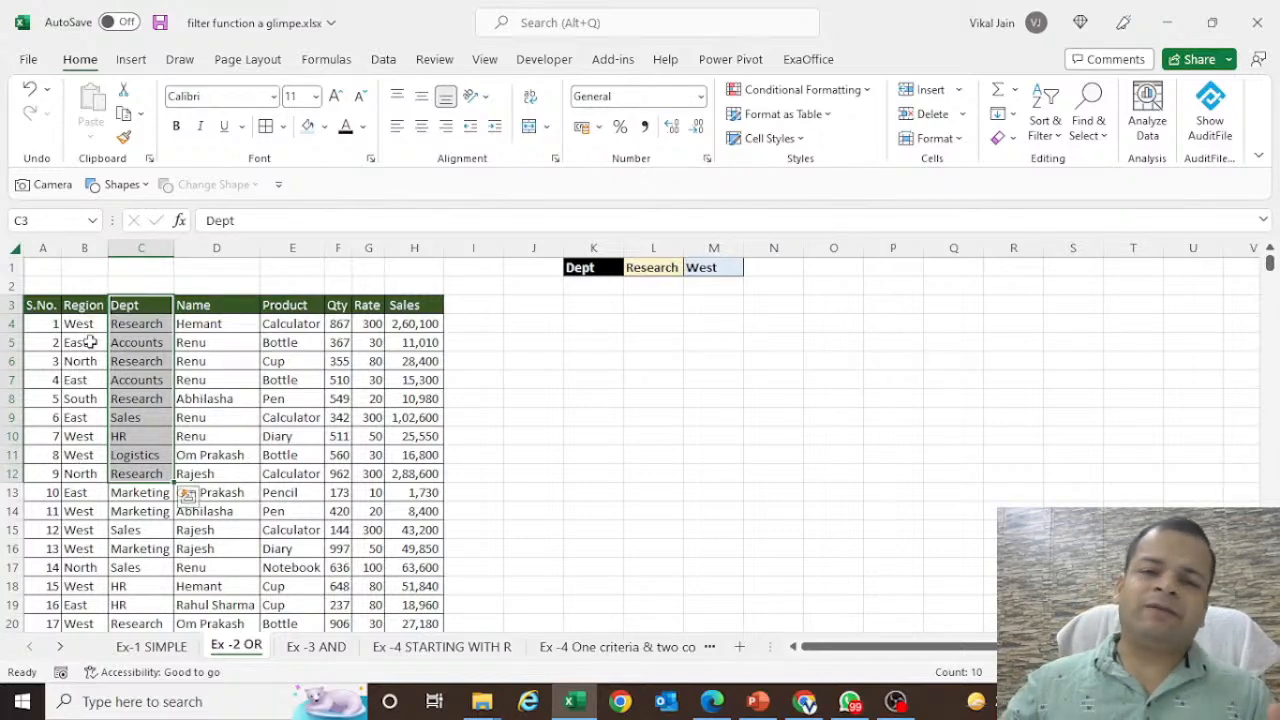
pyautogui.click(57, 305)
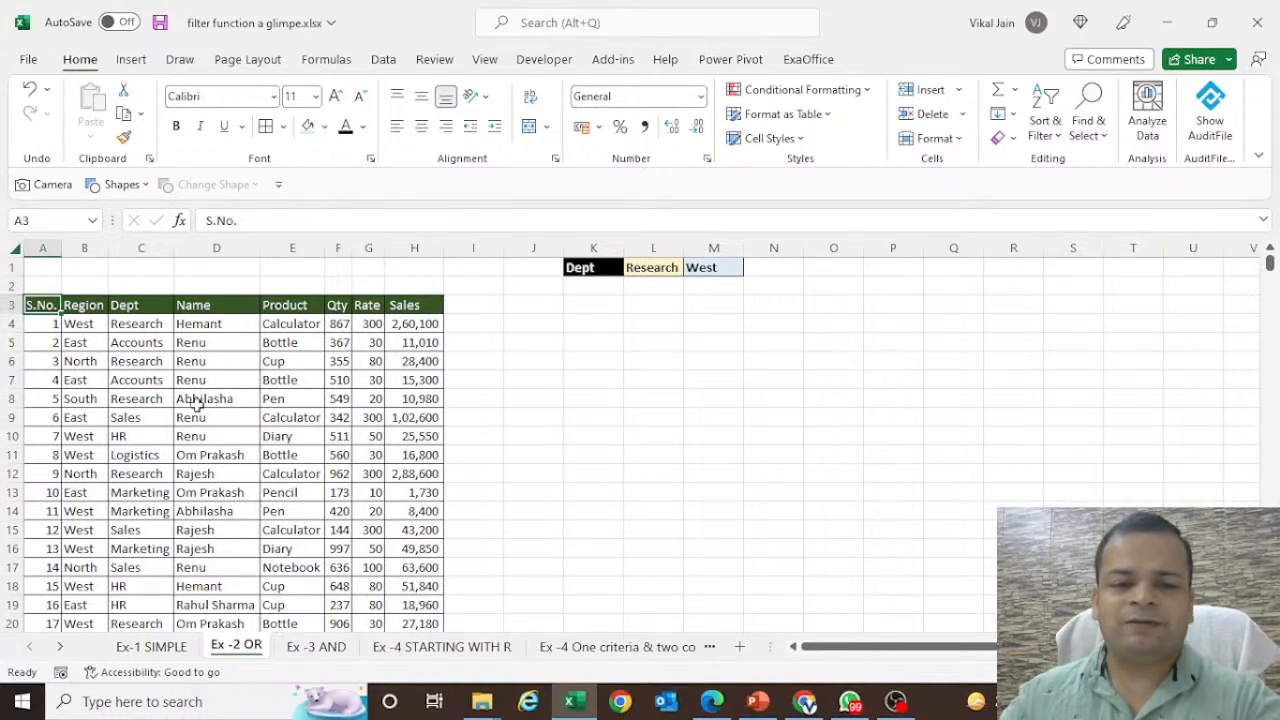
# - Start a FILTER formula in cell K4 of the Ex -2 OR sheet with $A$3:$H$1003 as its absolute array
pyautogui.click(573, 325)
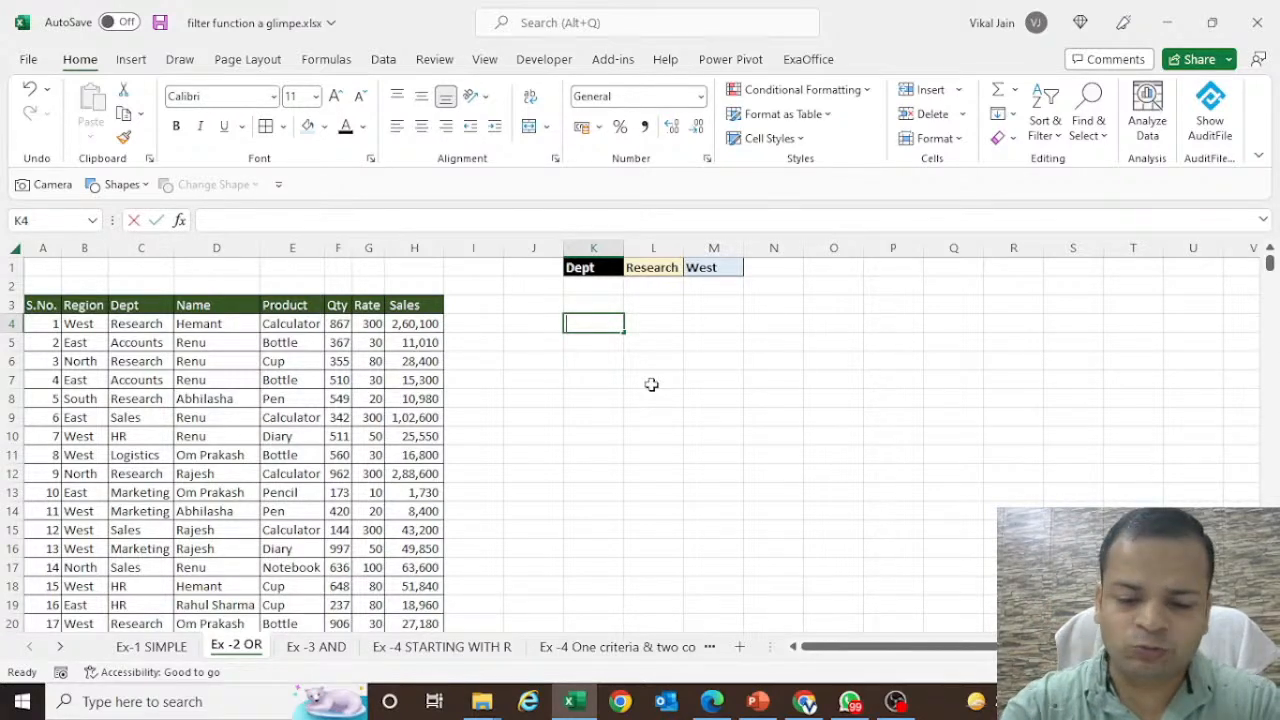
pyautogui.write('=filetr')
pyautogui.press('BackSpace')
pyautogui.press('BackSpace')
pyautogui.press('BackSpace')
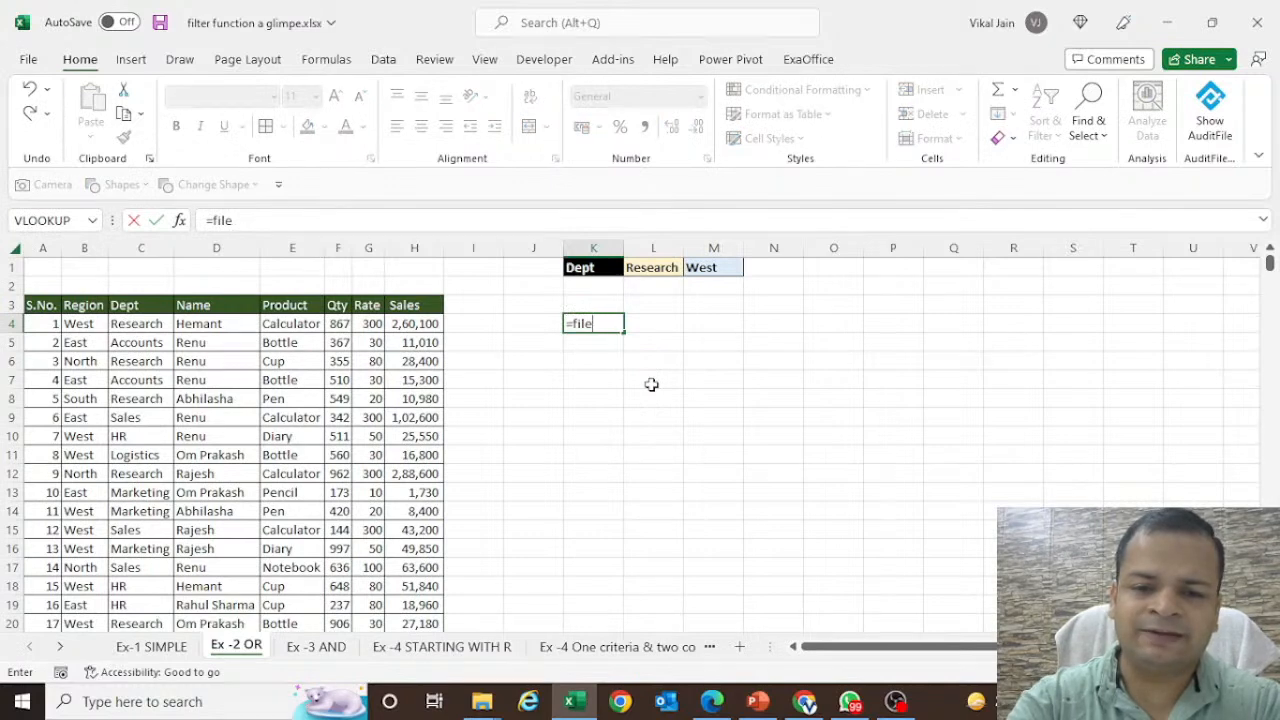
pyautogui.write('ter')
pyautogui.press('Tab')
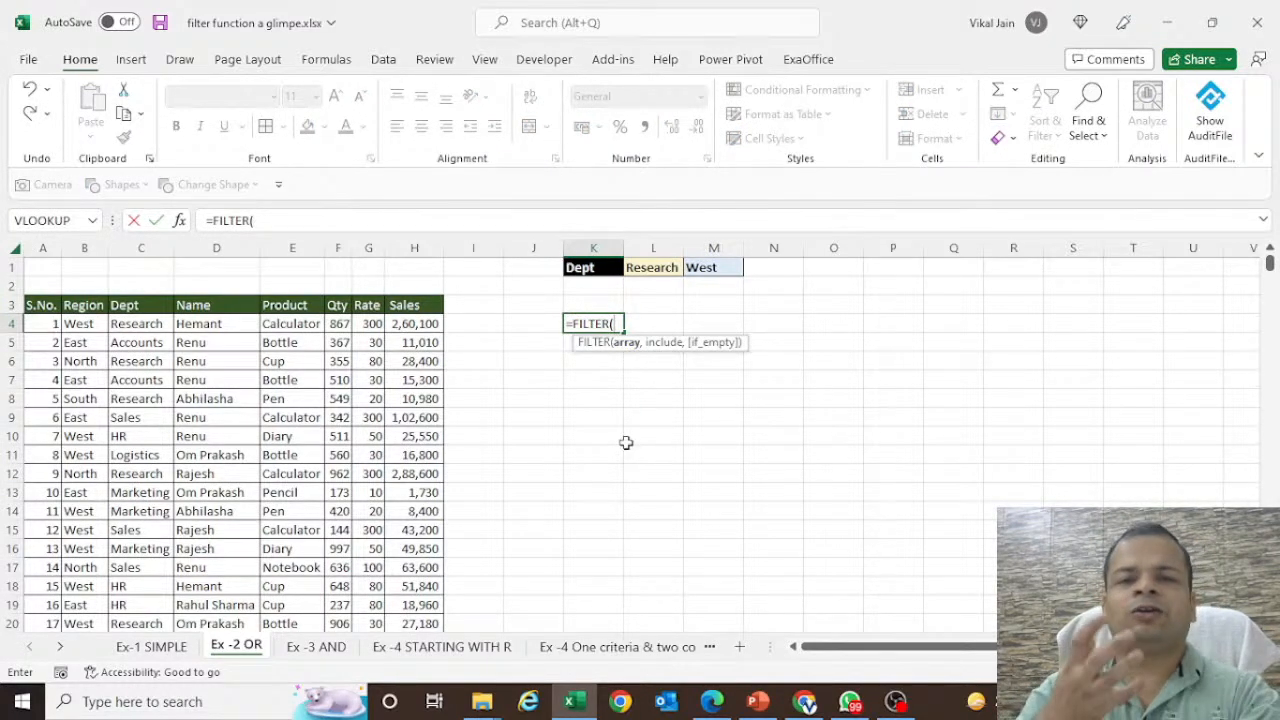
pyautogui.click(48, 308)
pyautogui.hotkey('ctrl', 'shift', 'Right')
pyautogui.hotkey('ctrl', 'shift', 'Down')
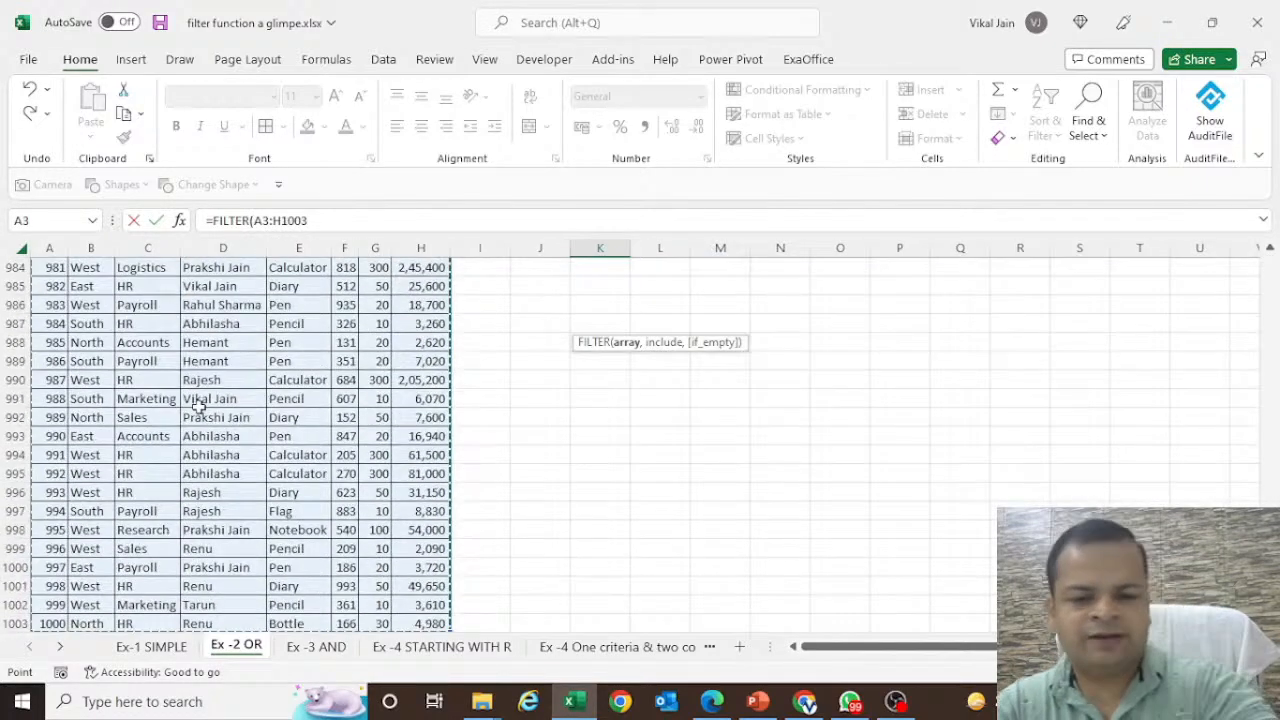
pyautogui.press('F4')
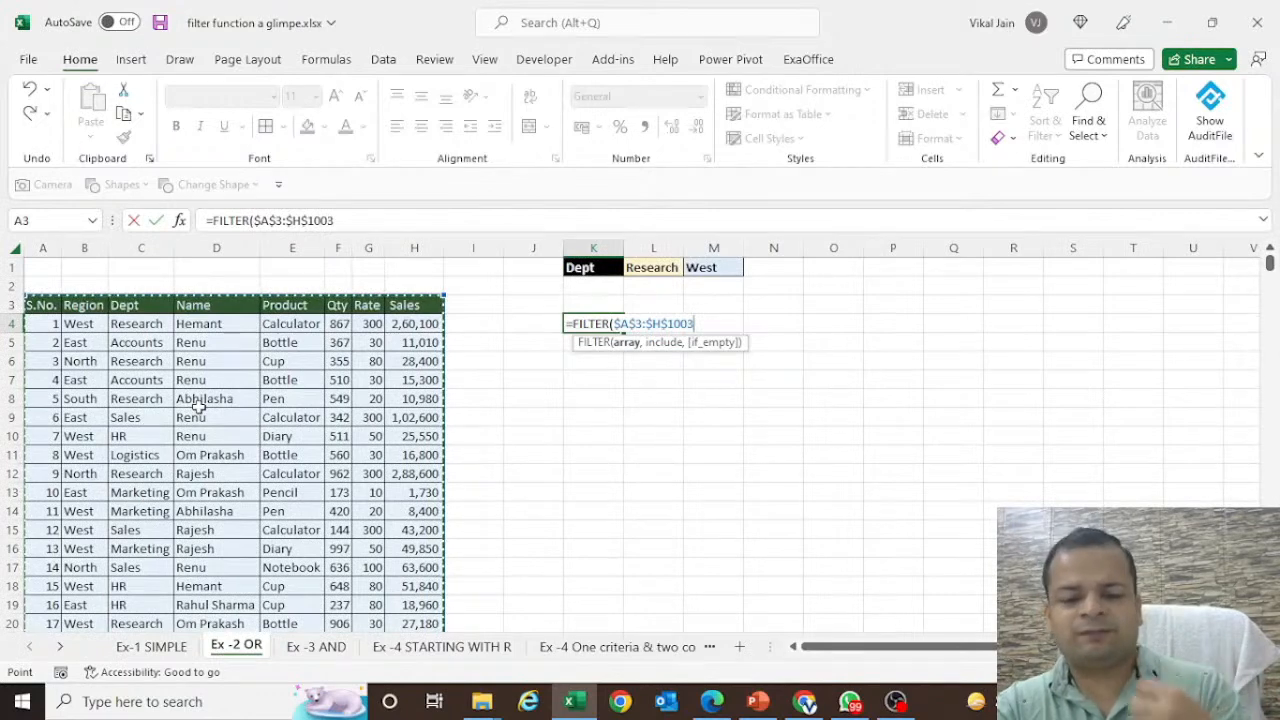
pyautogui.write(',')
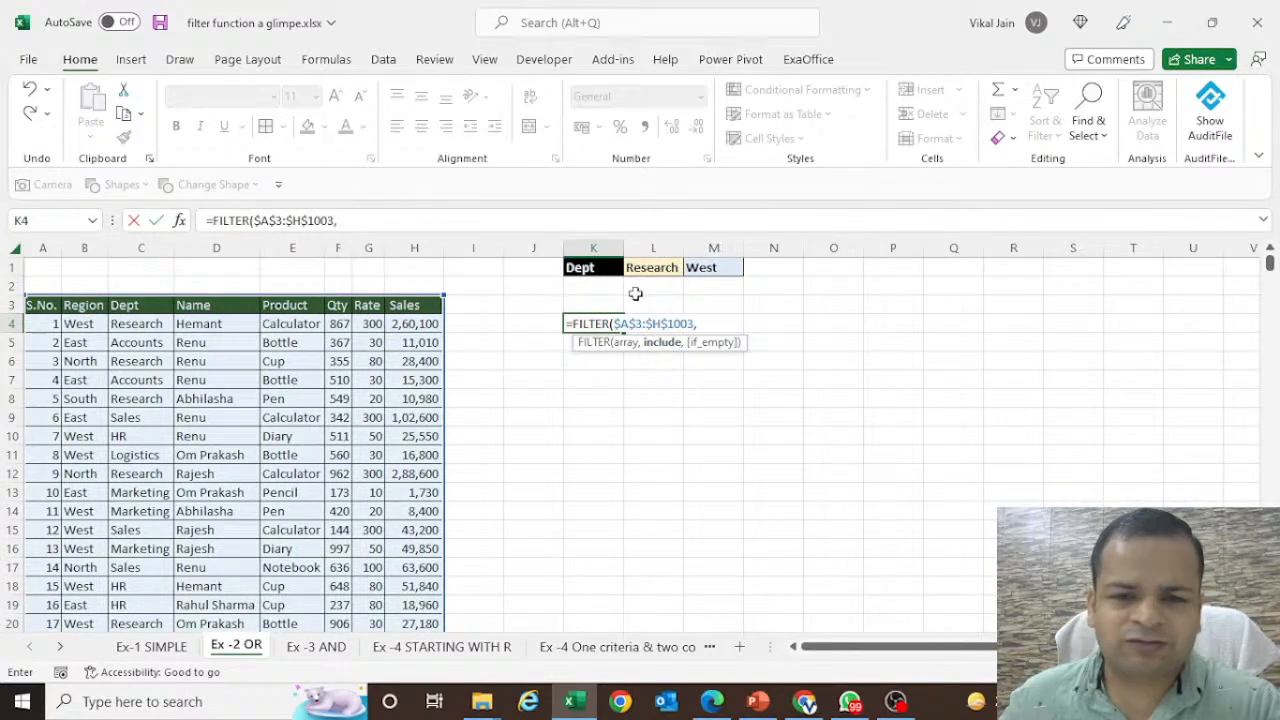
# - Add the department condition $C$3:$C$1003=$L$1 as the include argument of the FILTER formula in K4
pyautogui.click(88, 307)
pyautogui.click(128, 310)
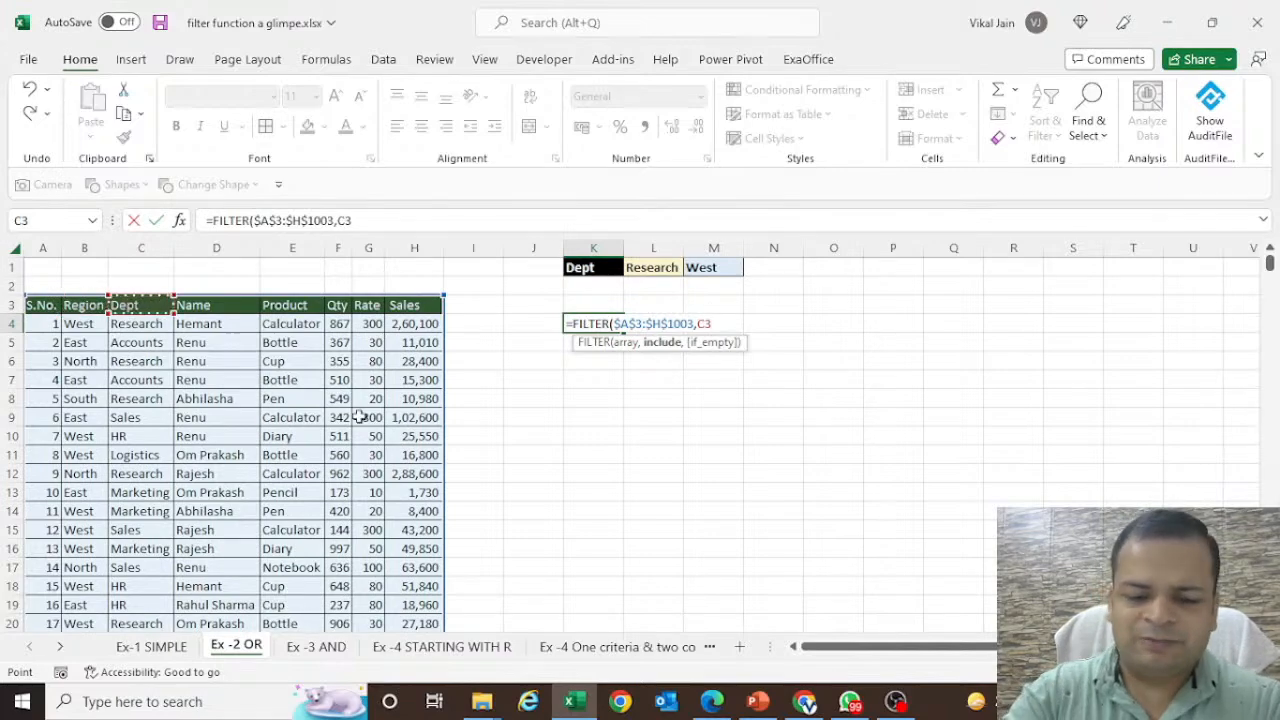
pyautogui.hotkey('ctrl', 'shift', 'Down')
pyautogui.press('F4')
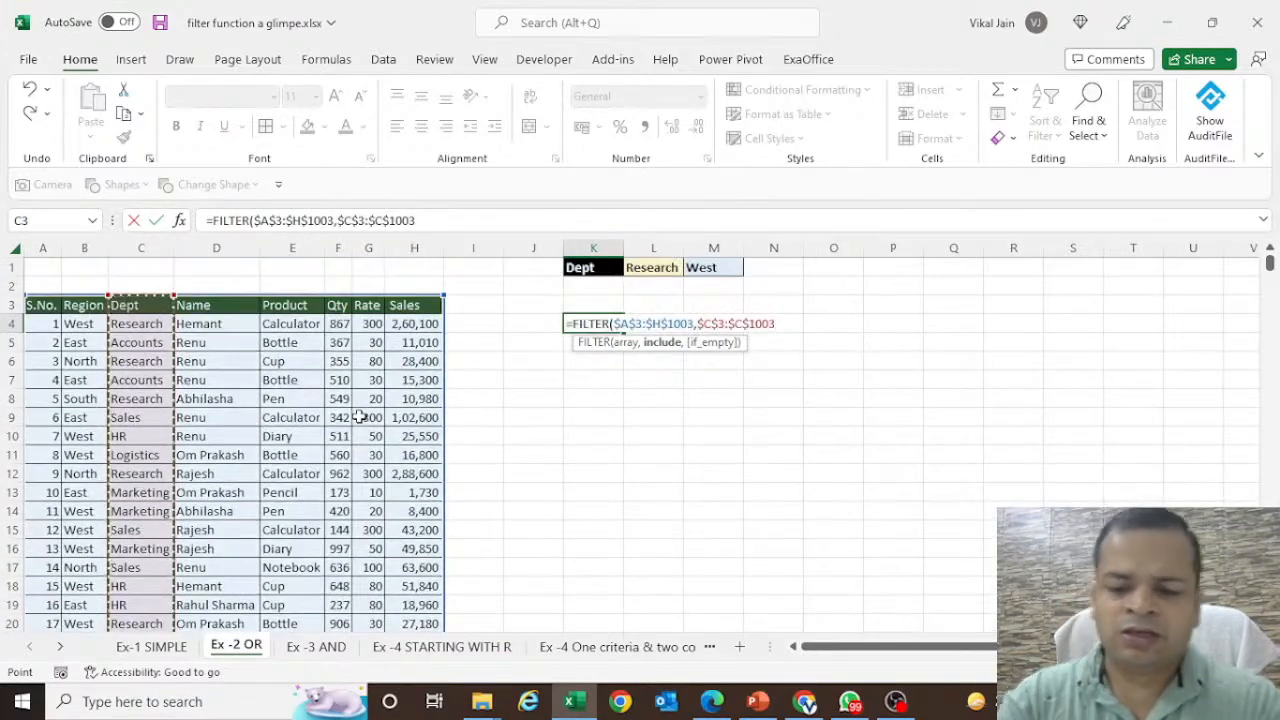
pyautogui.write('=')
pyautogui.click(645, 270)
pyautogui.press('F4')
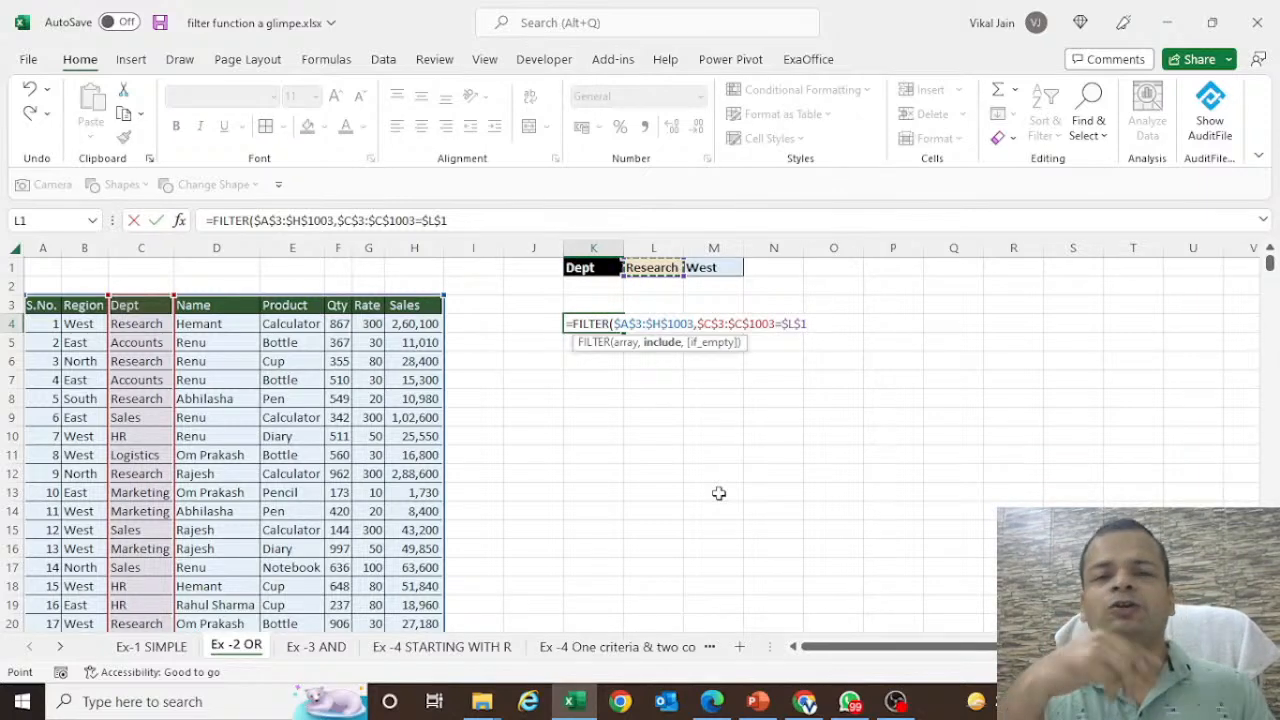
# - Enclose the department condition in parentheses and follow it with the OR operator +
pyautogui.click(697, 325)
pyautogui.write('(')
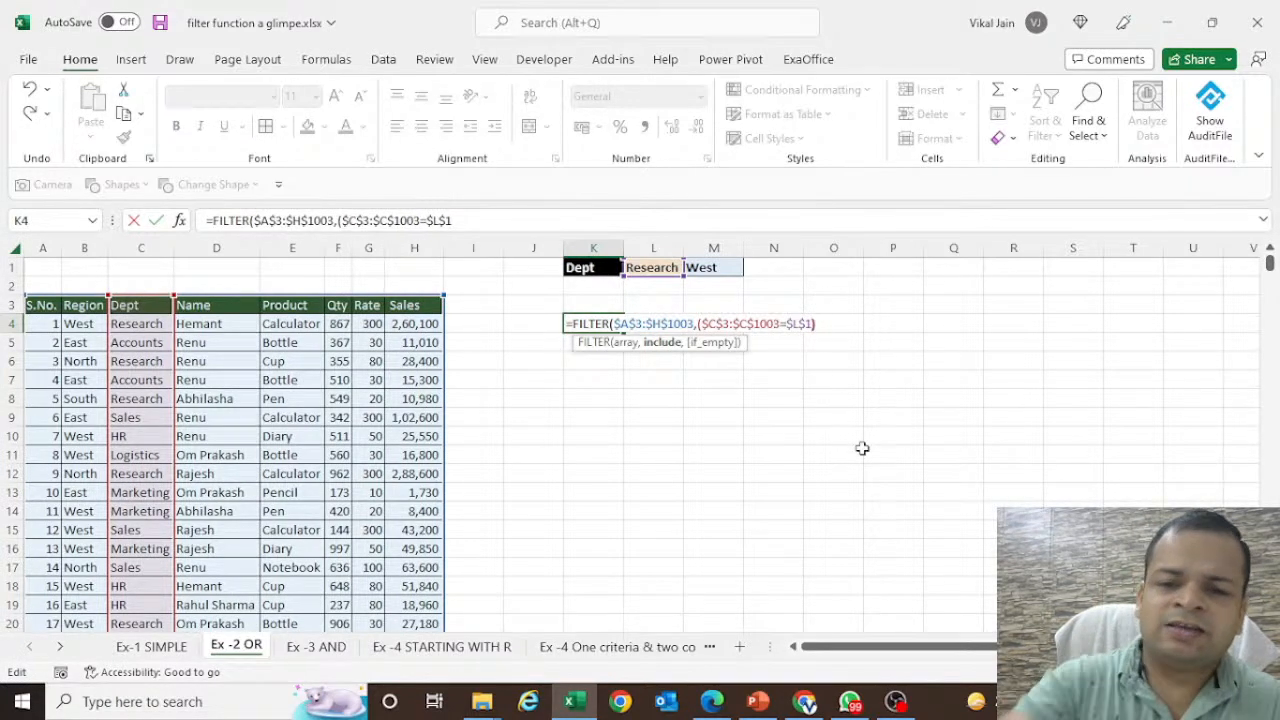
pyautogui.write(')')
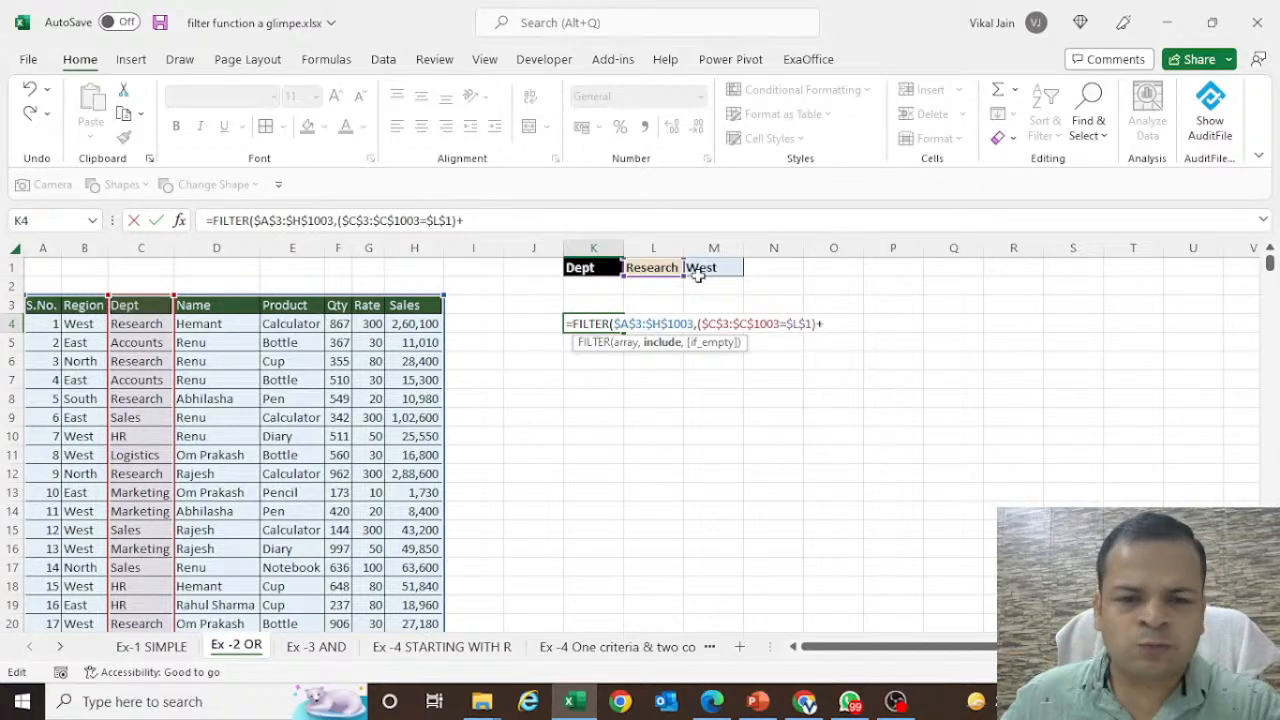
# - Add the region condition ($B$3:$B$1003=$M$1) in parentheses as the second OR criterion
pyautogui.click(88, 311)
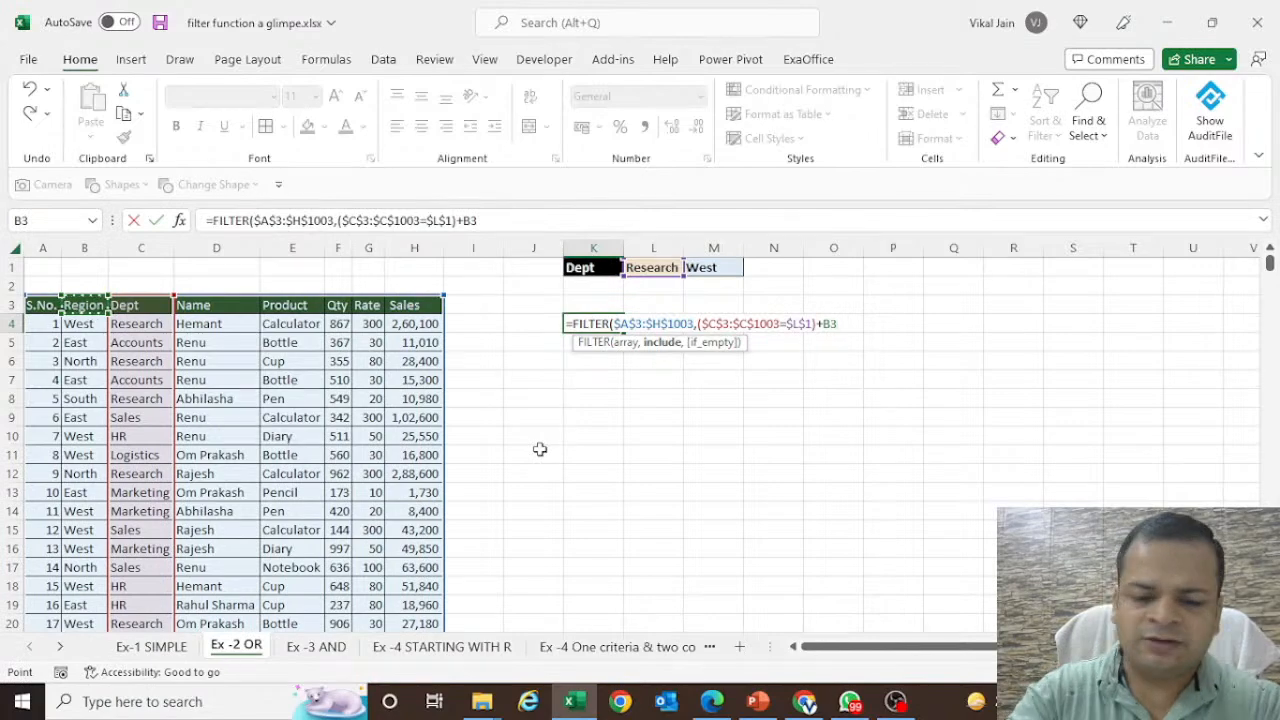
pyautogui.hotkey('ctrl', 'shift', 'Down')
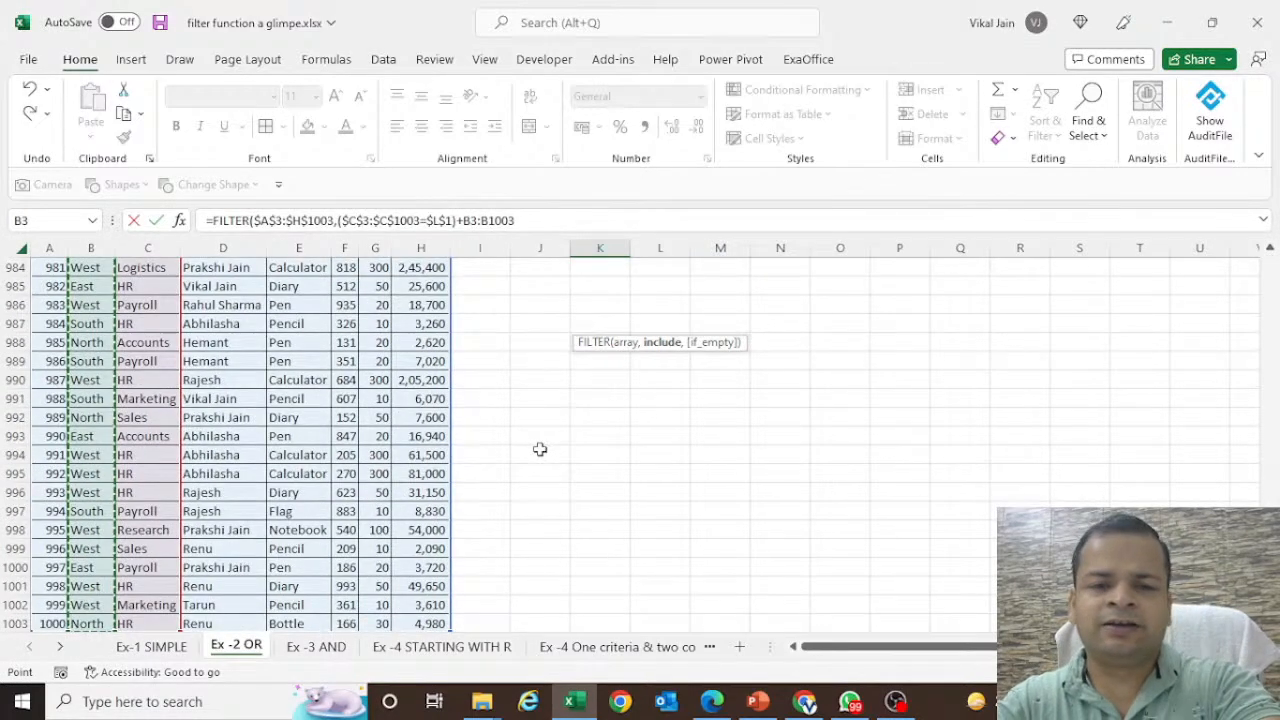
pyautogui.press('F4')
pyautogui.click(825, 324)
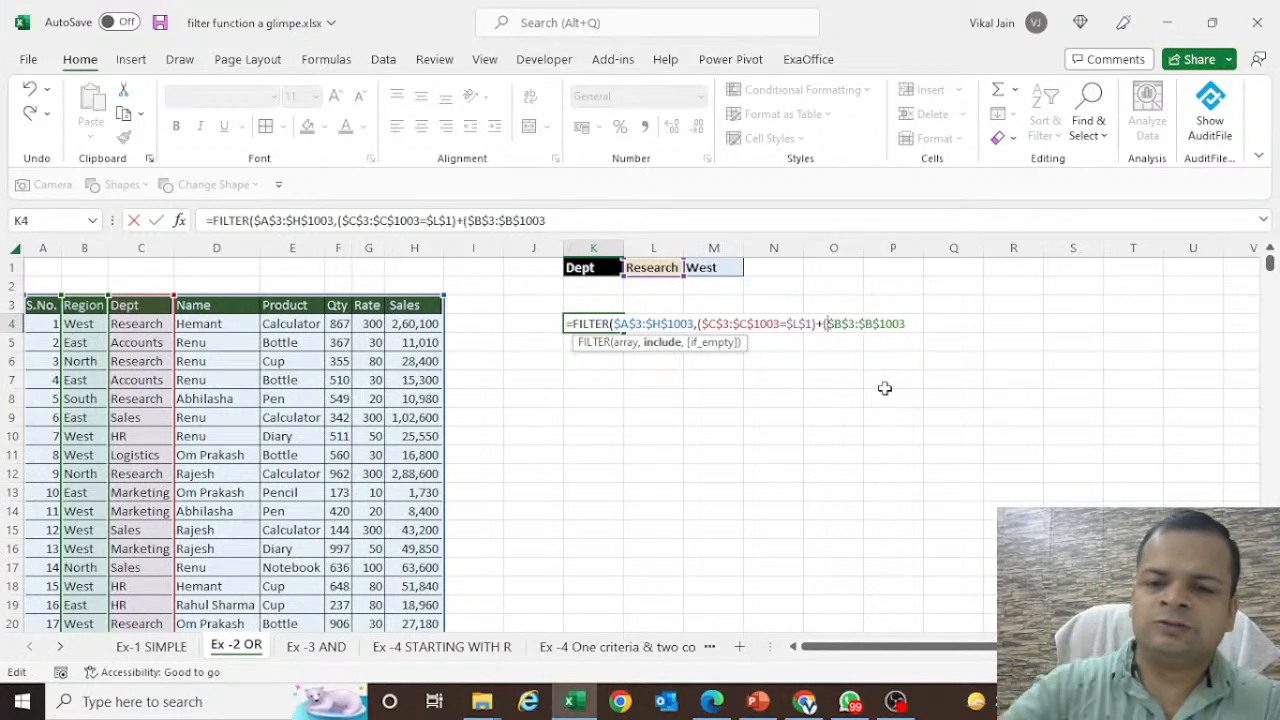
pyautogui.write('(')
pyautogui.press('End')
pyautogui.write('=')
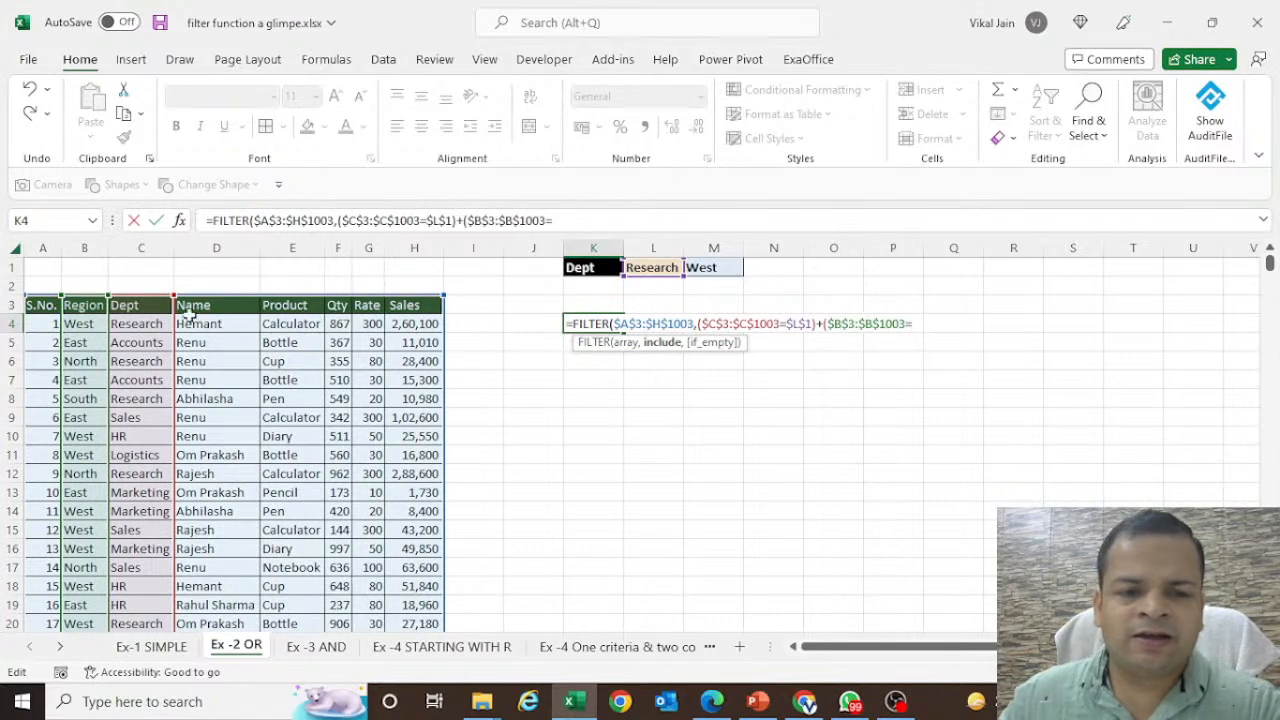
pyautogui.click(718, 267)
pyautogui.press('F4')
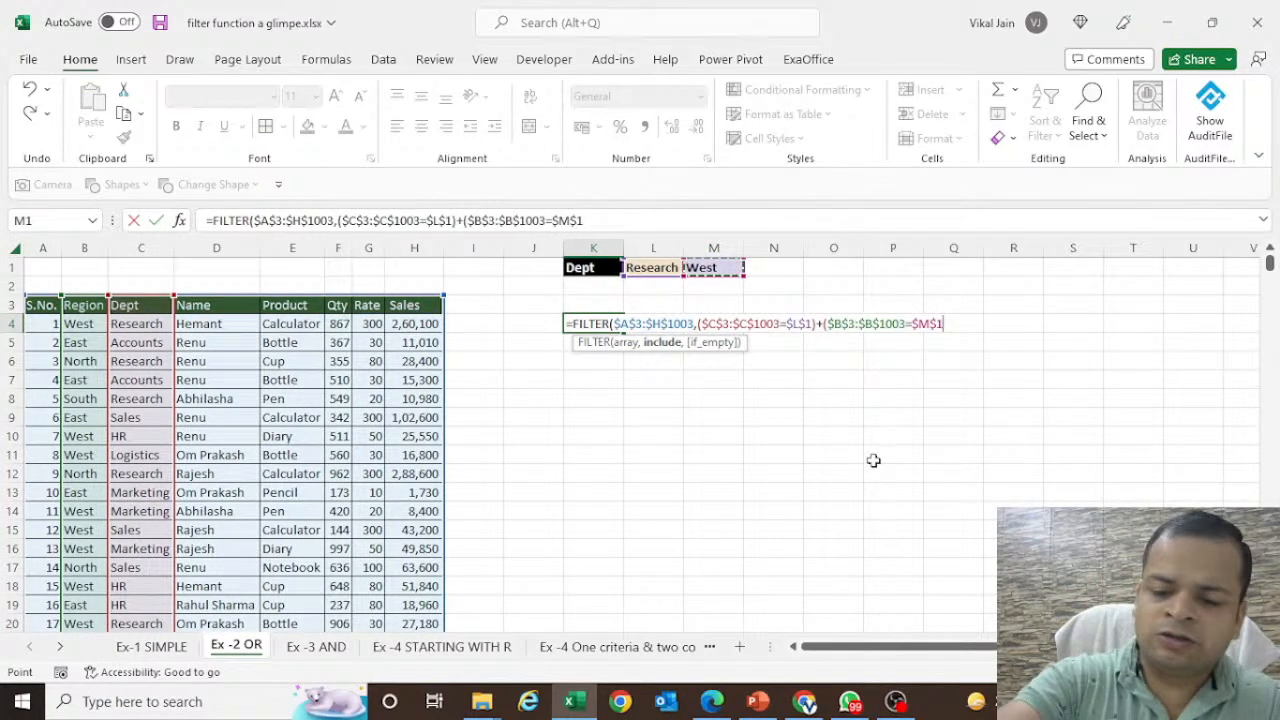
pyautogui.write(')')
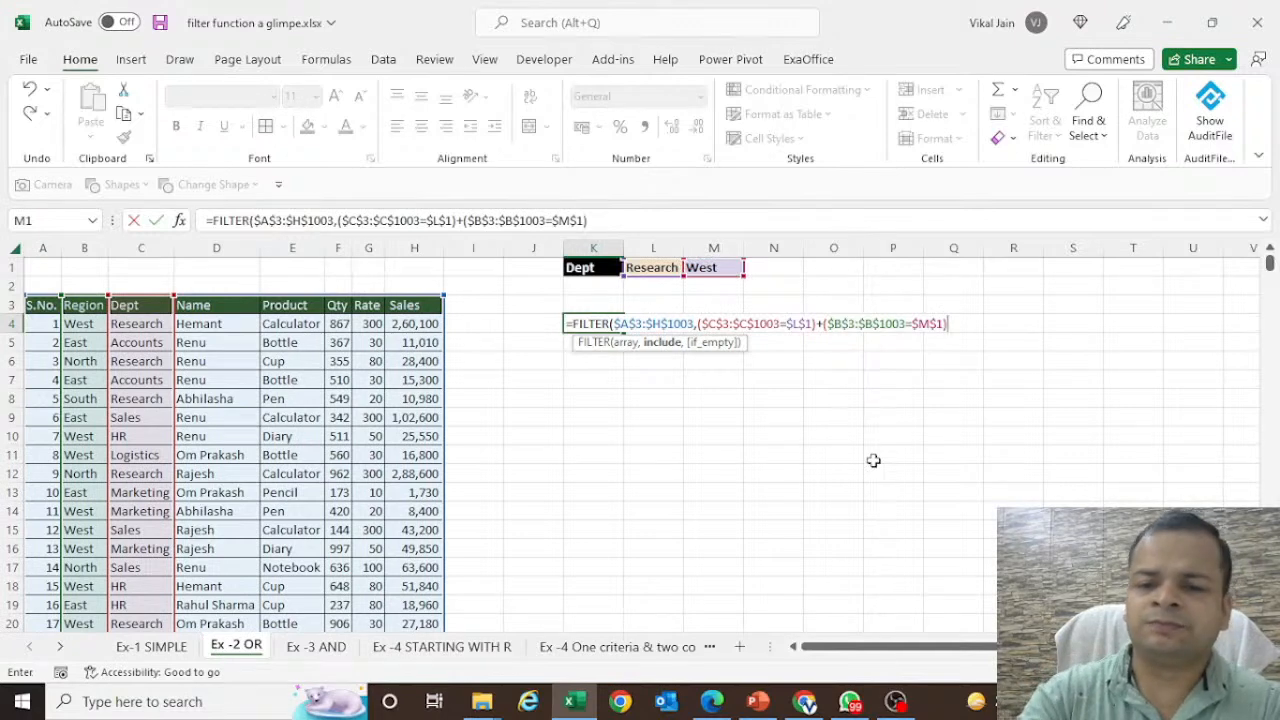
# - Complete the OR formula with an empty string "" as the if_empty argument and enter it in K4
pyautogui.write(',')
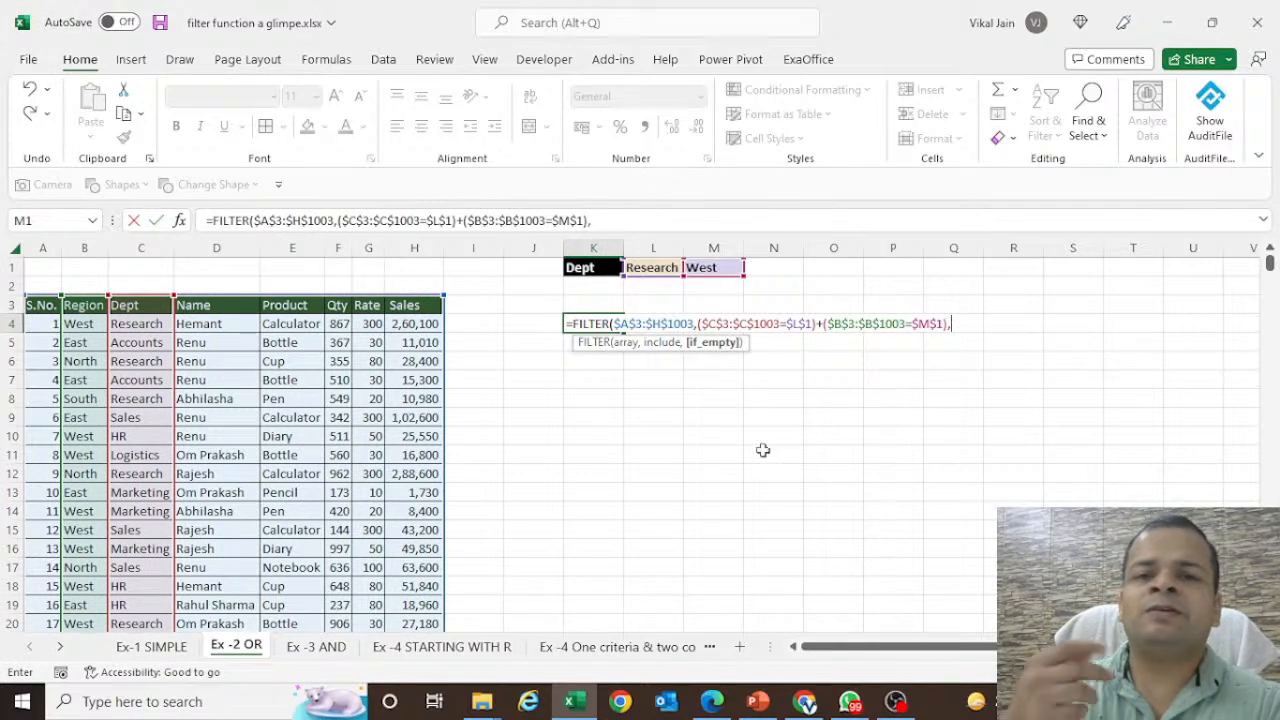
pyautogui.write('"")')
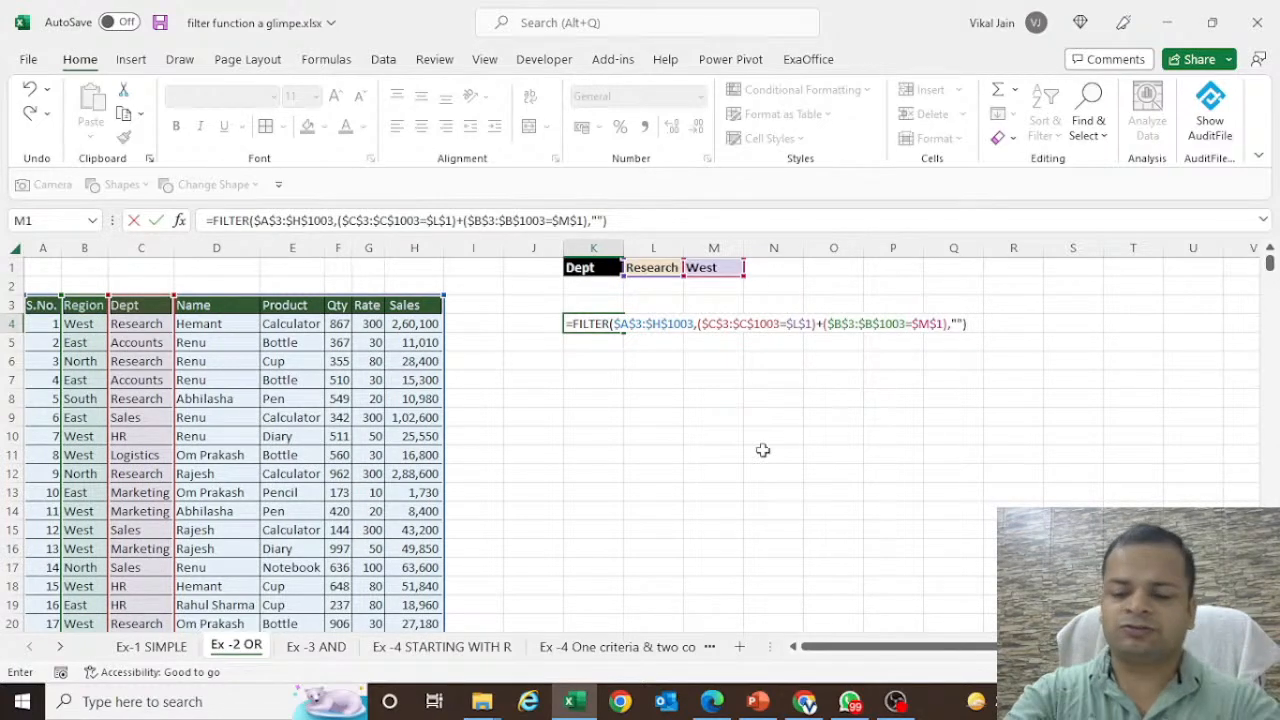
pyautogui.press('Return')
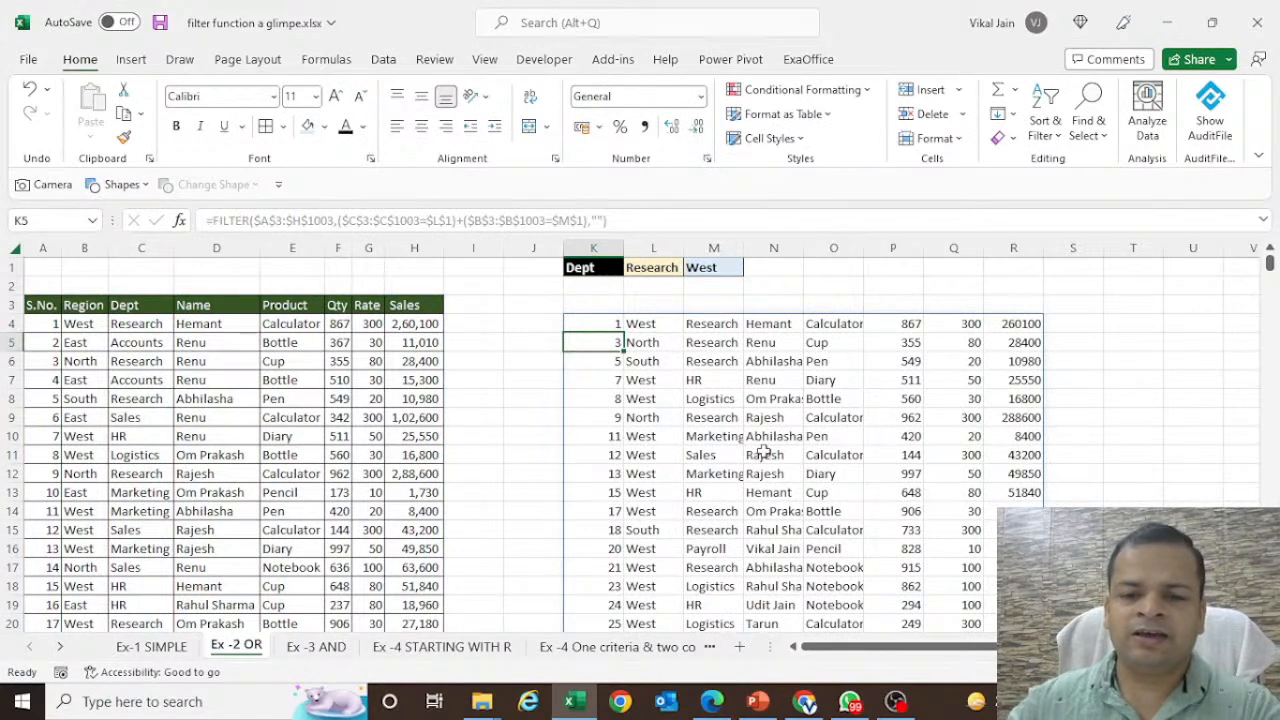
# - Check the Region and Dept values in the first filtered rows against the Research and West criteria
pyautogui.click(652, 328)
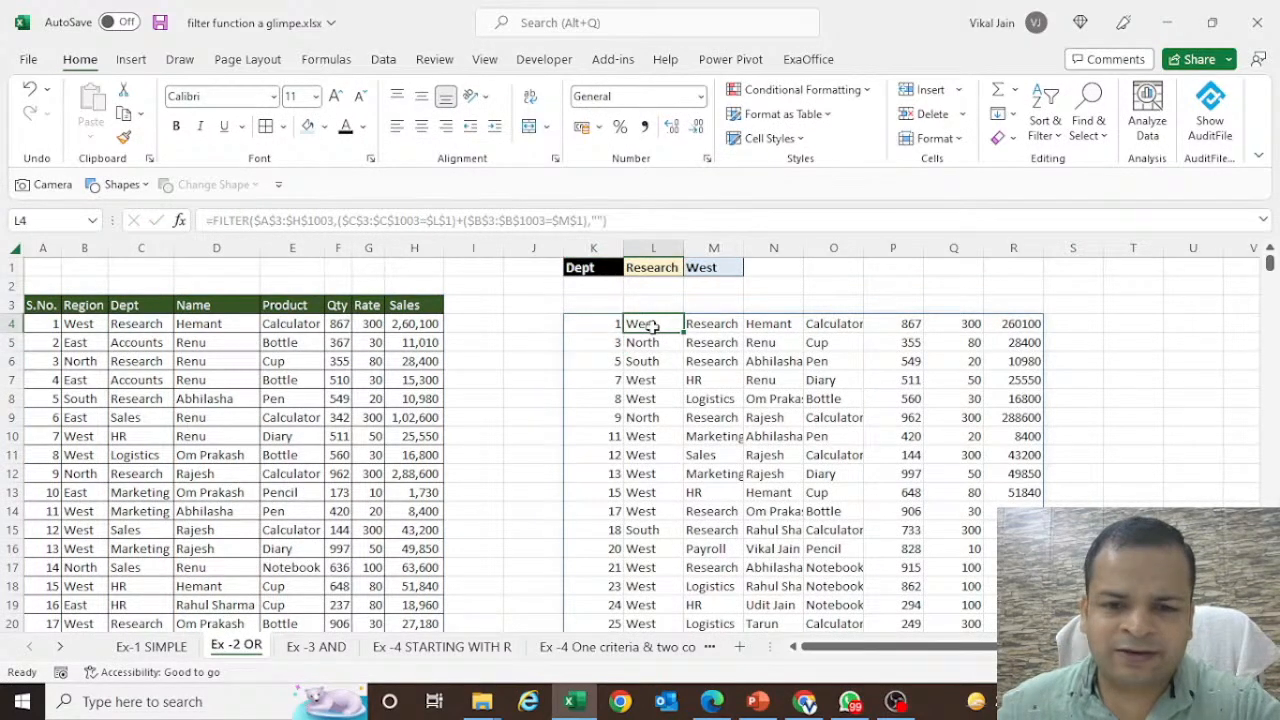
pyautogui.click(701, 320)
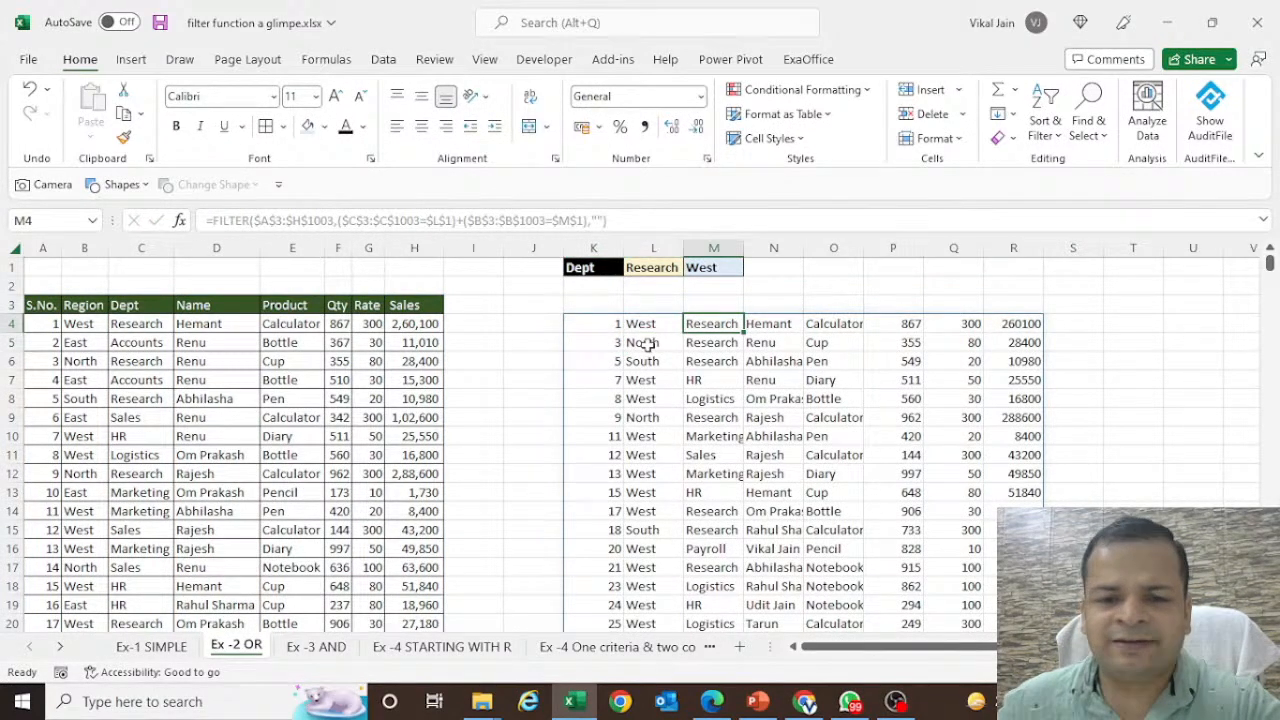
pyautogui.click(648, 342)
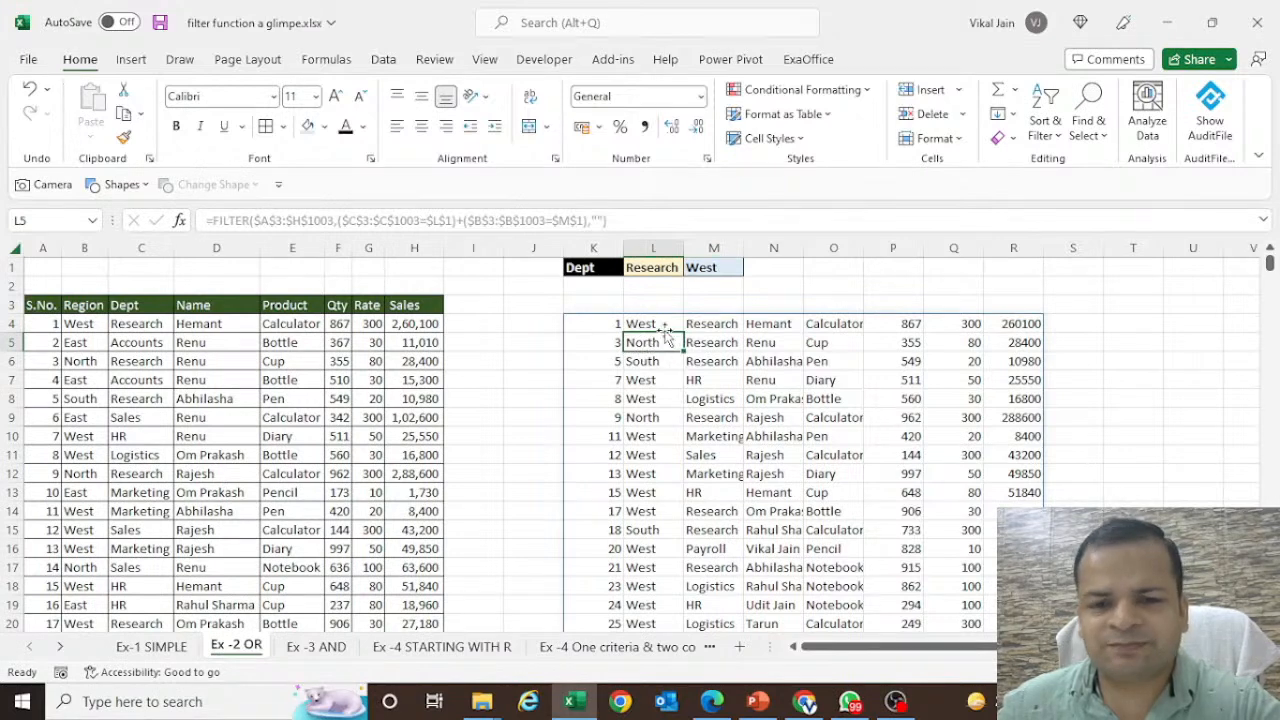
pyautogui.click(712, 344)
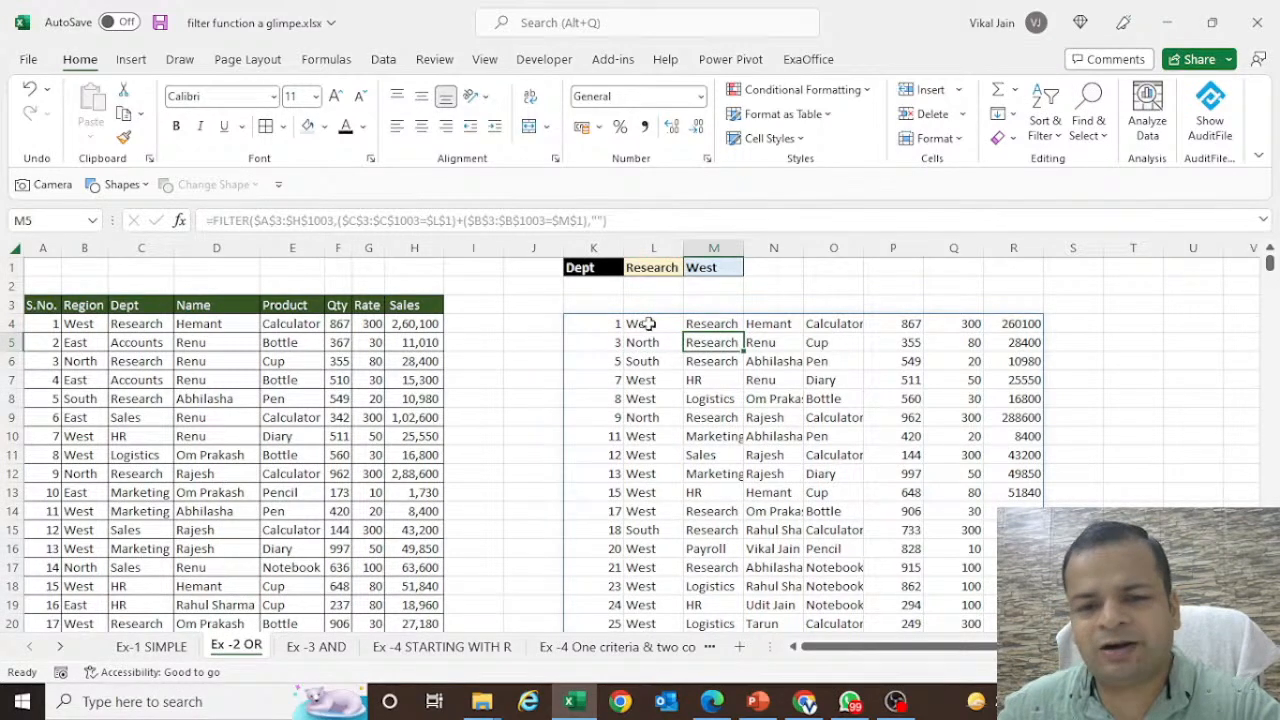
pyautogui.click(652, 378)
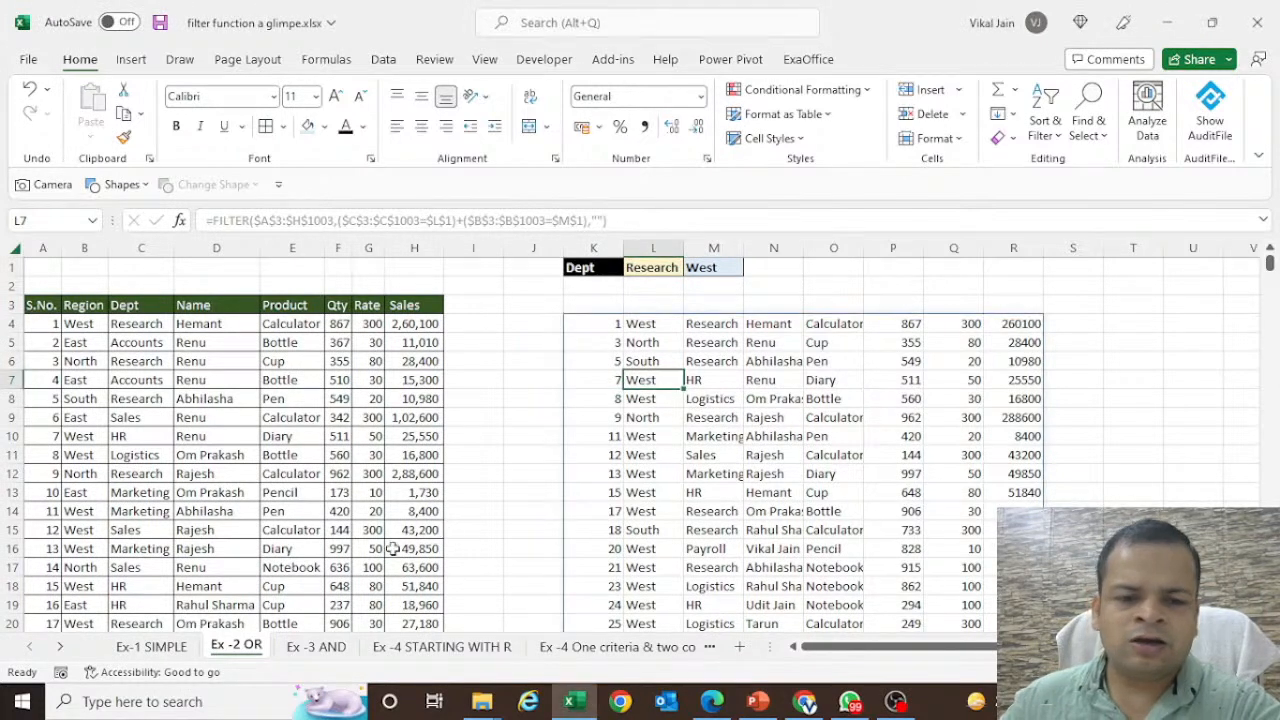
# - On the Ex -3 AND sheet, start a FILTER formula in K4 with $A$3:$H$1003 as its absolute array
pyautogui.click(332, 648)
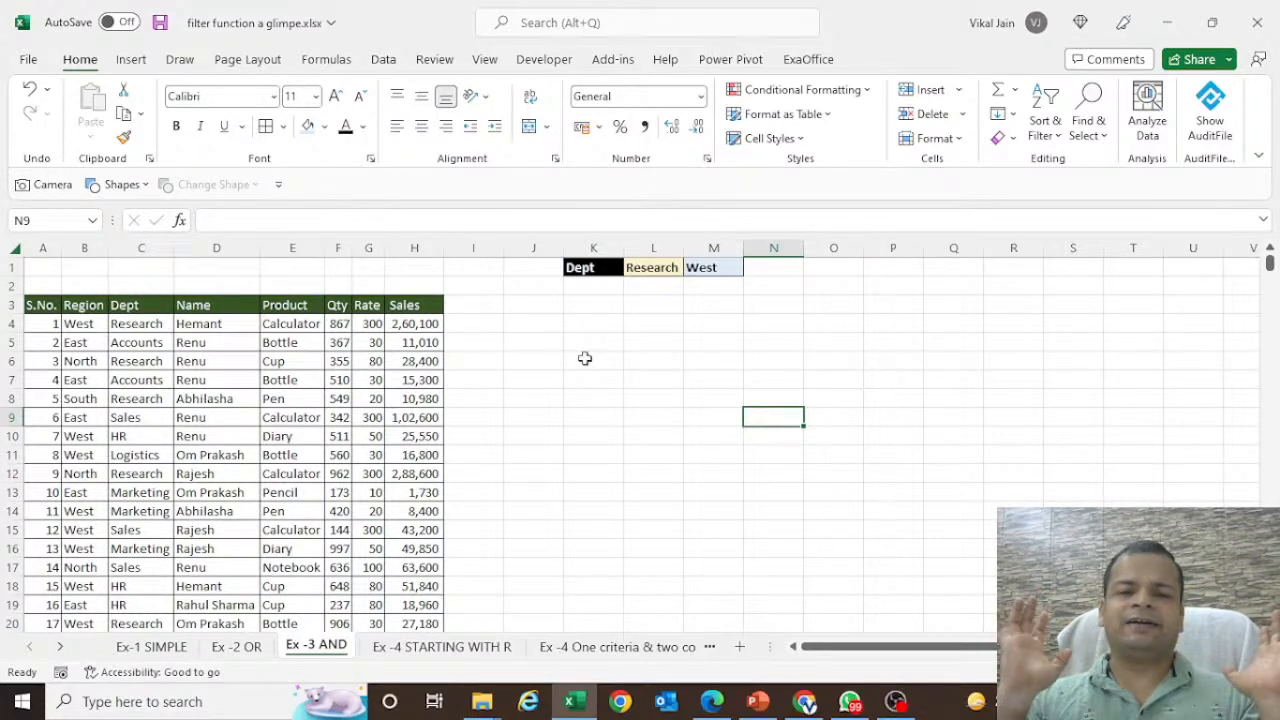
pyautogui.click(578, 327)
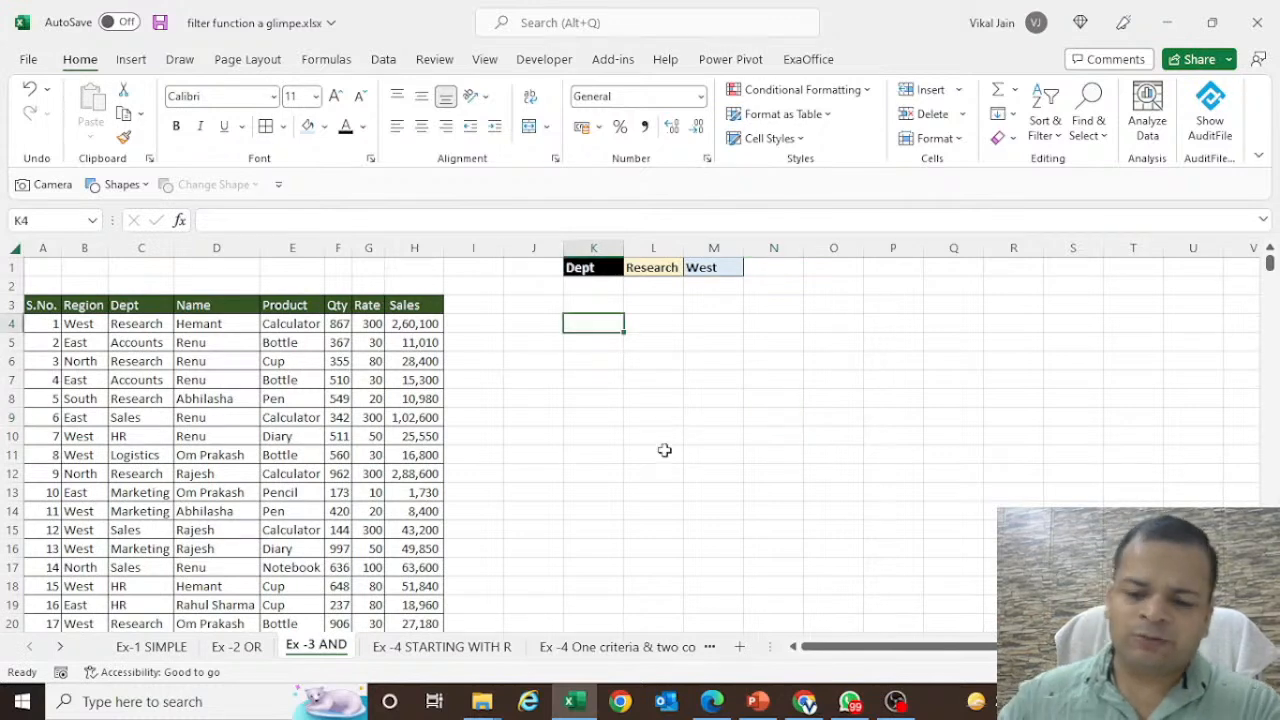
pyautogui.write('=filter')
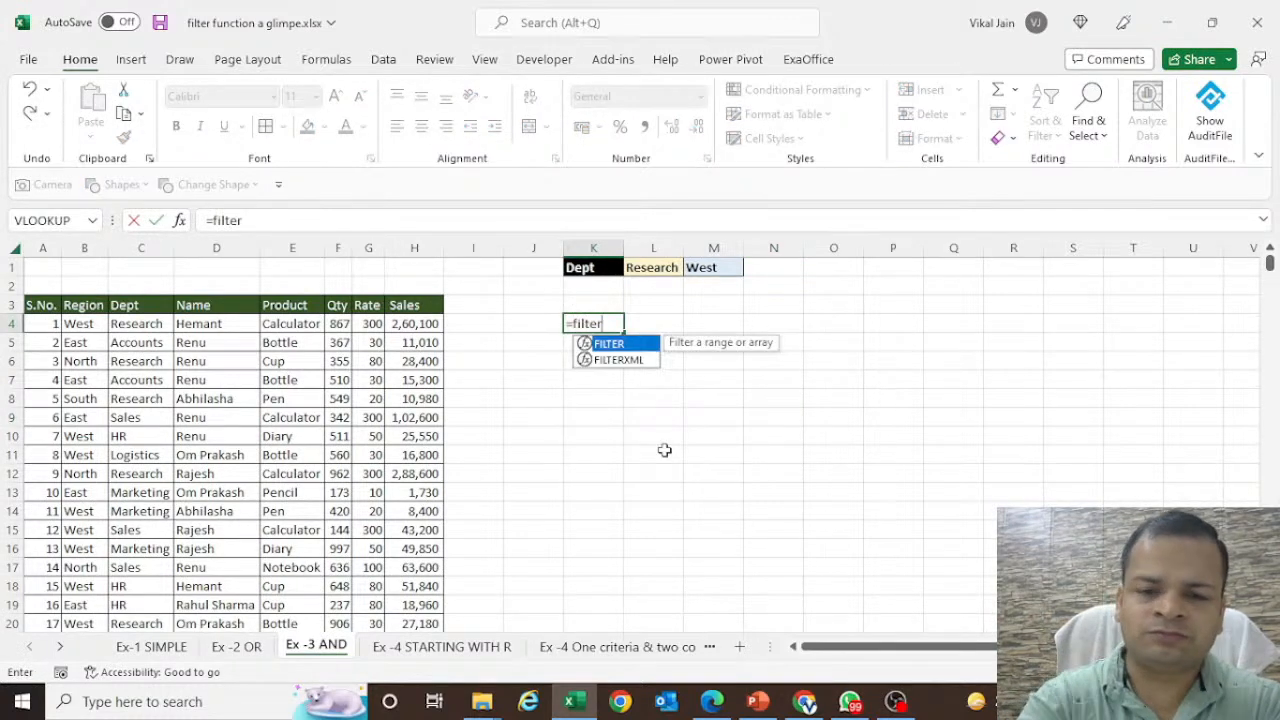
pyautogui.press('Tab')
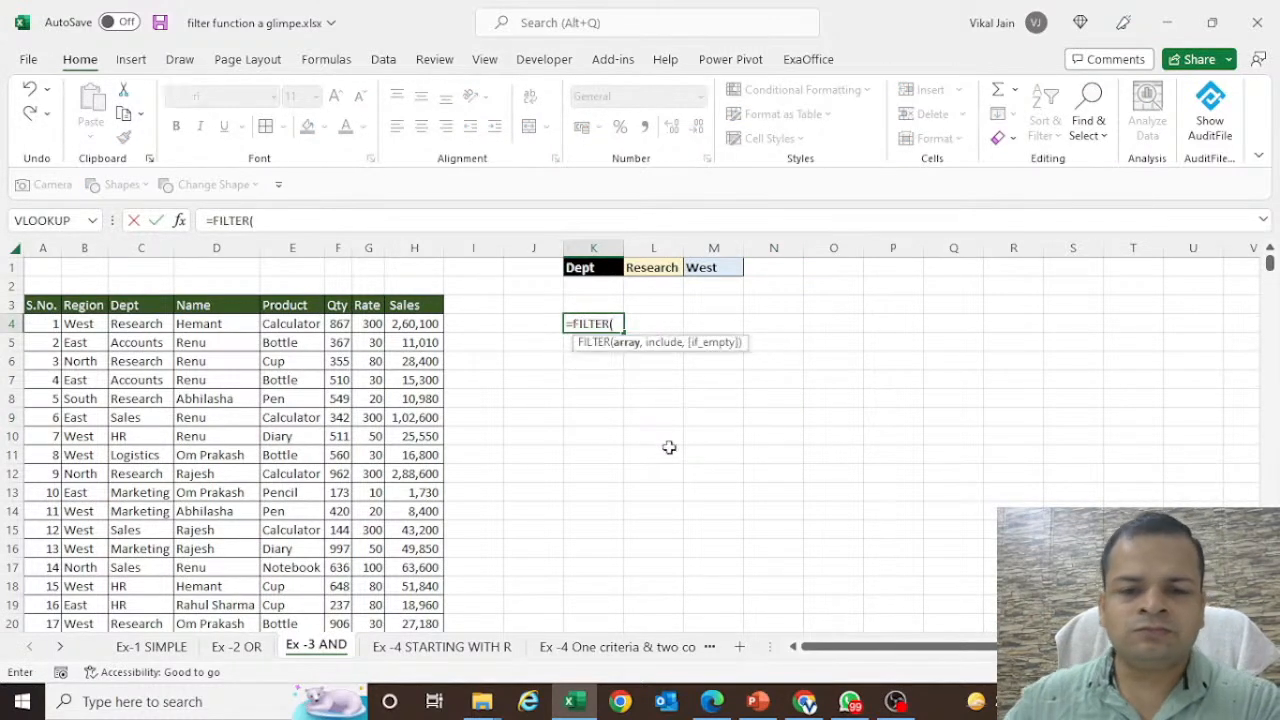
pyautogui.click(40, 306)
pyautogui.hotkey('ctrl', 'shift', 'Right')
pyautogui.hotkey('ctrl', 'shift', 'Down')
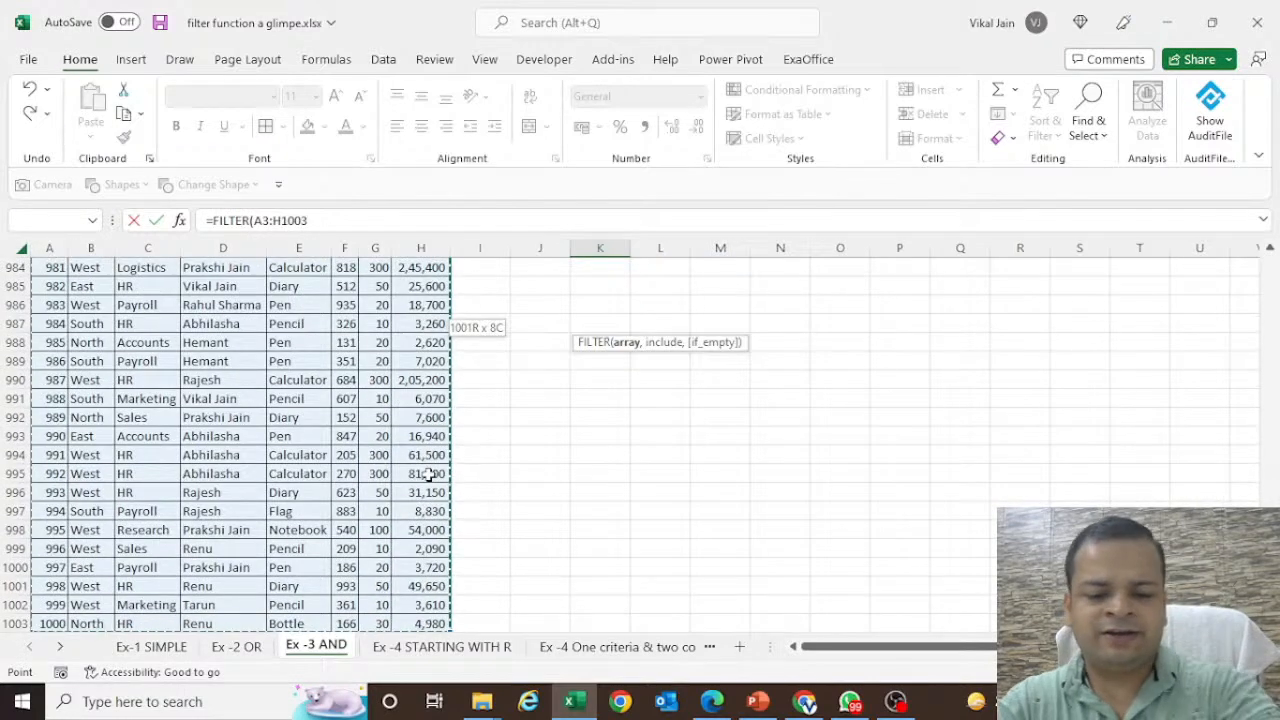
pyautogui.press('F4')
pyautogui.write(',')
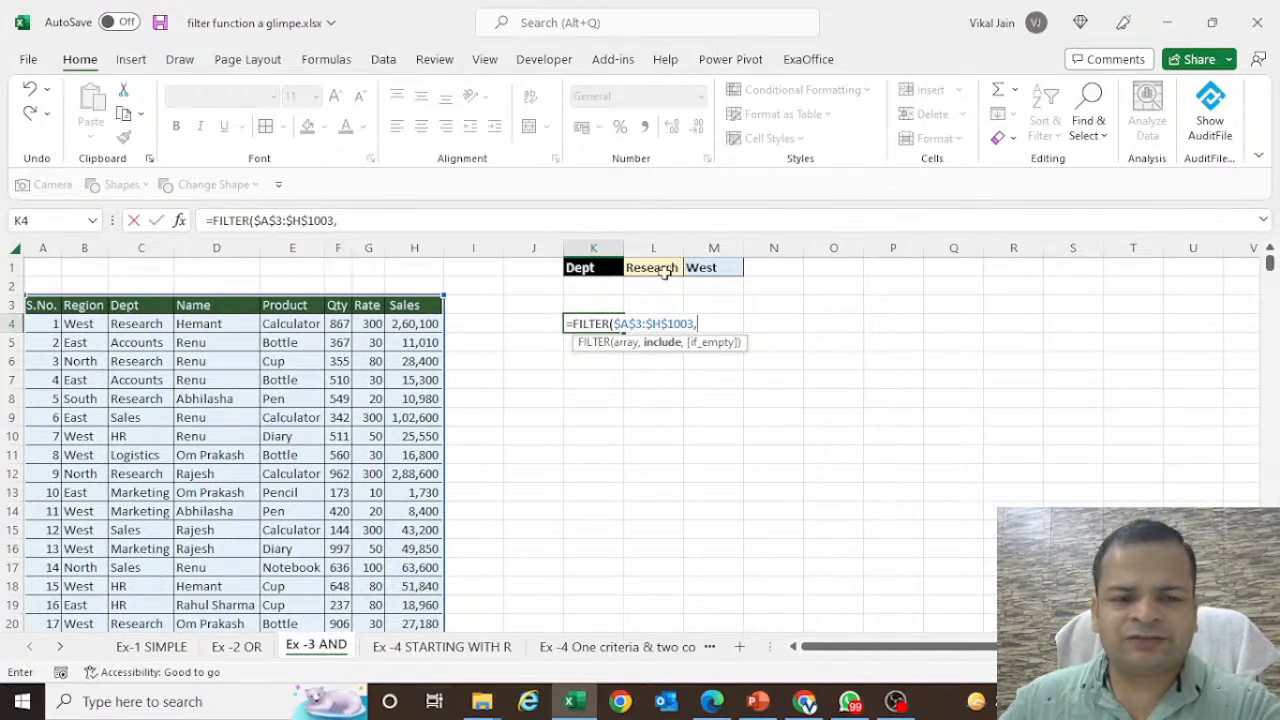
# - Add the department condition $C$3:$C$1003=$L$1 with absolute references as the AND formula's include argument
pyautogui.click(150, 305)
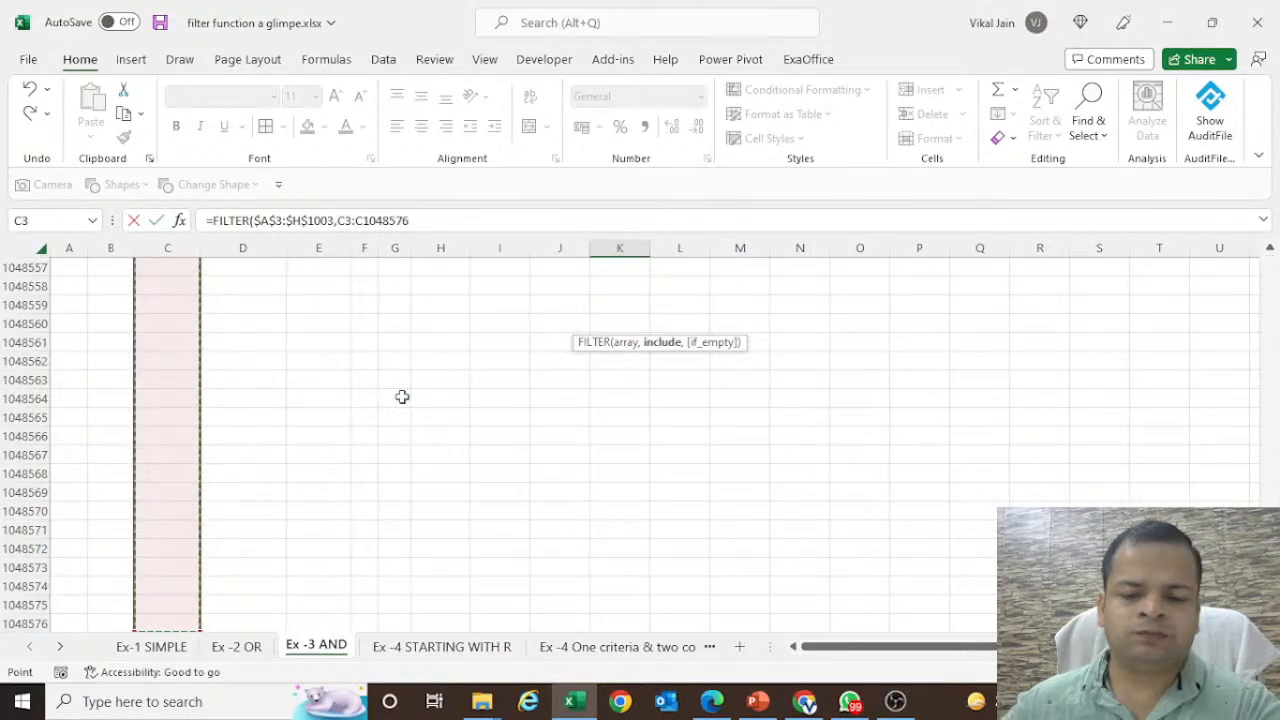
pyautogui.hotkey('ctrl', 'shift', 'Up')
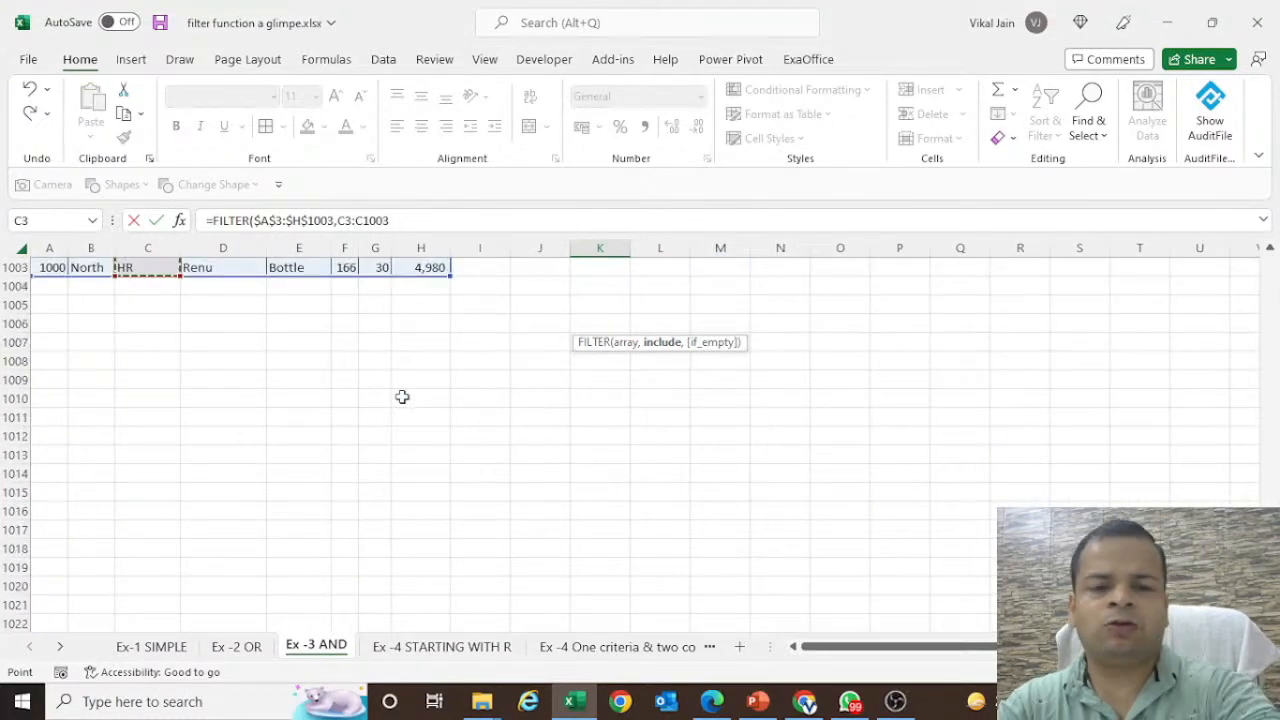
pyautogui.press('F4')
pyautogui.write('=')
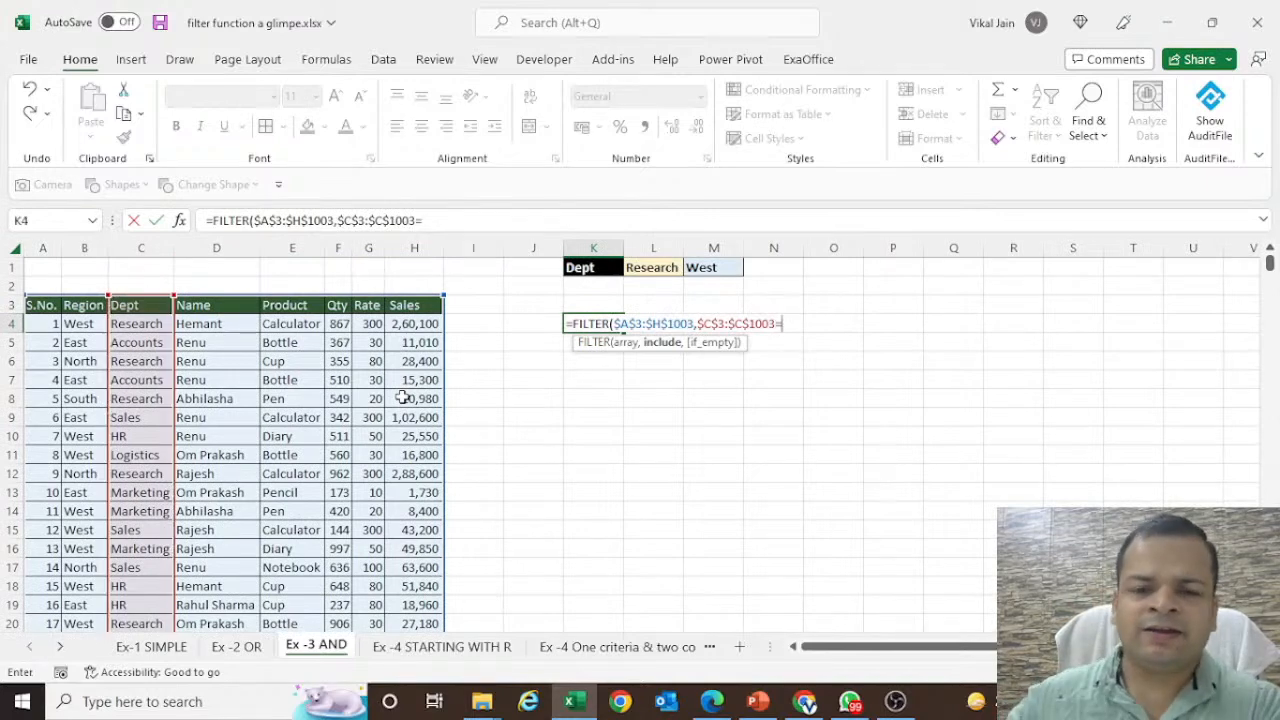
pyautogui.click(652, 268)
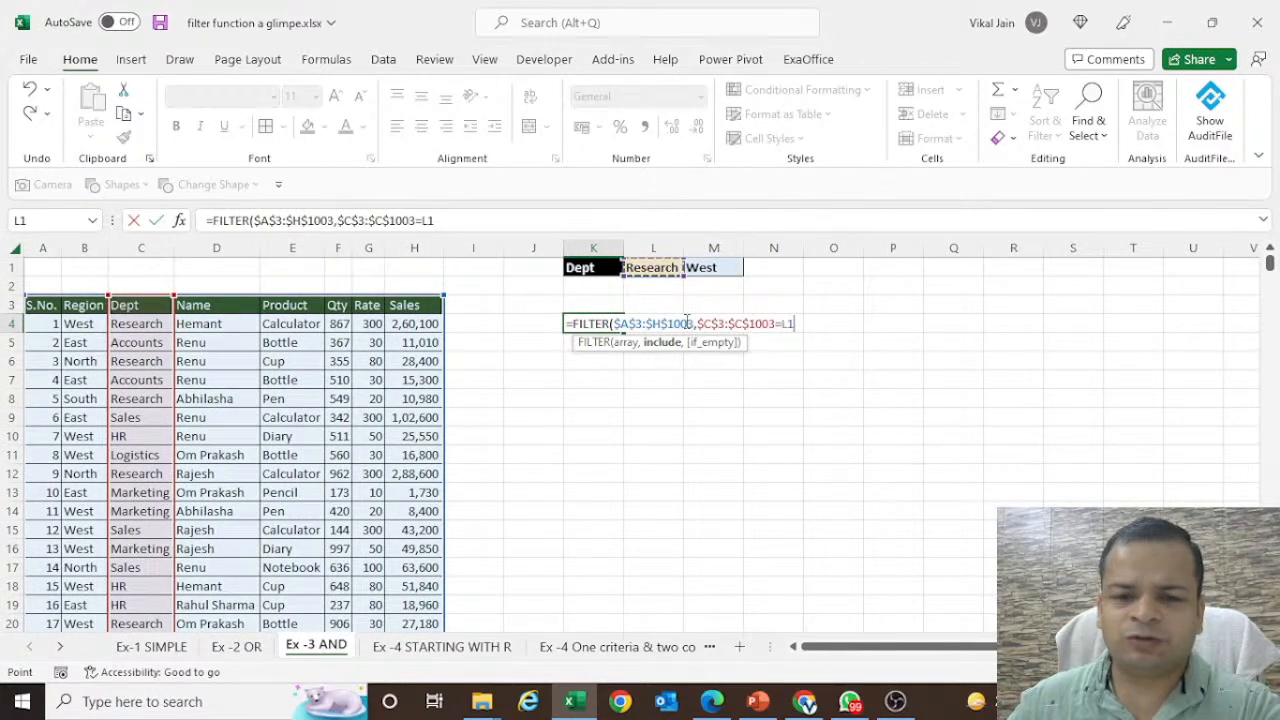
pyautogui.click(696, 324)
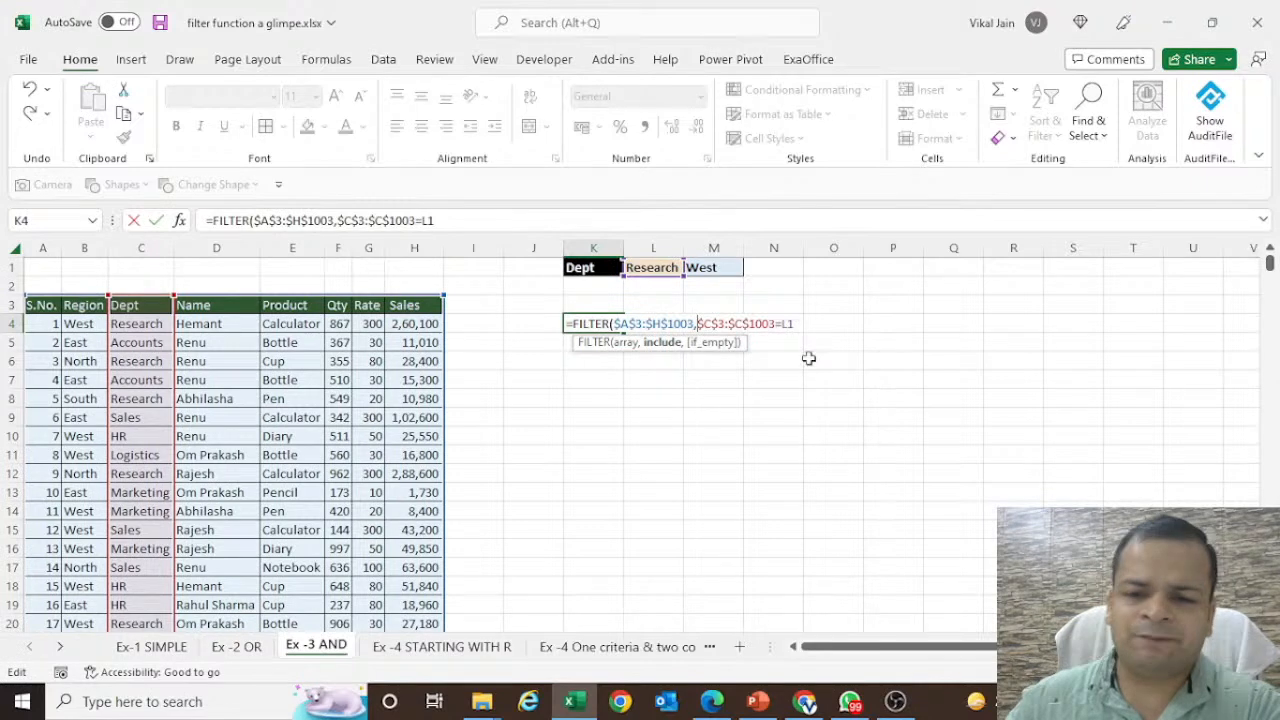
pyautogui.press('End')
pyautogui.press('F4')
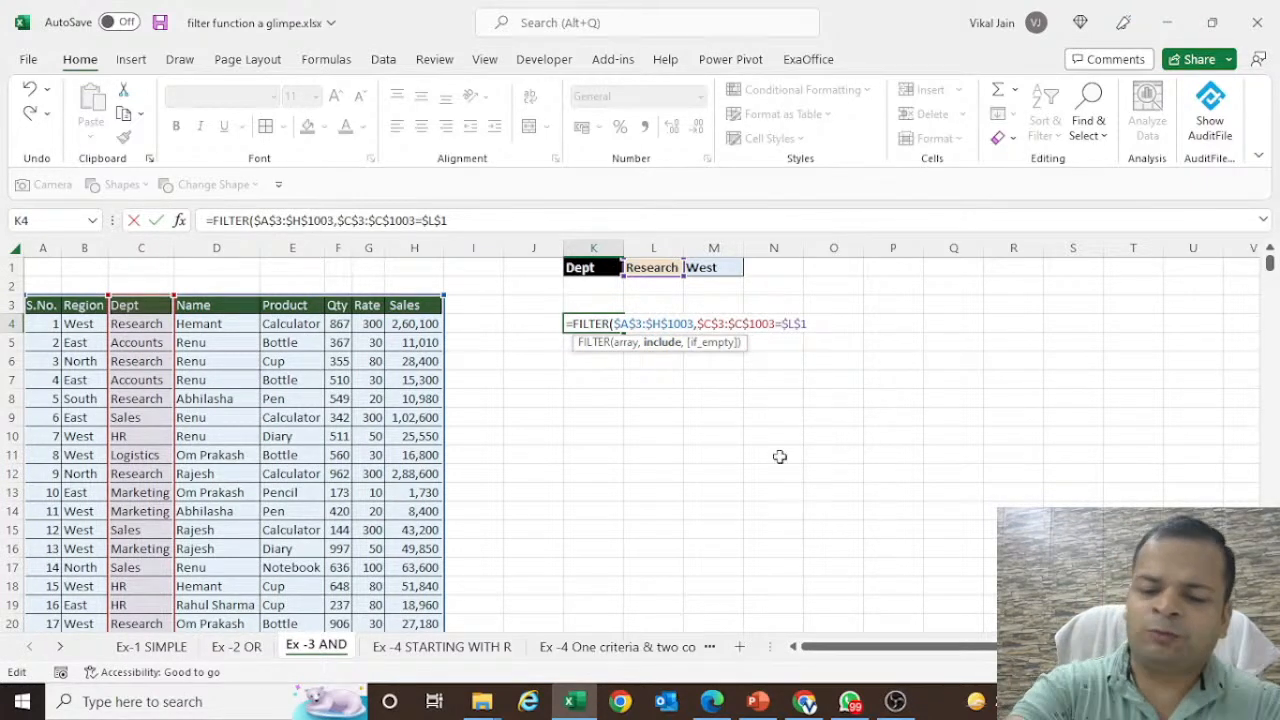
# - Enclose the department condition in parentheses and follow it with the * operator for AND logic
pyautogui.write('(')
pyautogui.click(818, 326)
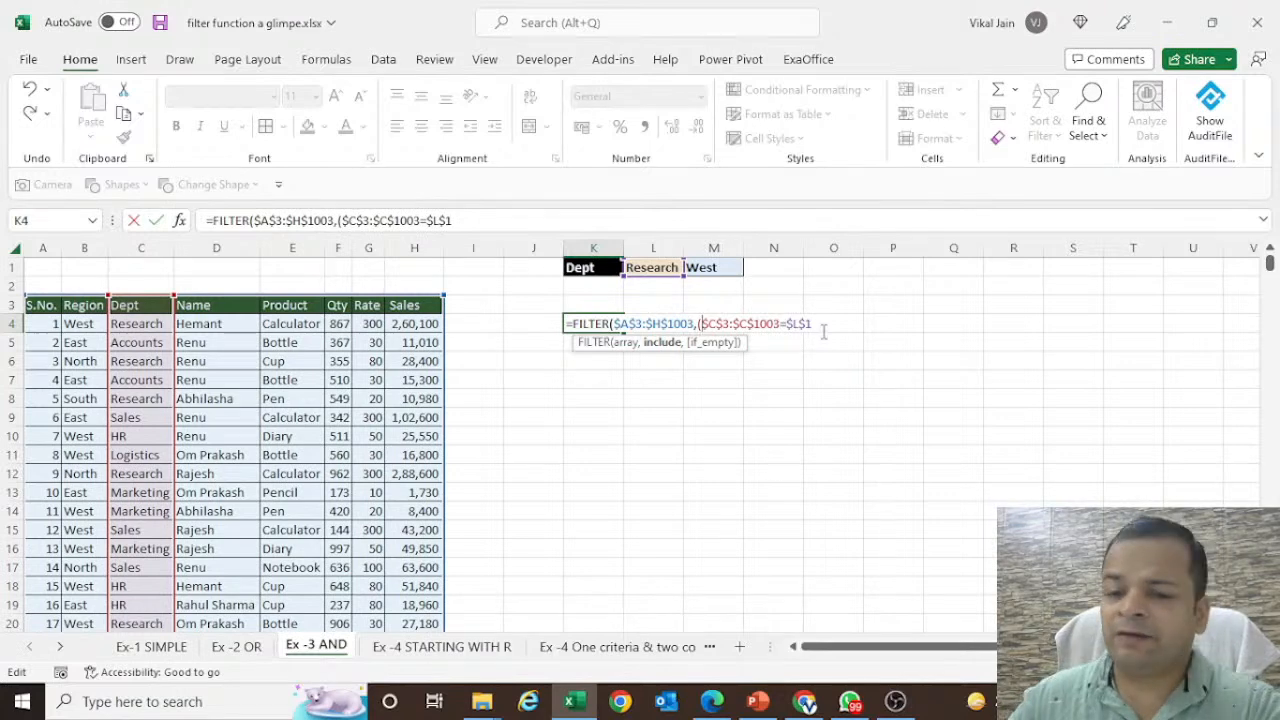
pyautogui.write(')')
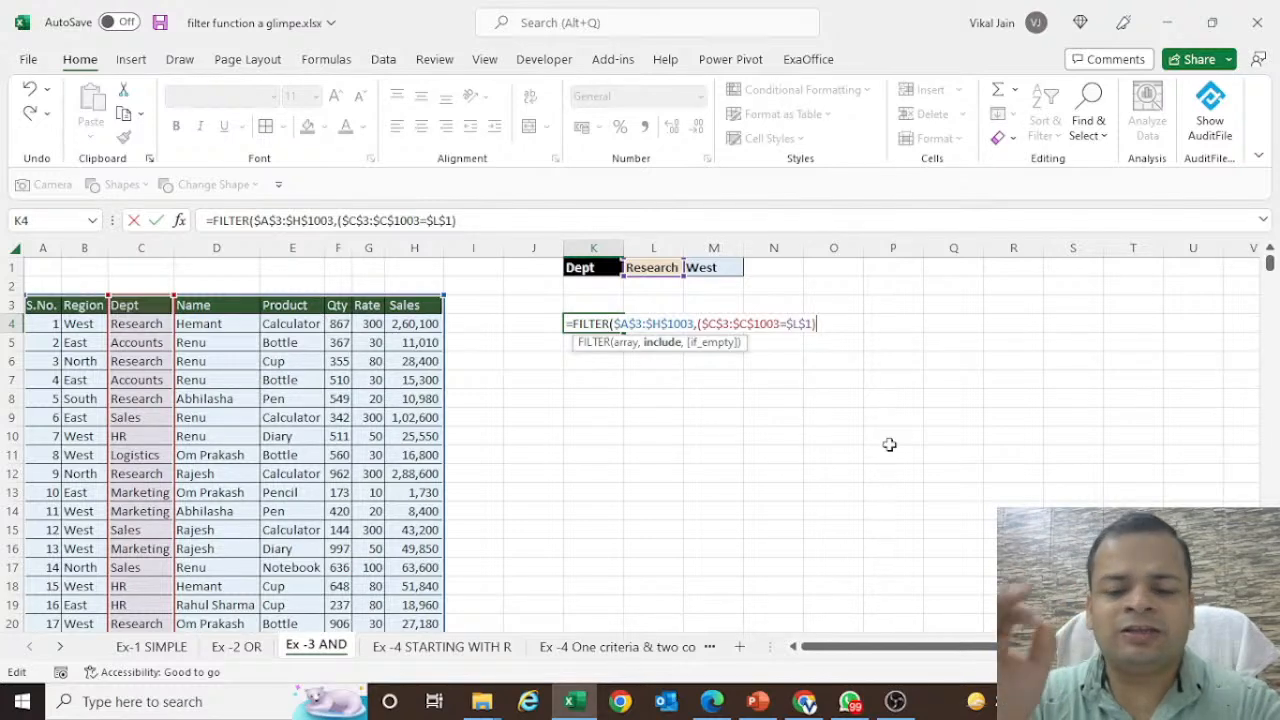
pyautogui.write('*')
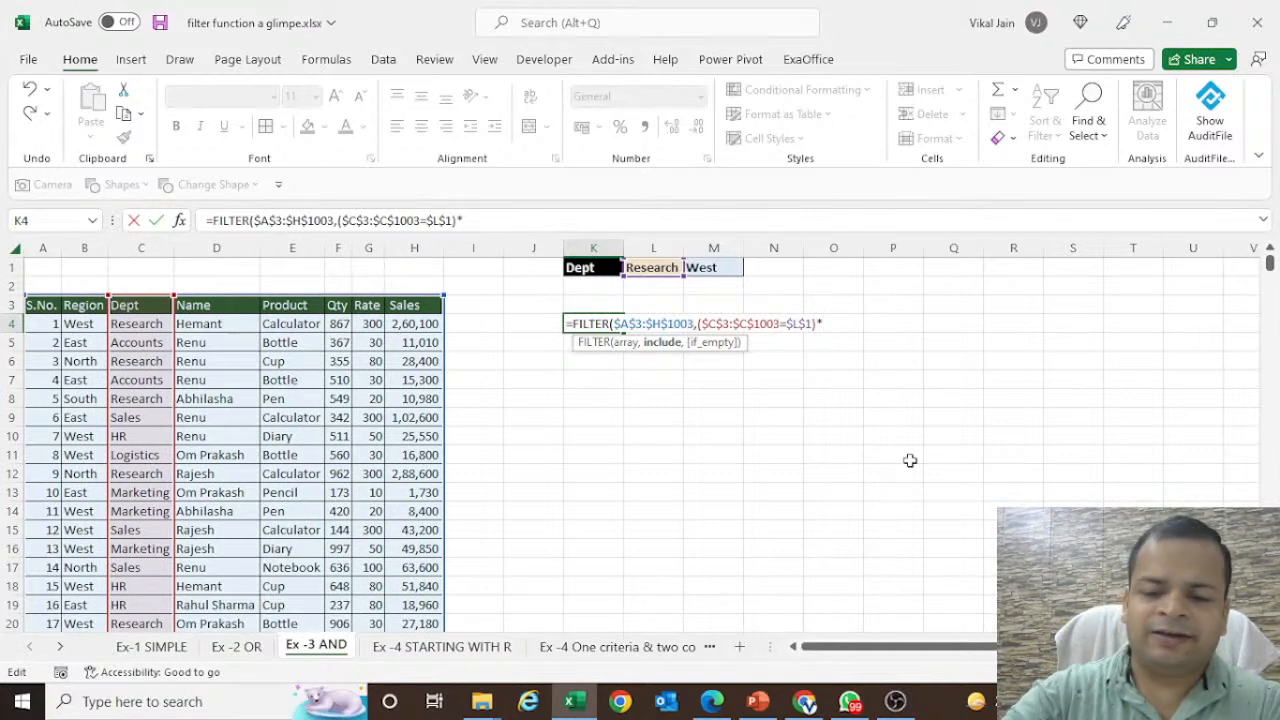
# - Add the region condition ($B$3:$B$1003=$M$1) with absolute references as the second part of the include argument
pyautogui.write('(')
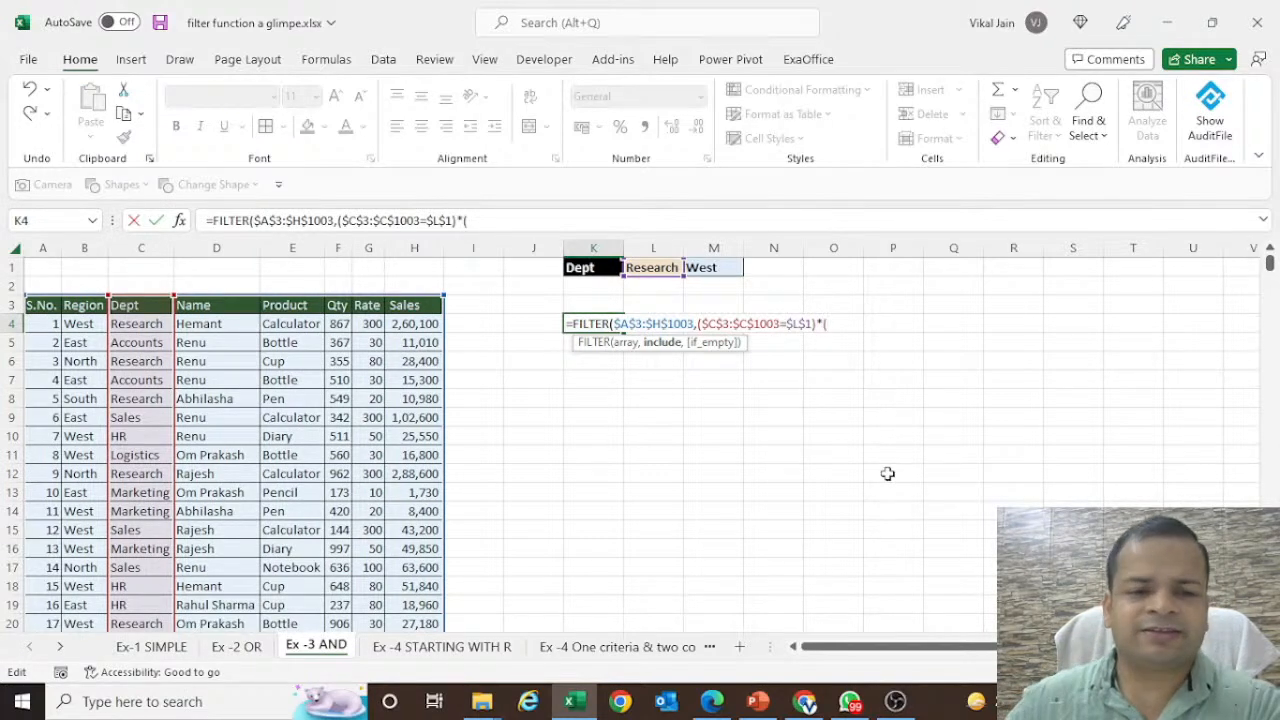
pyautogui.click(88, 304)
pyautogui.hotkey('ctrl', 'shift', 'Down')
pyautogui.press('F4')
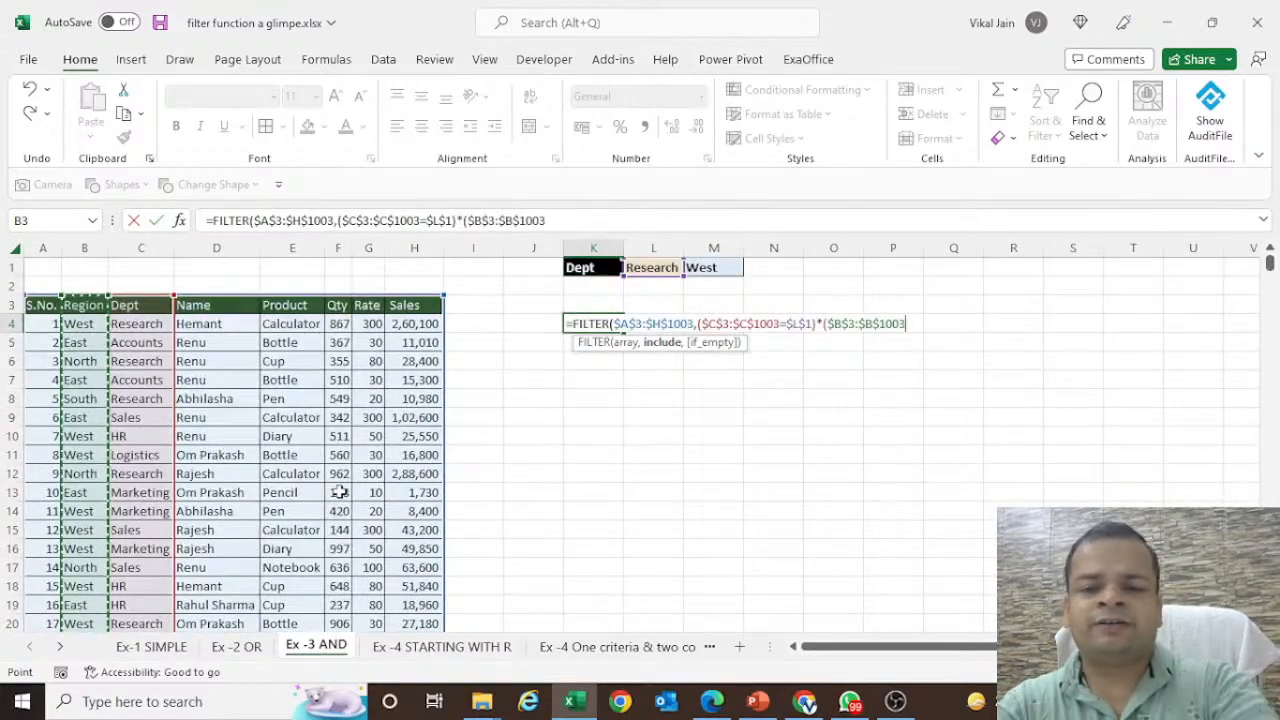
pyautogui.write('=')
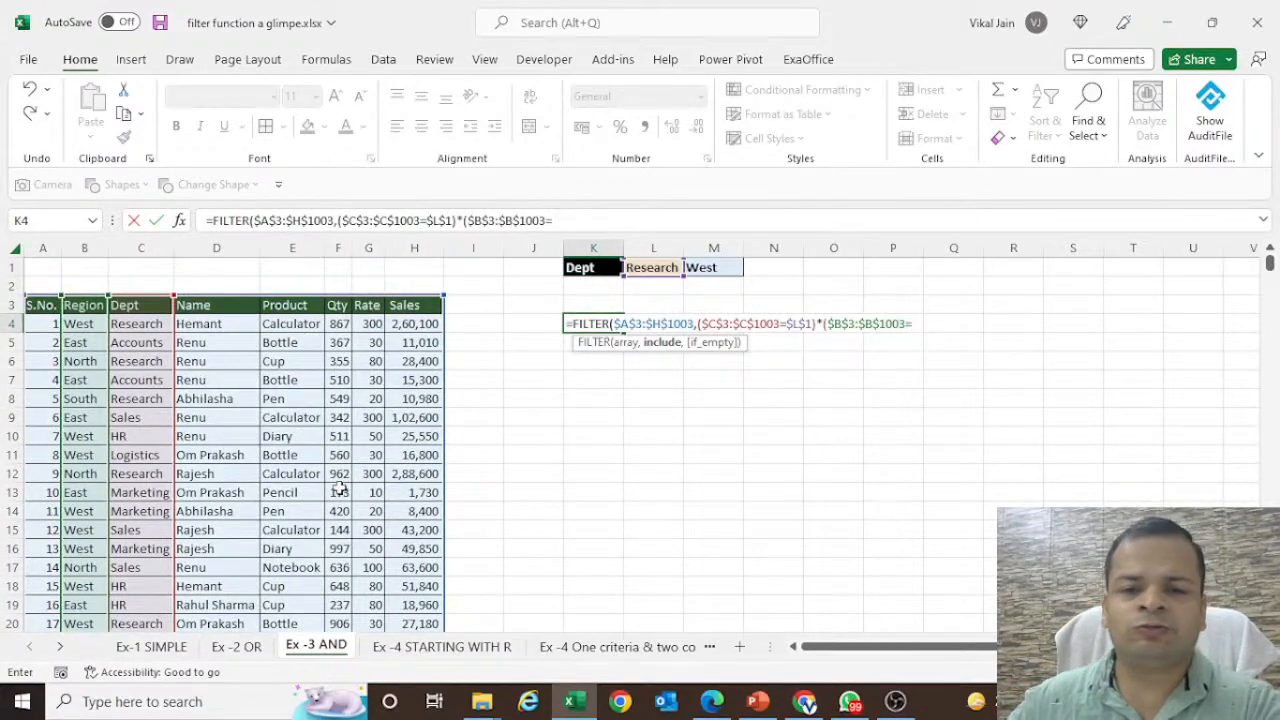
pyautogui.click(692, 267)
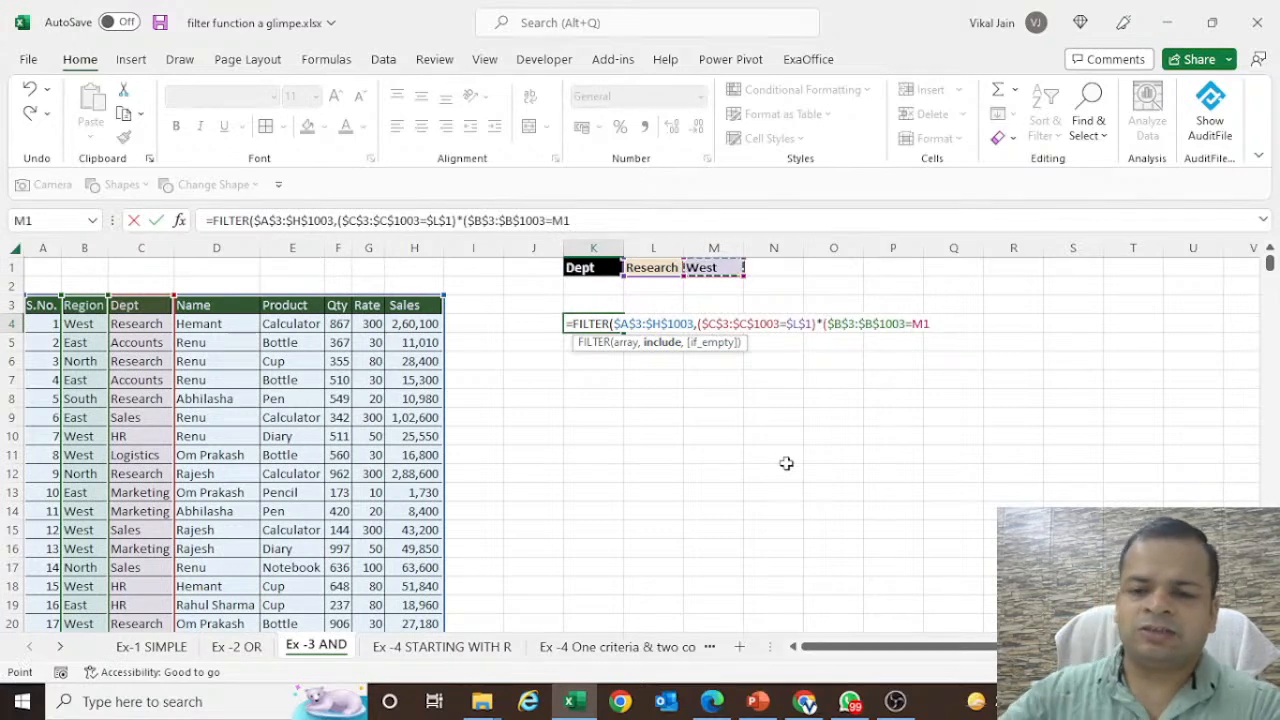
pyautogui.press('F4')
pyautogui.write(')')
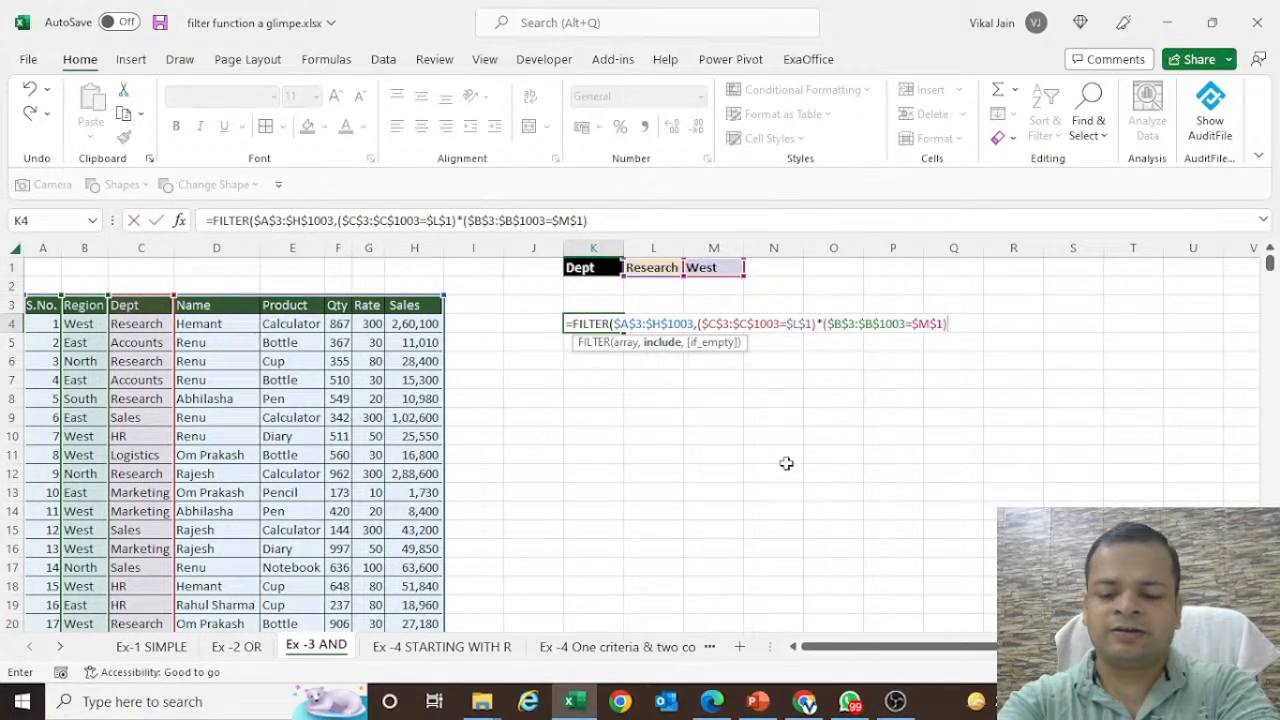
# - Complete the AND formula with "" as the if_empty argument, enter it in K4, and check the Region and Dept values in the first filtered rows
pyautogui.write(',"")')
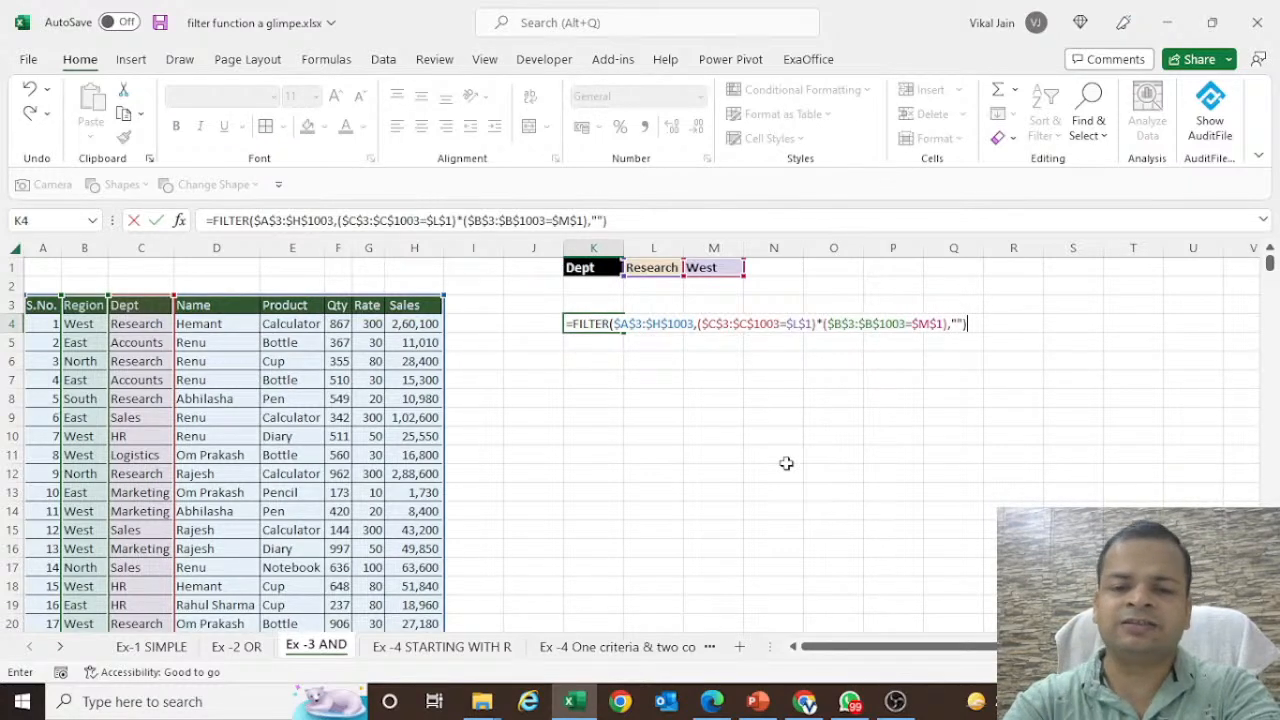
pyautogui.press('Return')
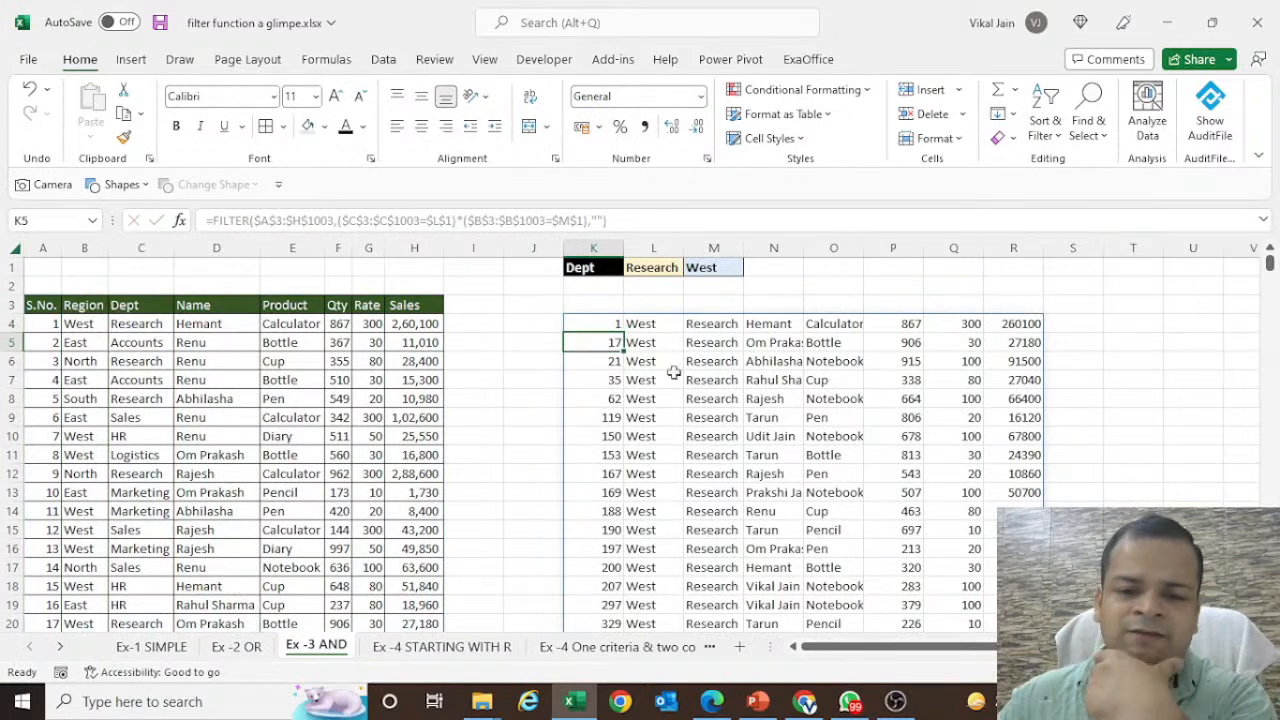
pyautogui.moveTo(645, 344); pyautogui.dragTo(648, 490)
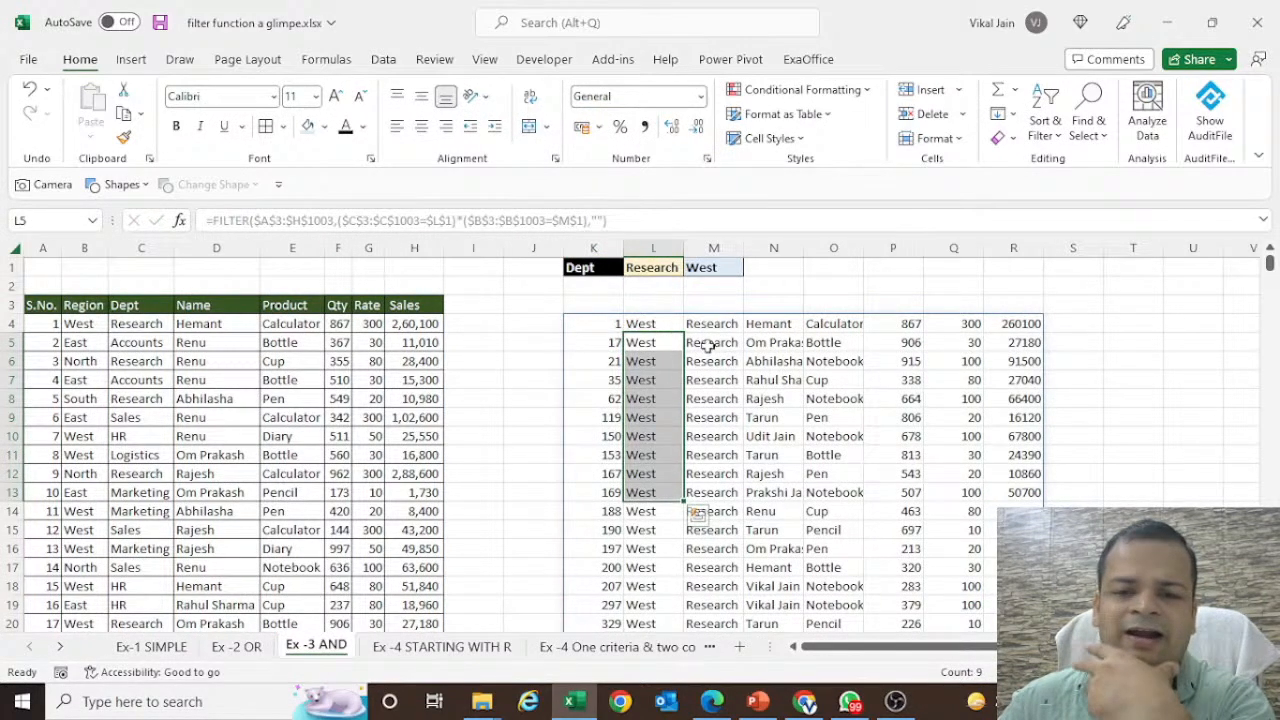
pyautogui.moveTo(712, 338); pyautogui.dragTo(712, 474)
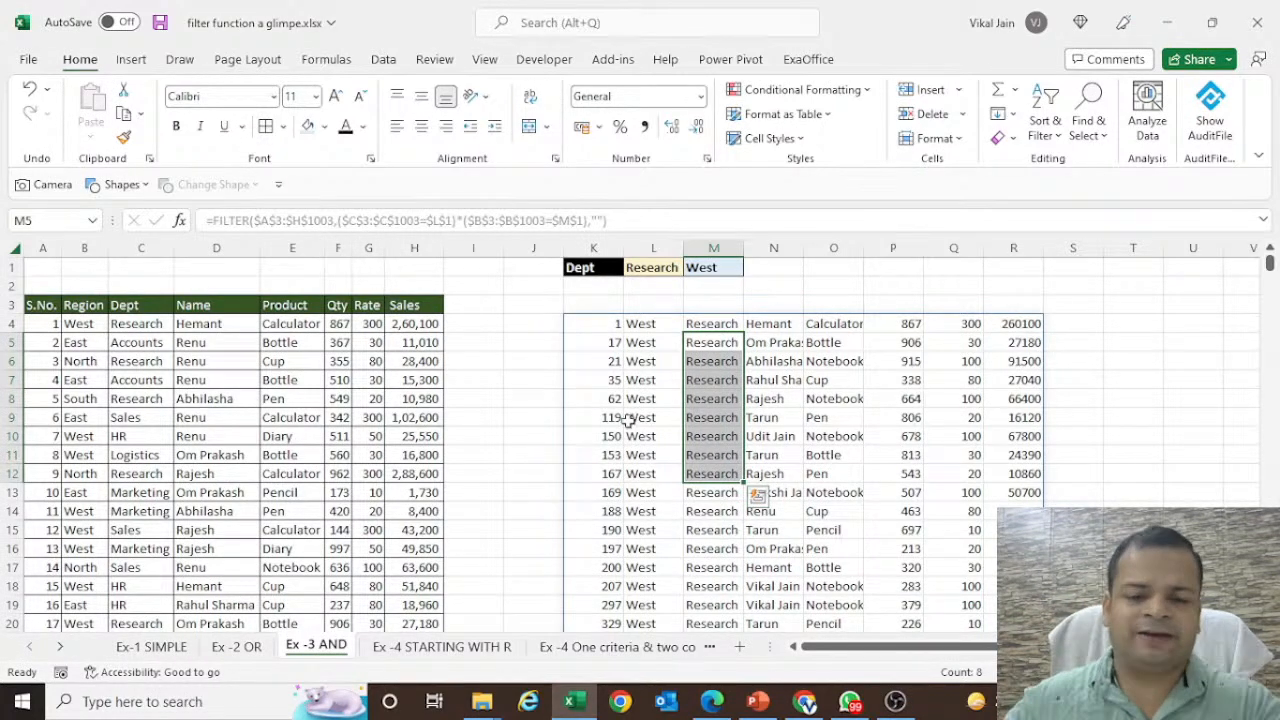
# - On the Ex -4 STARTING WITH R sheet, turn on AutoFilter for the whole data table starting at A3
pyautogui.click(455, 647)
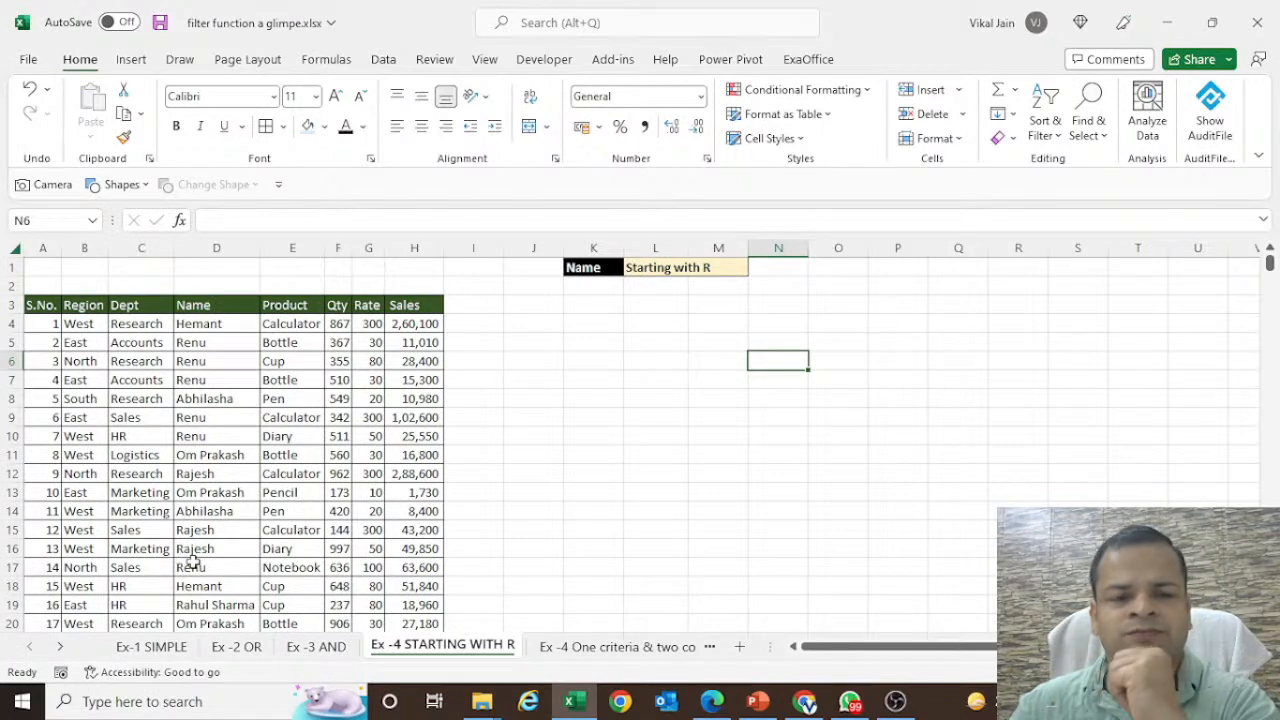
pyautogui.click(193, 306)
pyautogui.hotkey('ctrl', 'Left')
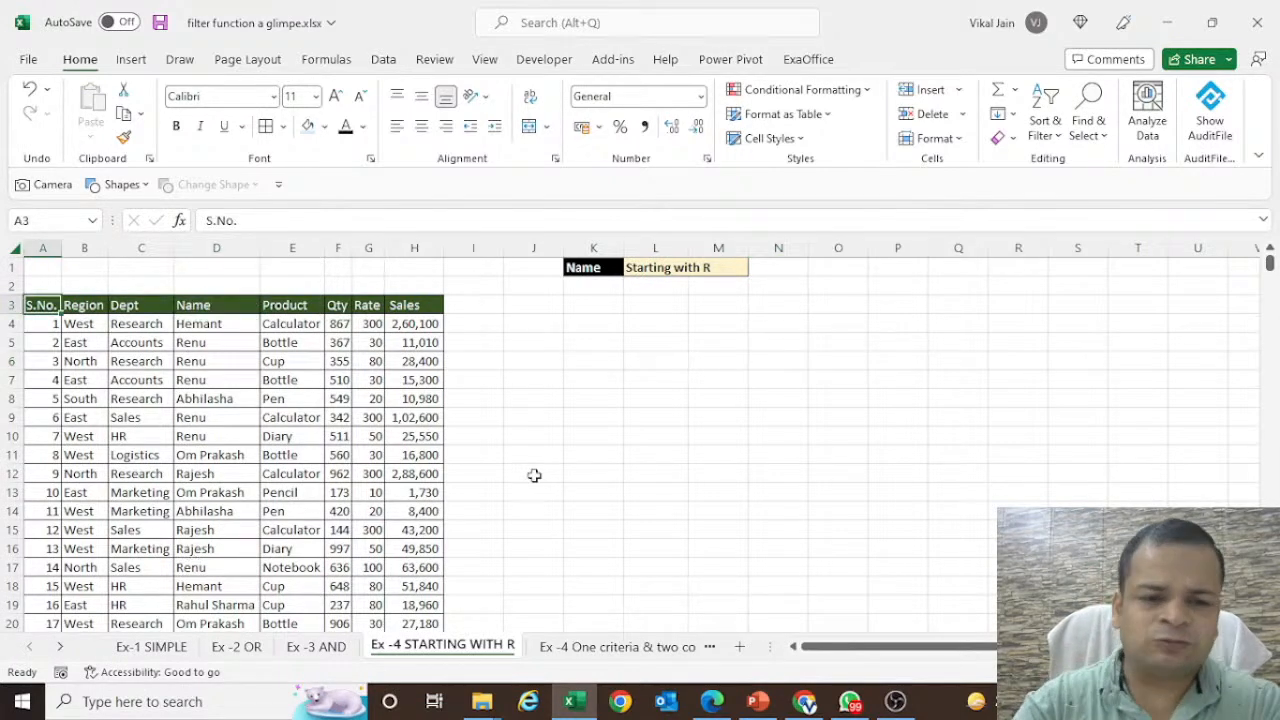
pyautogui.hotkey('ctrl', 'shift', 'Right')
pyautogui.hotkey('ctrl', 'shift', 'Down')
pyautogui.hotkey('ctrl', 'shift', 'l')
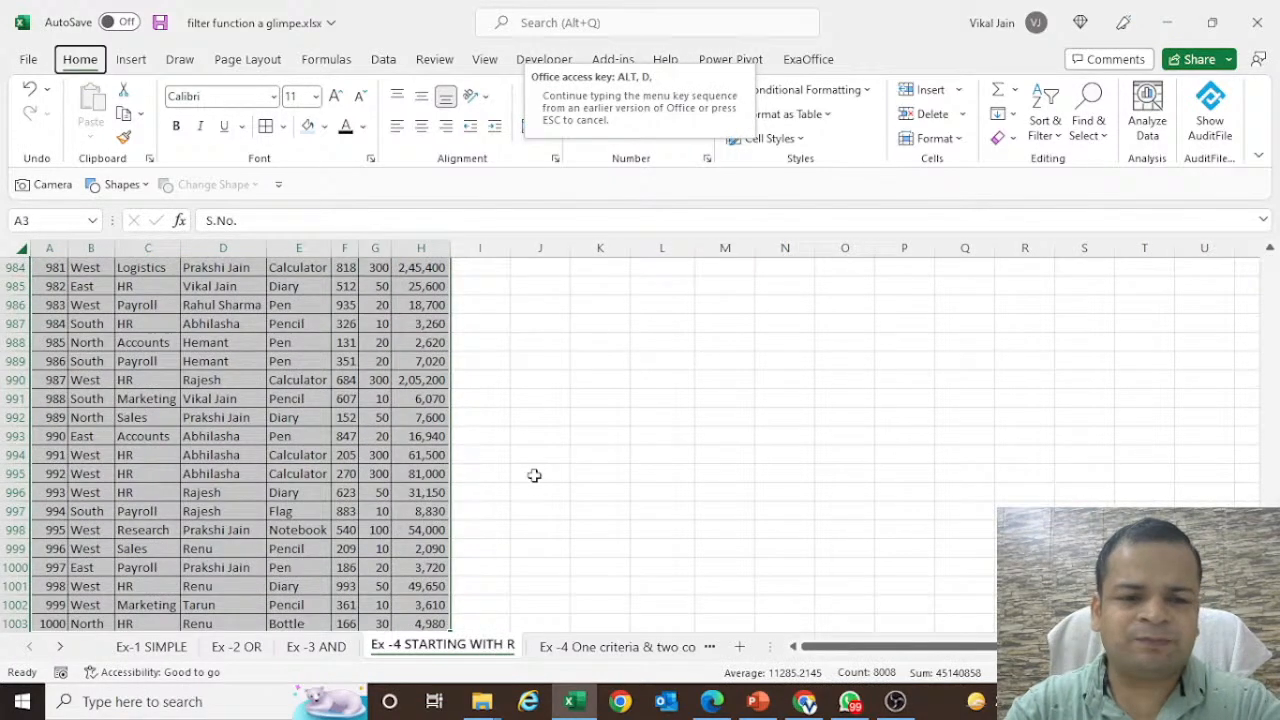
# - Examine the Name column's filter list for names starting with R and close it without filtering
pyautogui.press('Right')
pyautogui.press('Right')
pyautogui.press('Right')
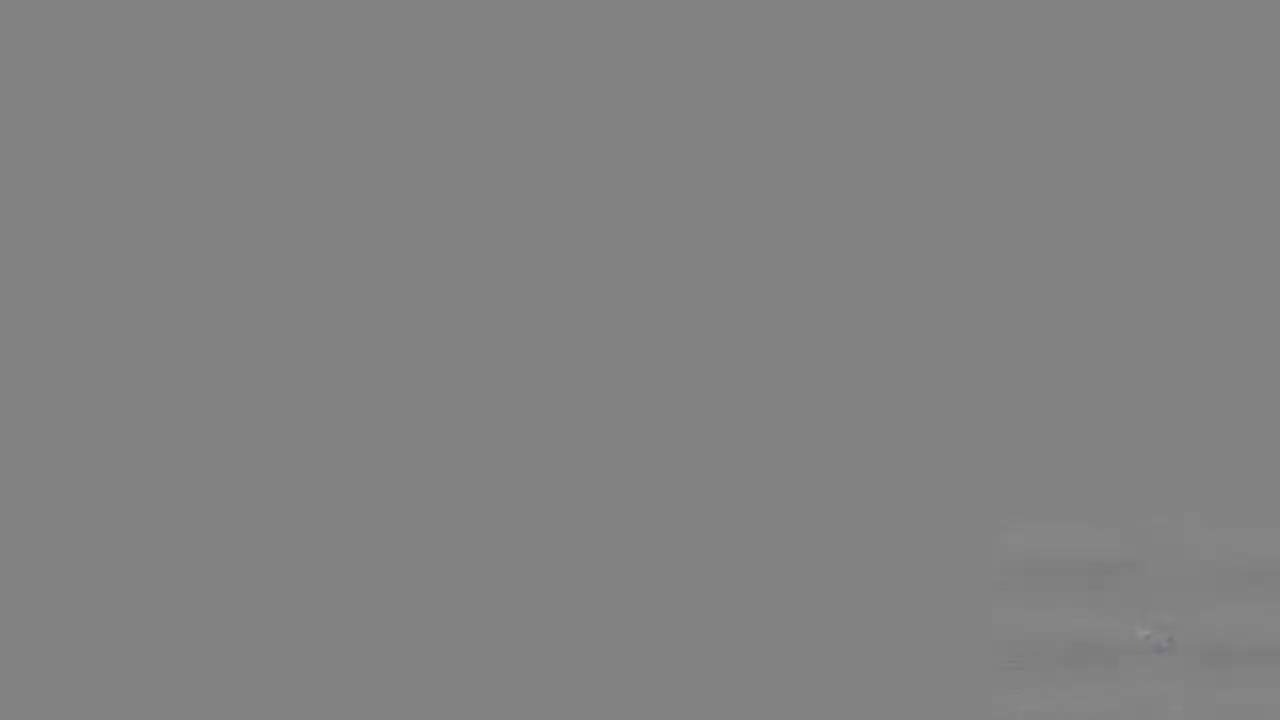
pyautogui.hotkey('alt', 'Down')
pyautogui.press('Down')
pyautogui.press('Down')
pyautogui.press('Down')
pyautogui.press('Down')
pyautogui.press('Down')
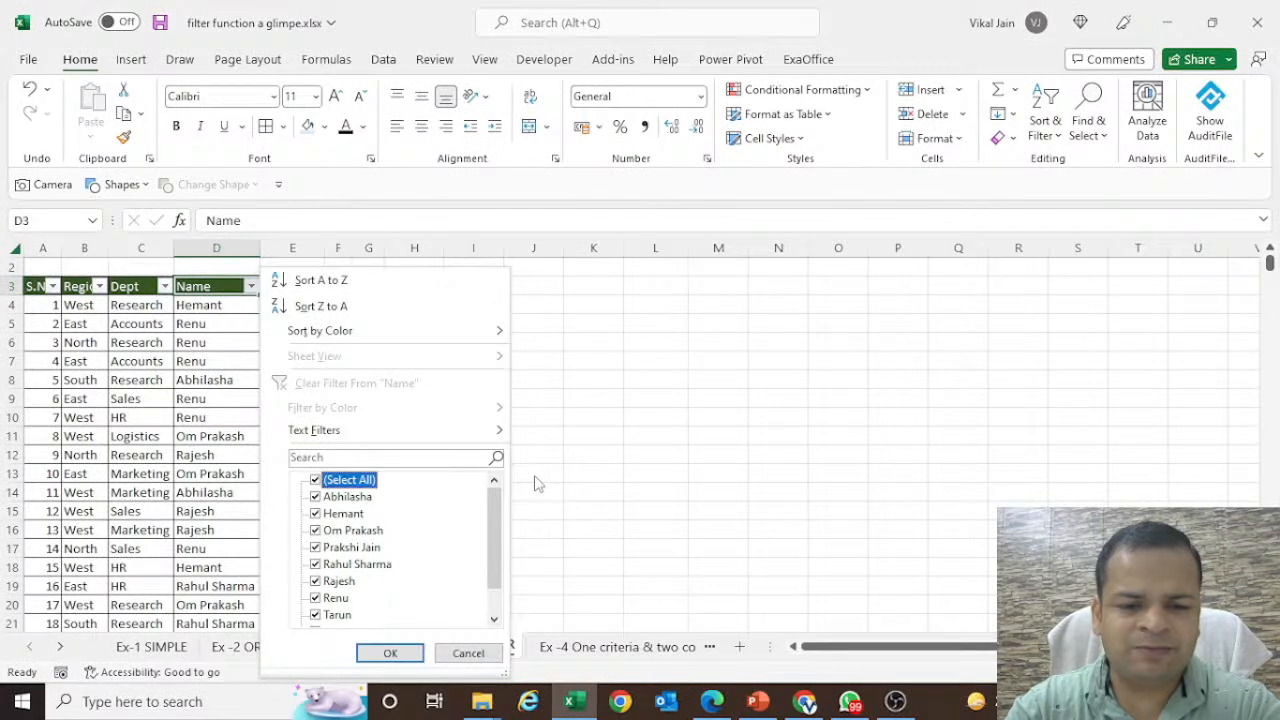
pyautogui.press('Down')
pyautogui.press('Down')
pyautogui.press('Down')
pyautogui.press('Down')
pyautogui.press('Down')
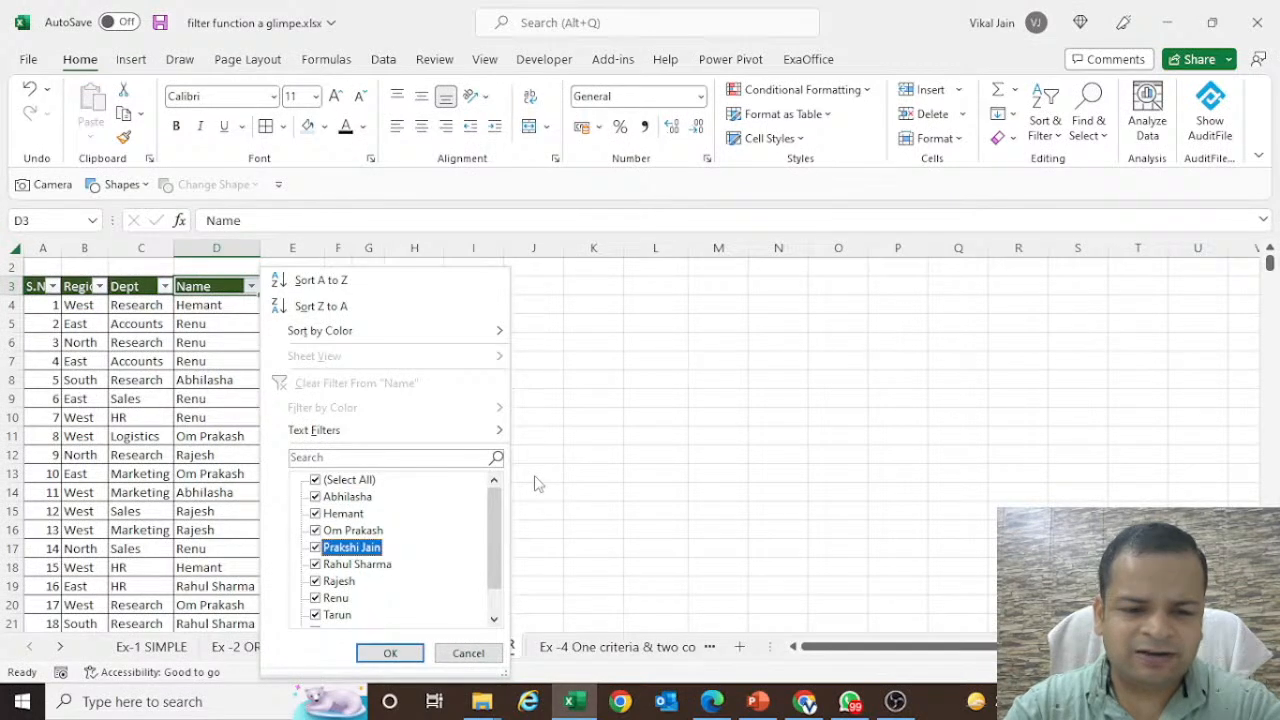
pyautogui.press('Down')
pyautogui.press('Down')
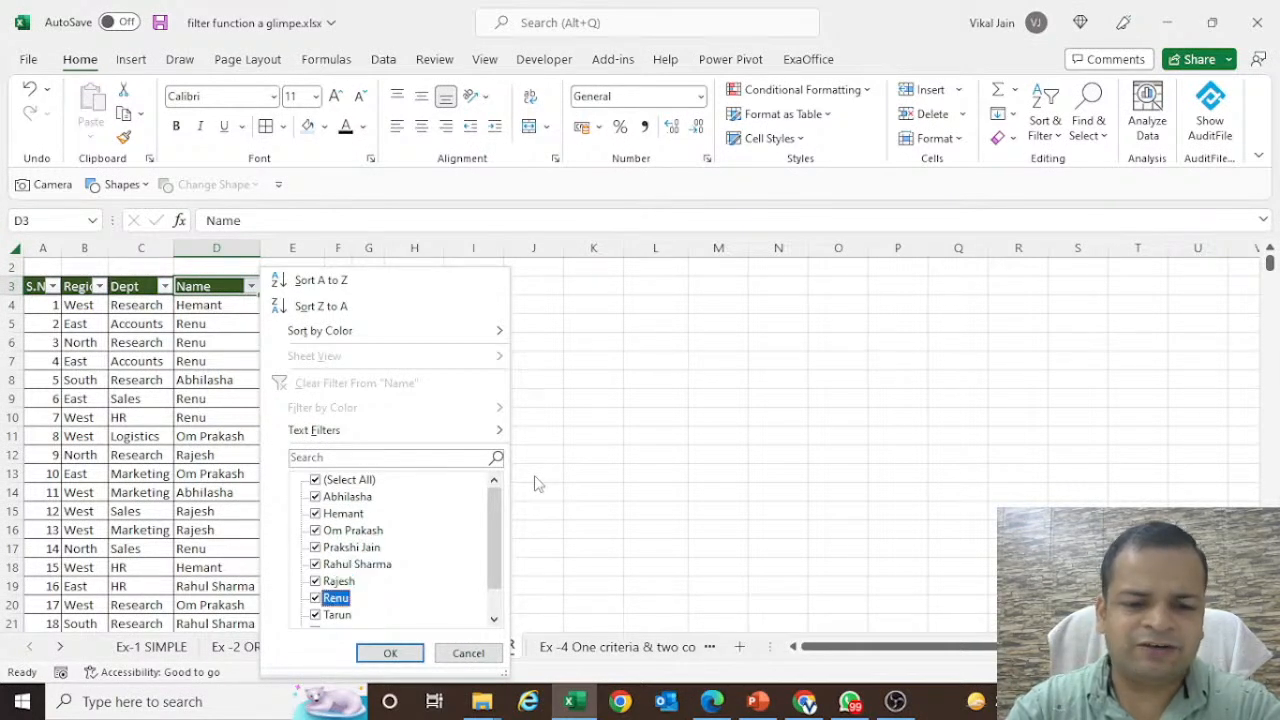
pyautogui.press('Escape')
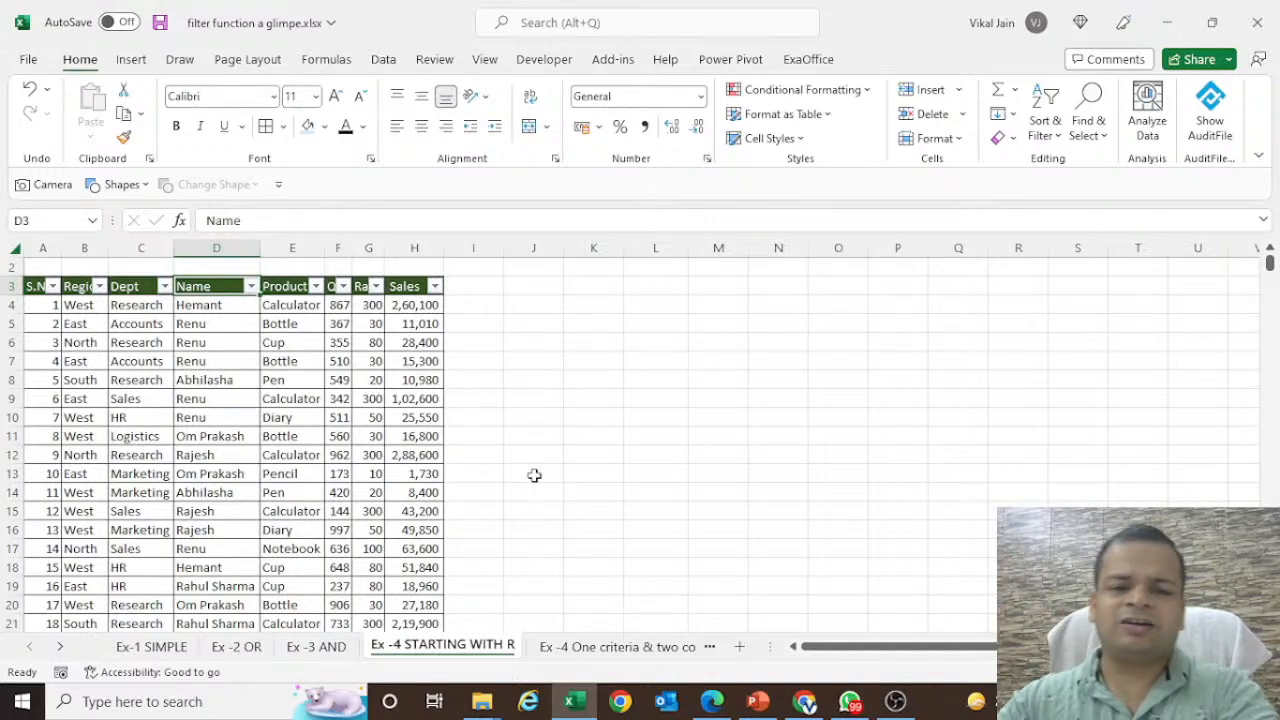
# - Turn off AutoFilter on the data table
pyautogui.scroll(1, 532, 478)
pyautogui.hotkey('alt', 'd')
pyautogui.press('f')
pyautogui.press('f')
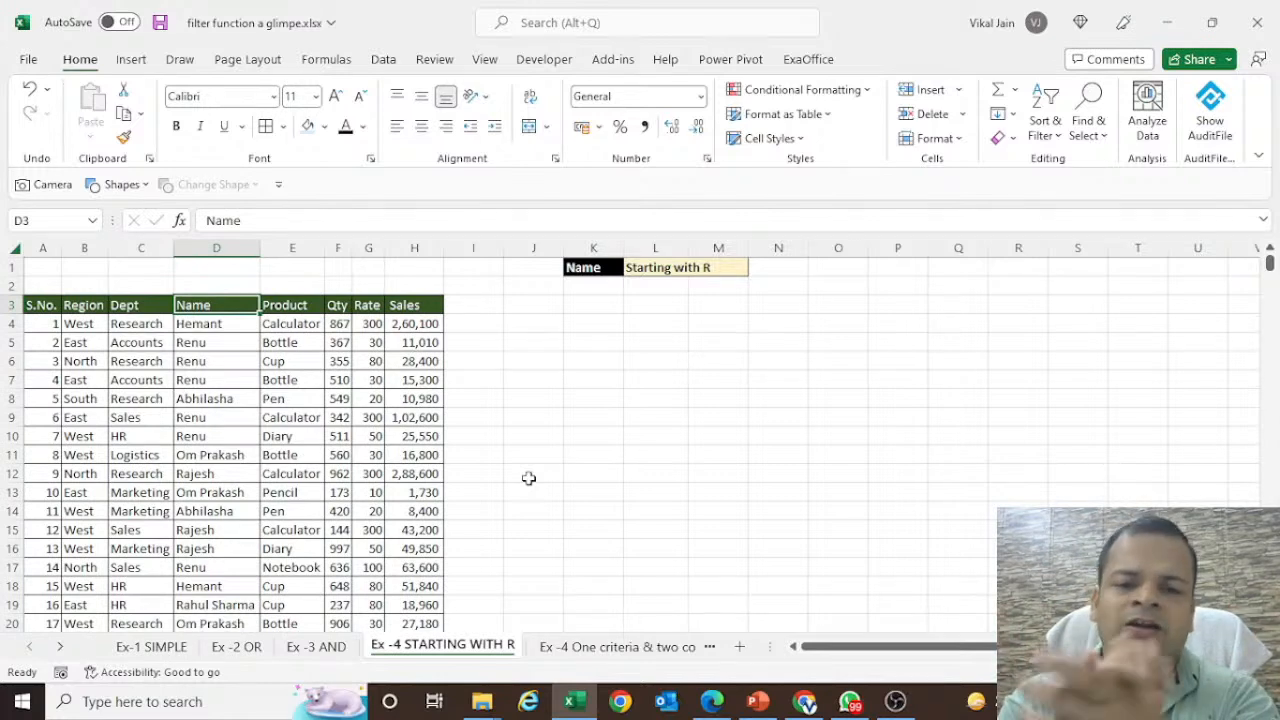
# - Start a FIND formula in K5 with "R" as the text to find
pyautogui.click(610, 345)
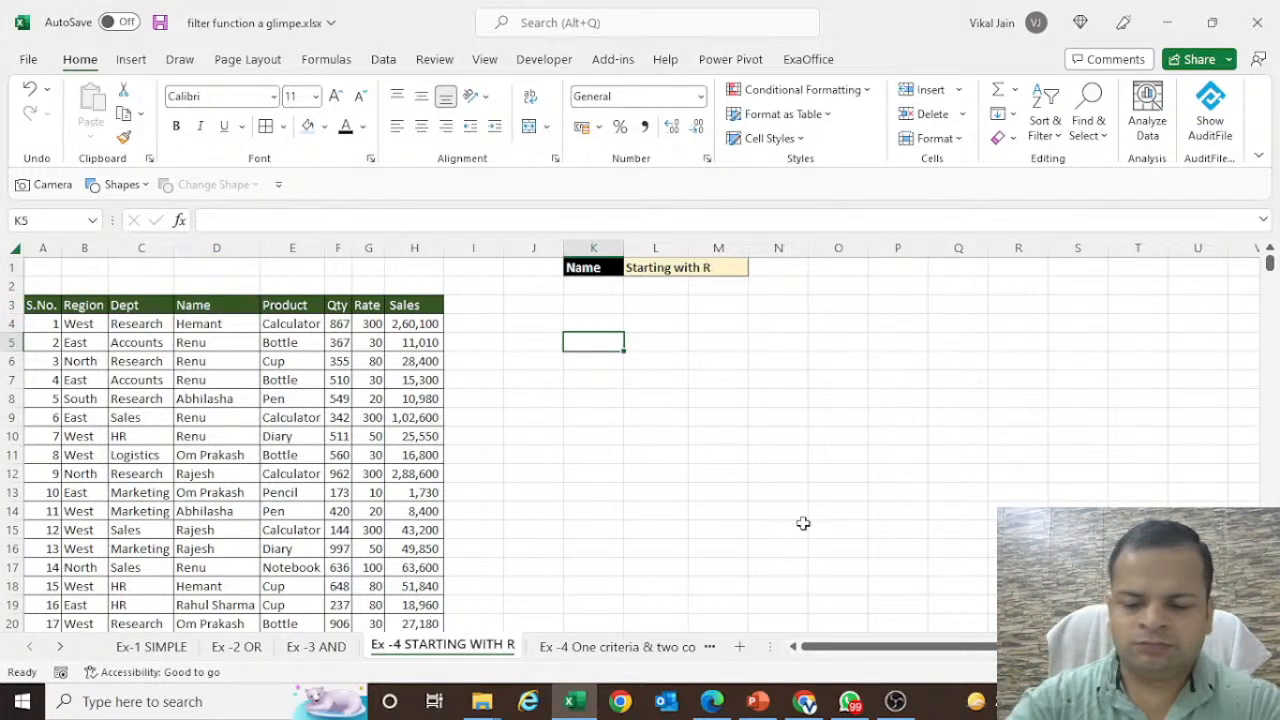
pyautogui.write('=')
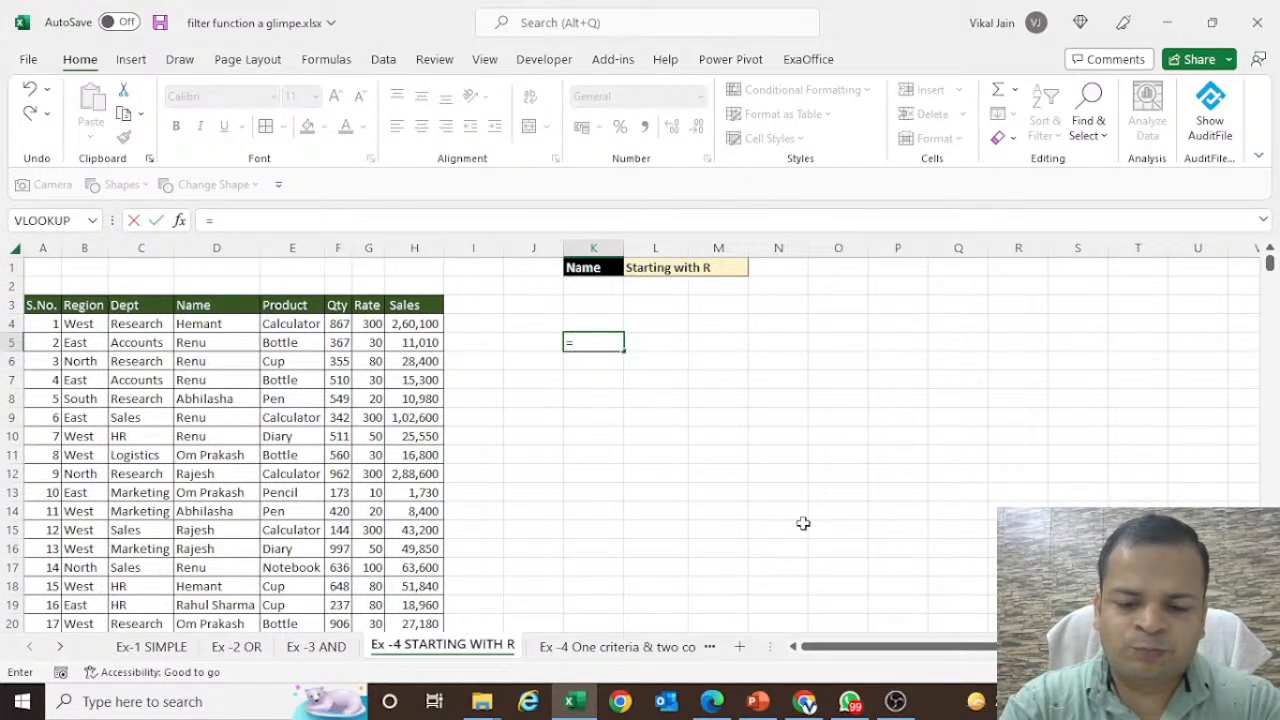
pyautogui.write('find')
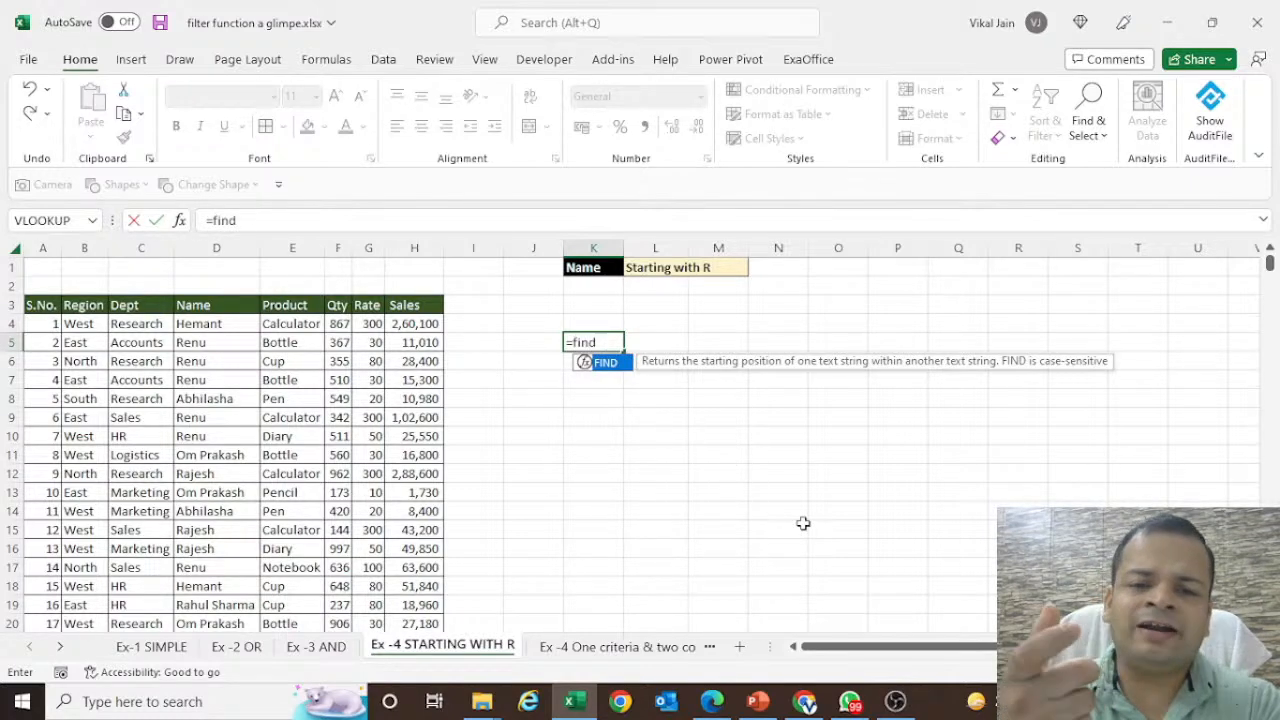
pyautogui.press('Tab')
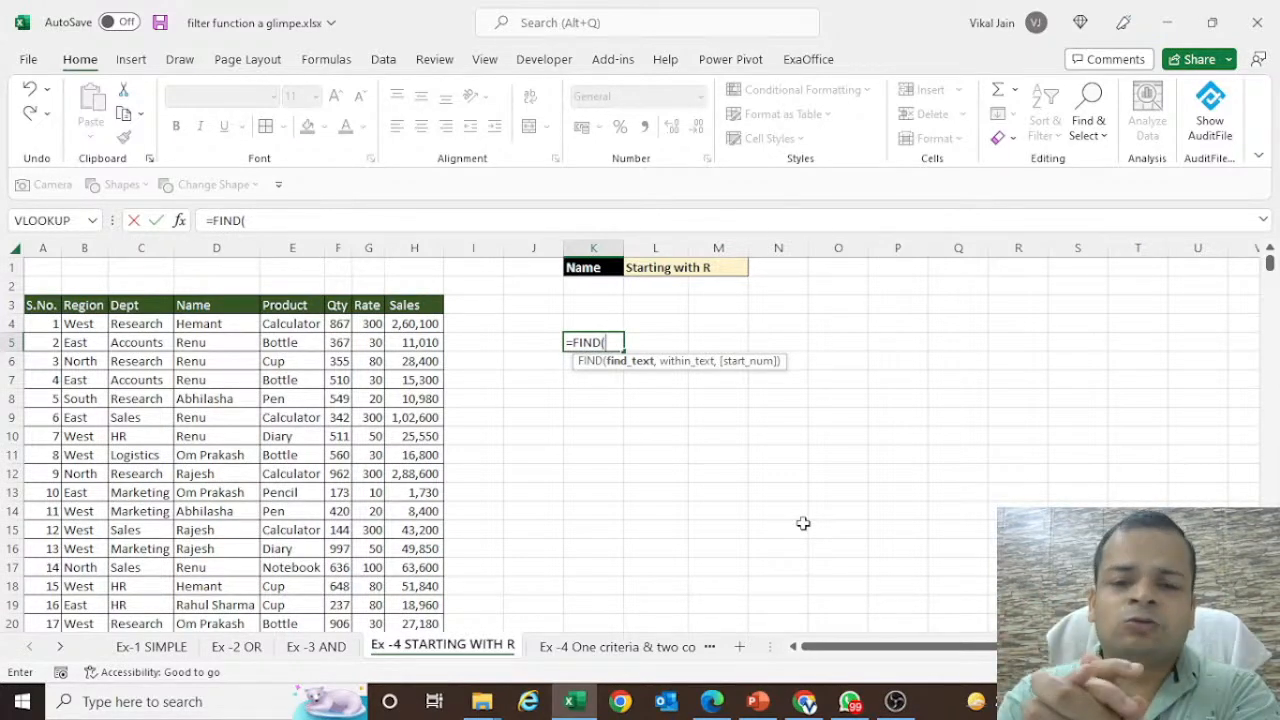
pyautogui.write('"R')
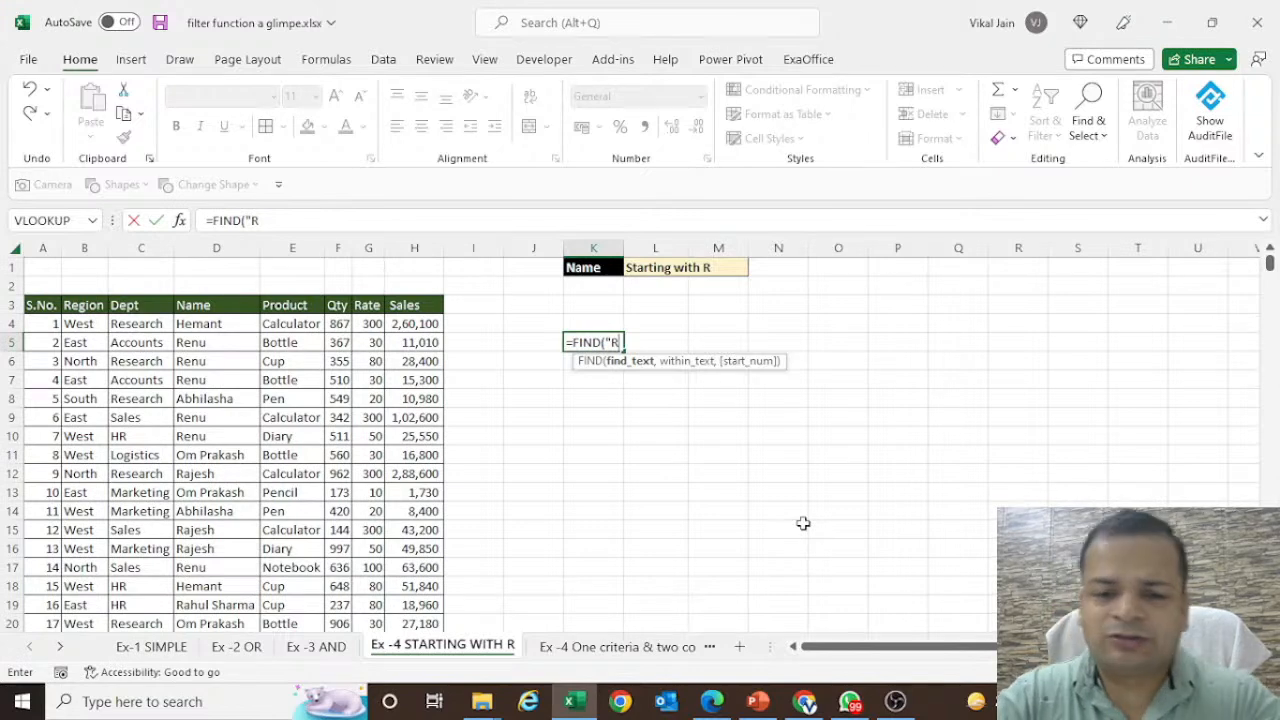
pyautogui.write(',')
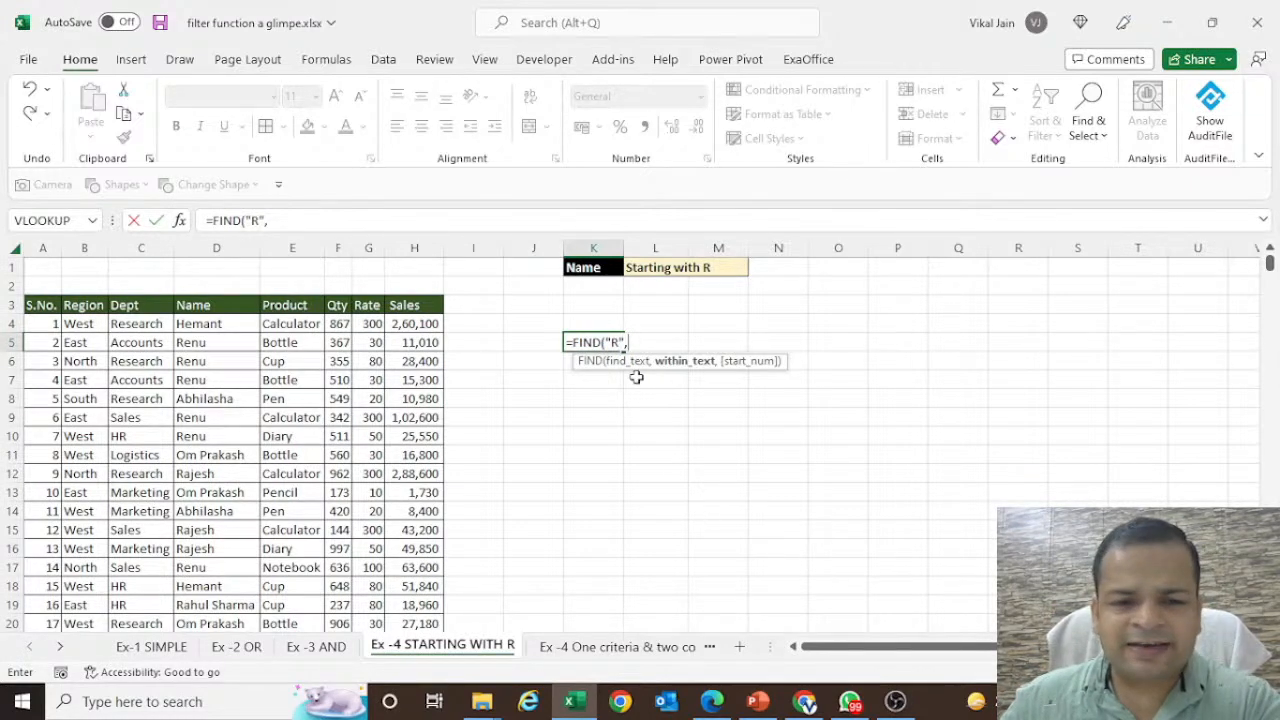
# - Use the absolute Name range $D$4:$D$1003 as within_text and 1 as start_num, and enter the FIND formula
pyautogui.click(222, 323)
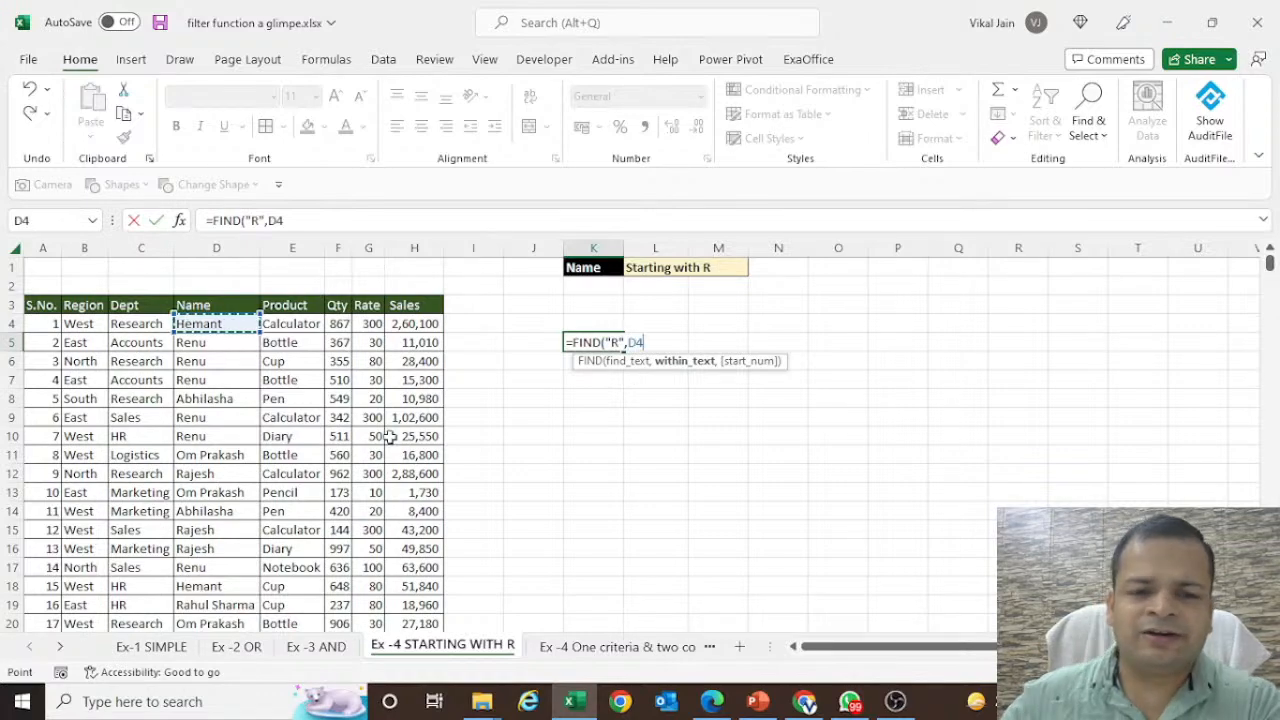
pyautogui.hotkey('ctrl', 'shift', 'Down')
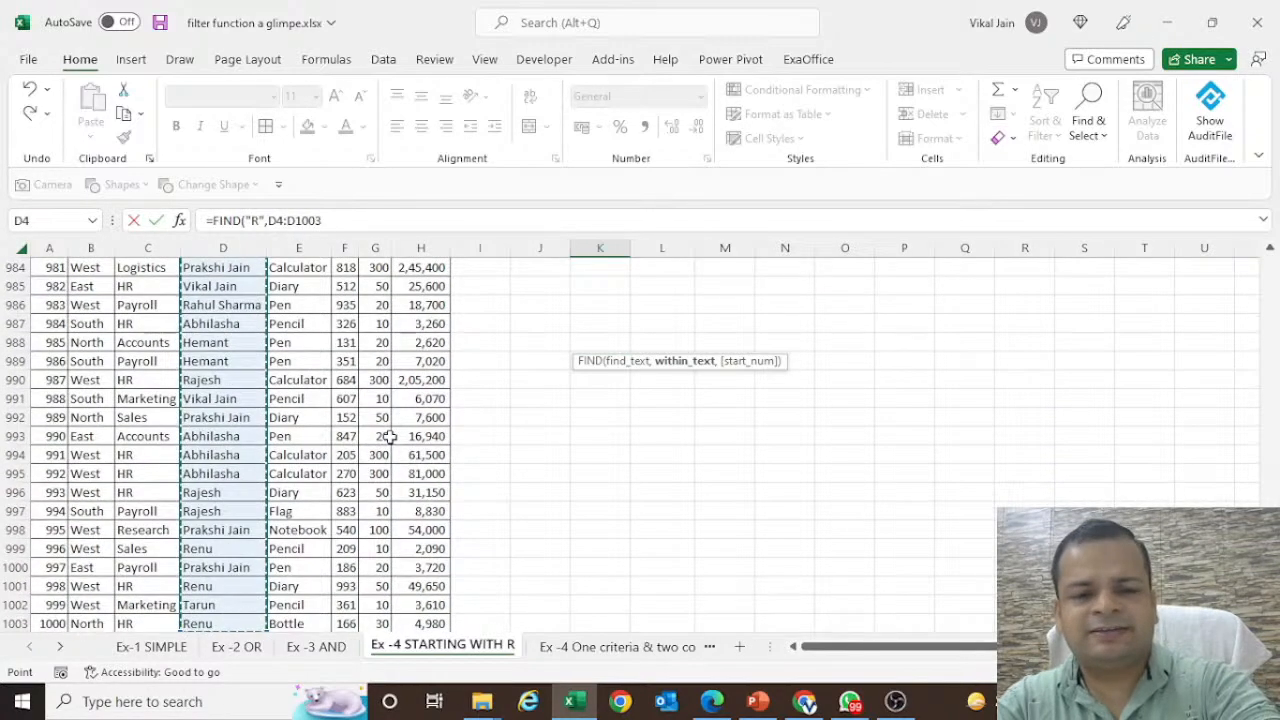
pyautogui.press('F4')
pyautogui.write(',1')
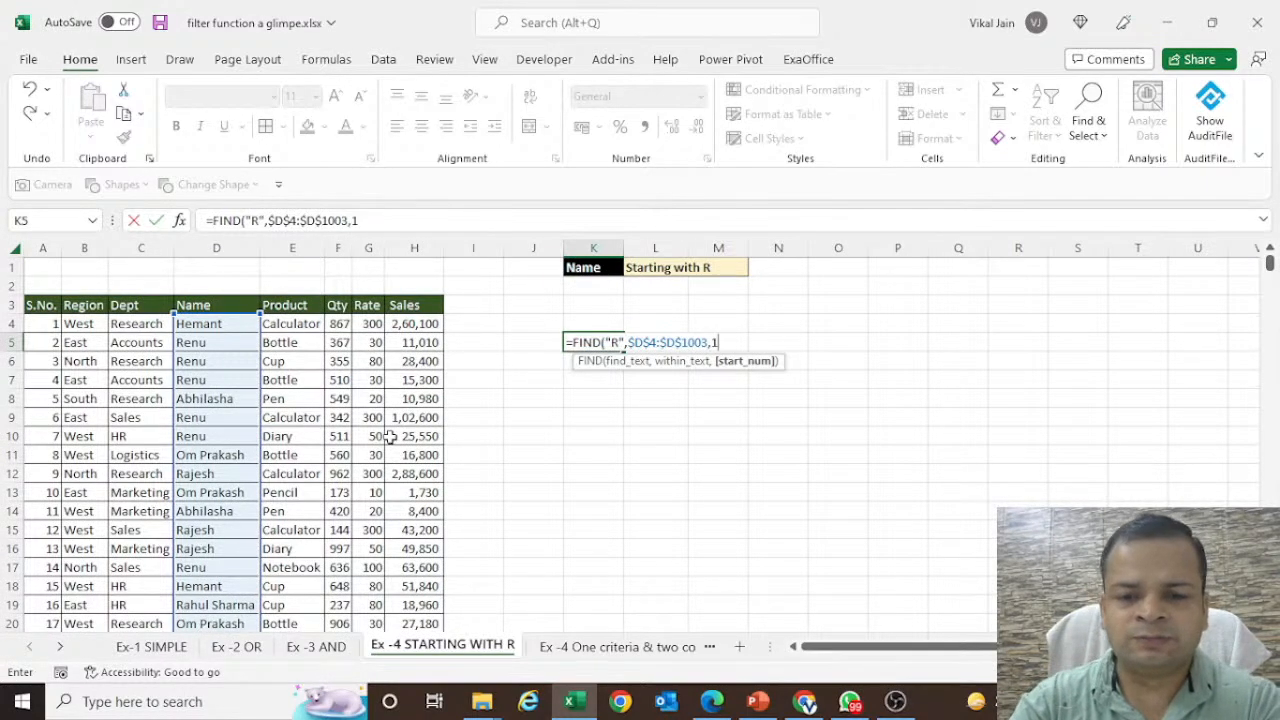
pyautogui.press('Return')
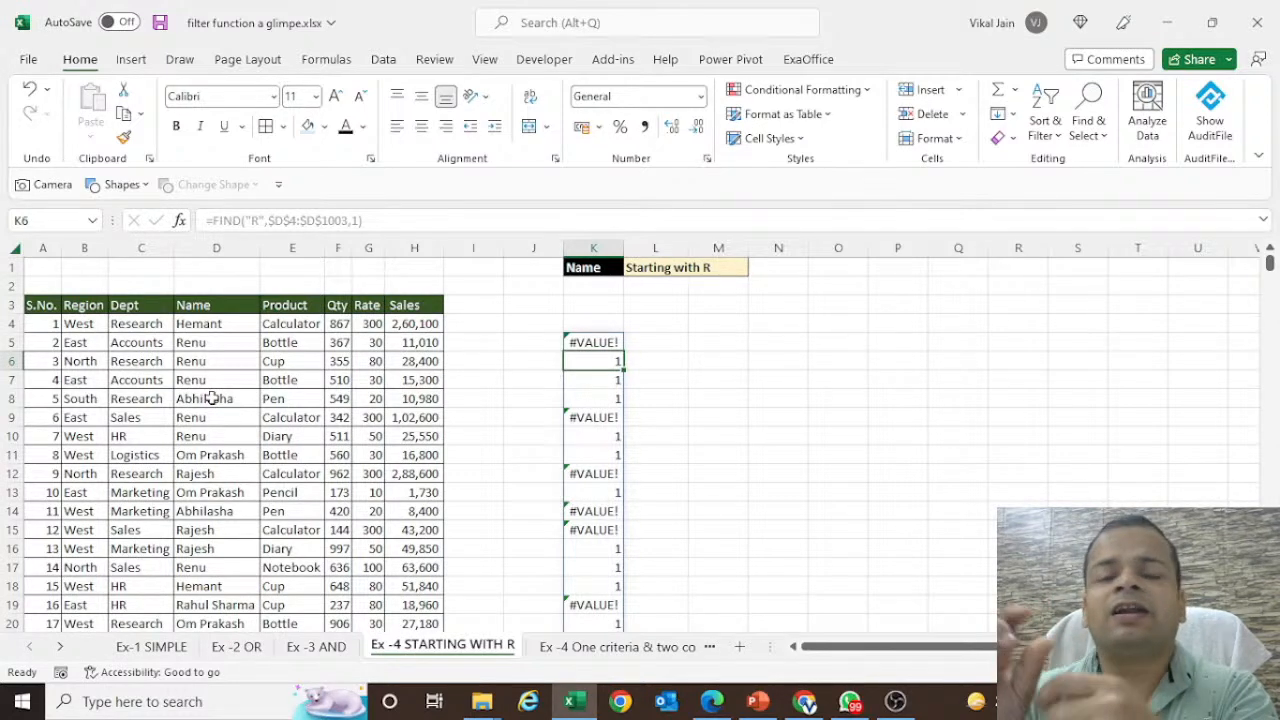
# - Wrap the FIND formula in K5 inside ISNUMBER and enter it
pyautogui.doubleClick(575, 344)
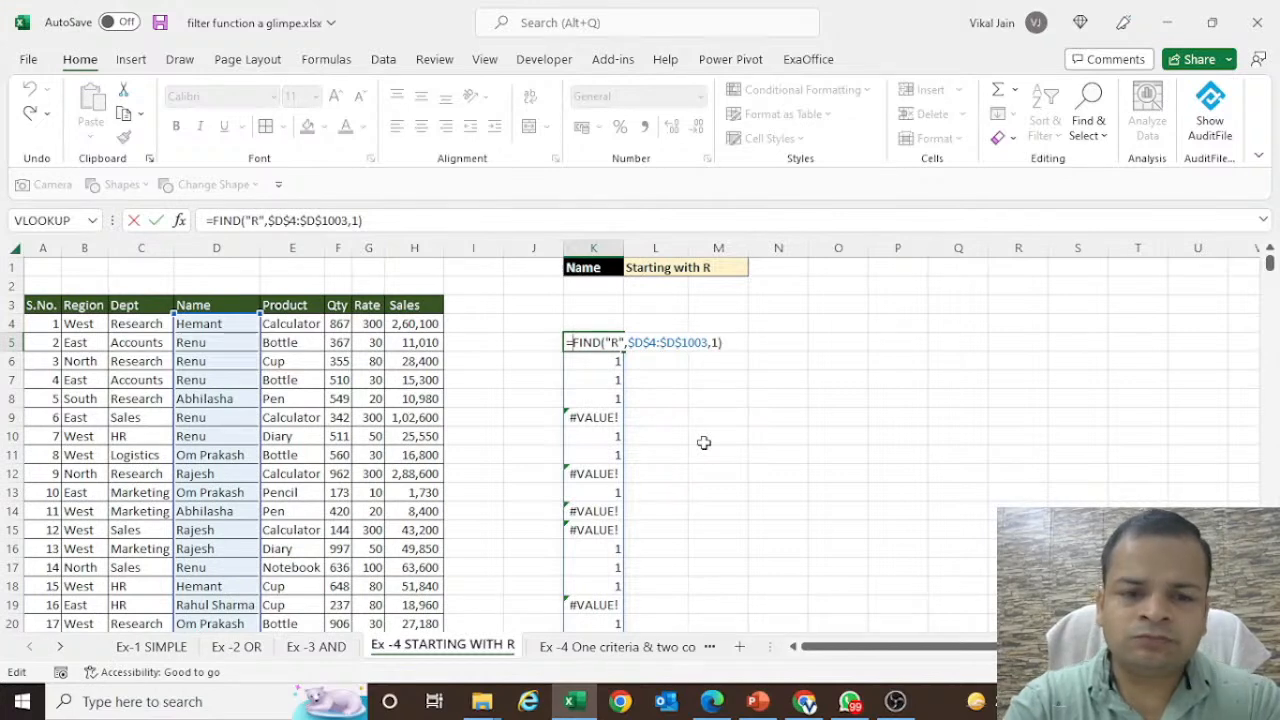
pyautogui.write('isn')
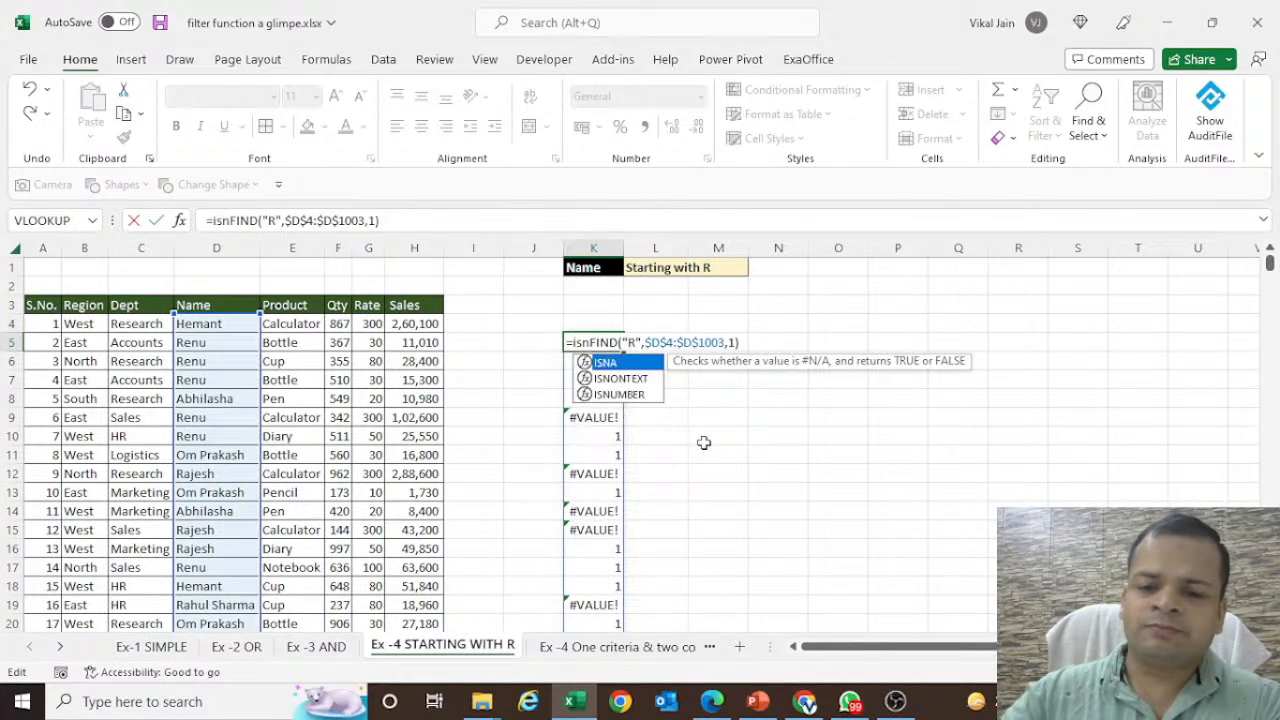
pyautogui.press('Down')
pyautogui.press('Down')
pyautogui.press('Tab')
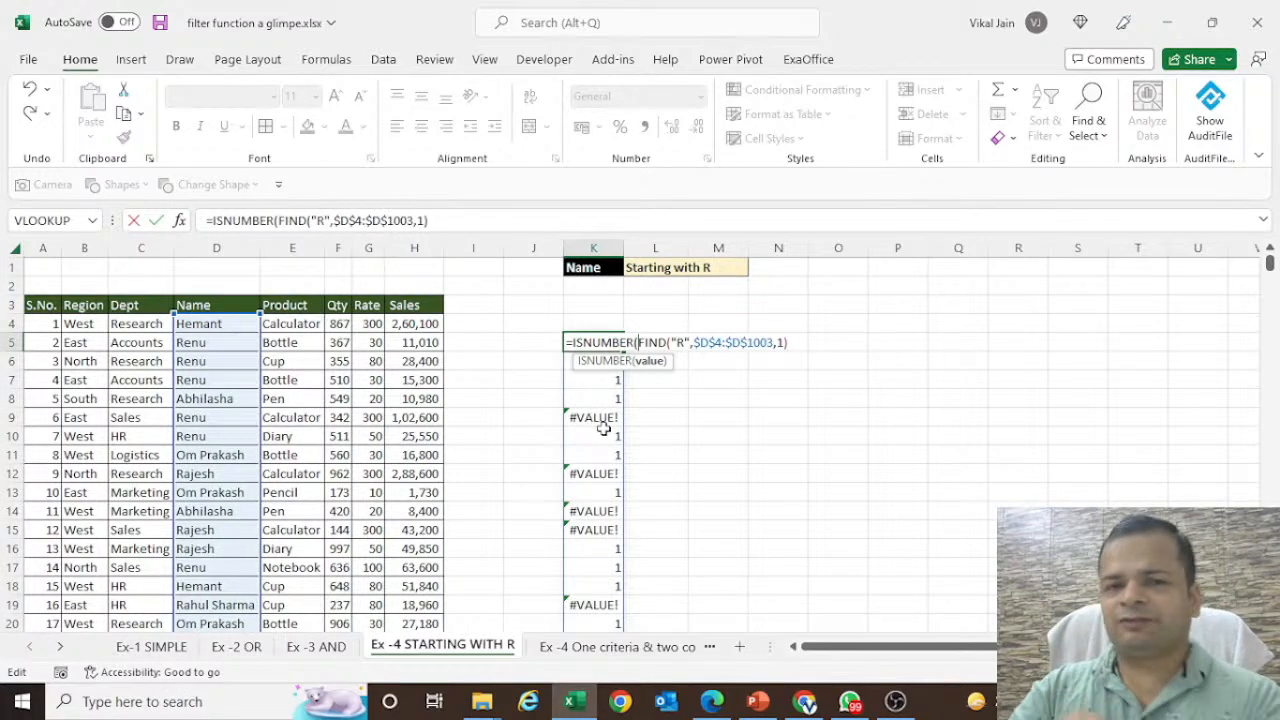
pyautogui.click(796, 338)
pyautogui.write(')')
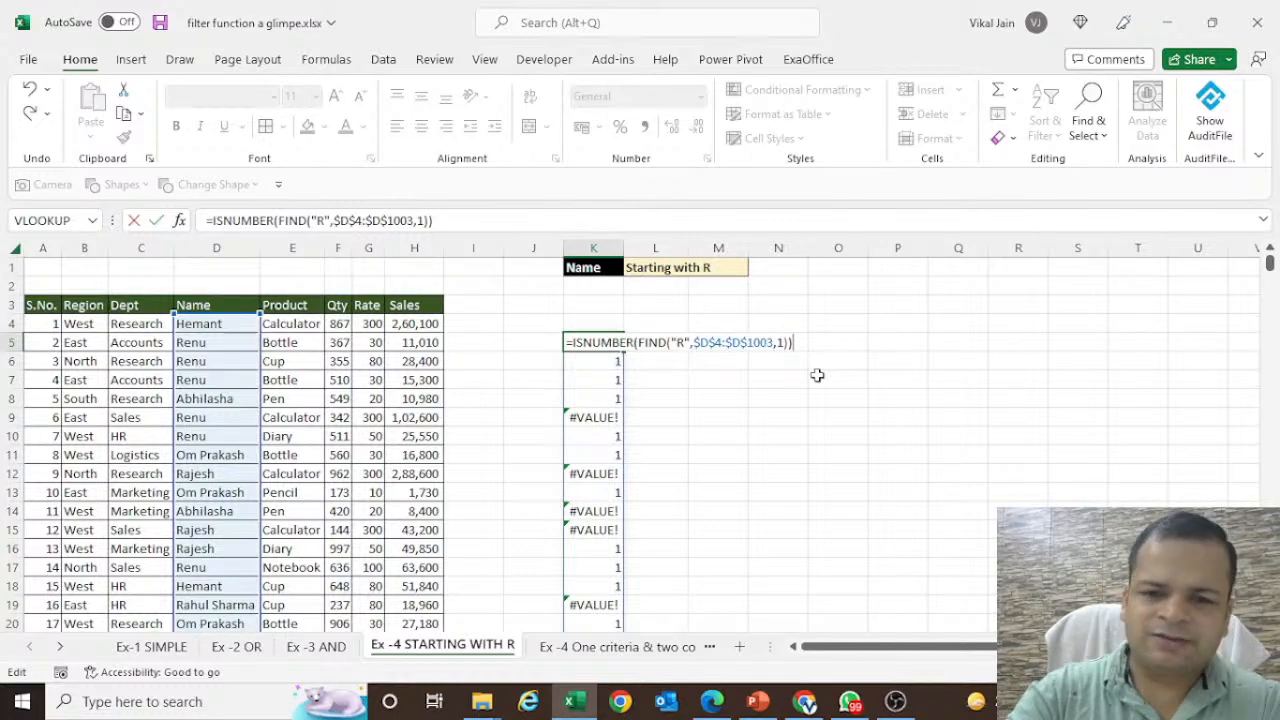
pyautogui.hotkey('ctrl', 'Return')
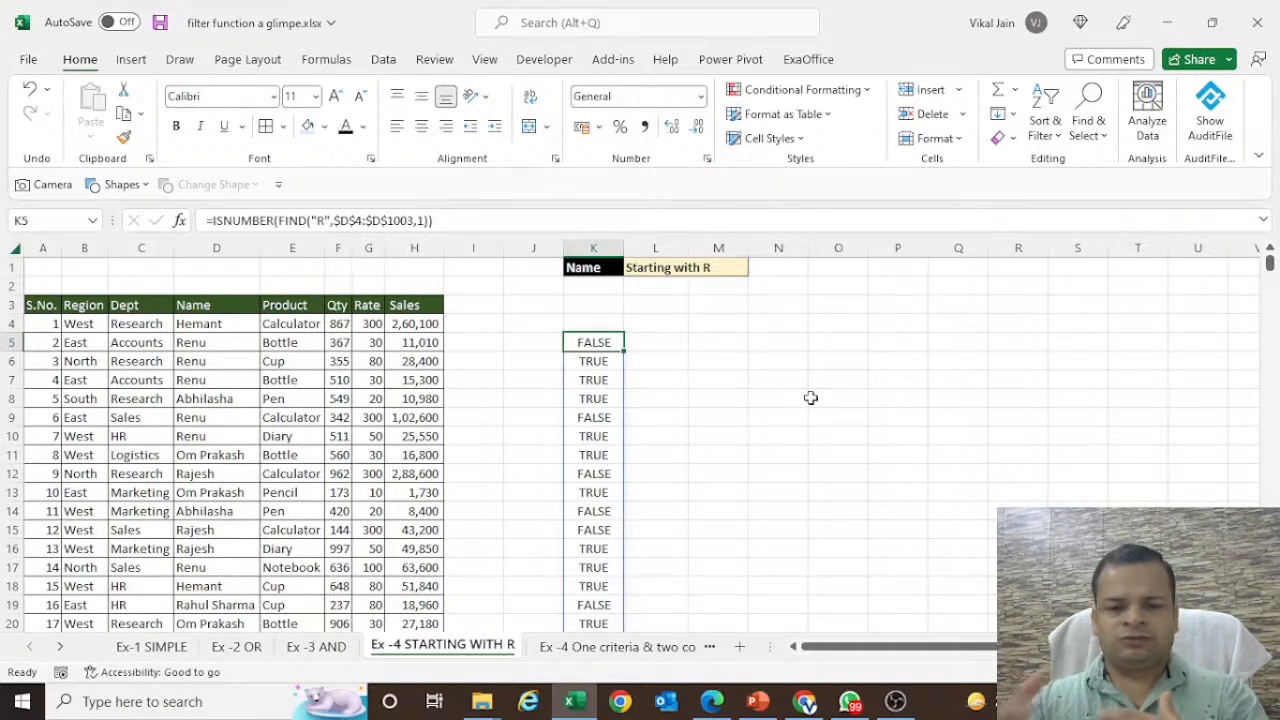
# - Check the Ex -3 AND sheet's example, return, and wrap the K5 formula in FILTER with the absolute range $A$4:$H$1003 as array
pyautogui.click(318, 647)
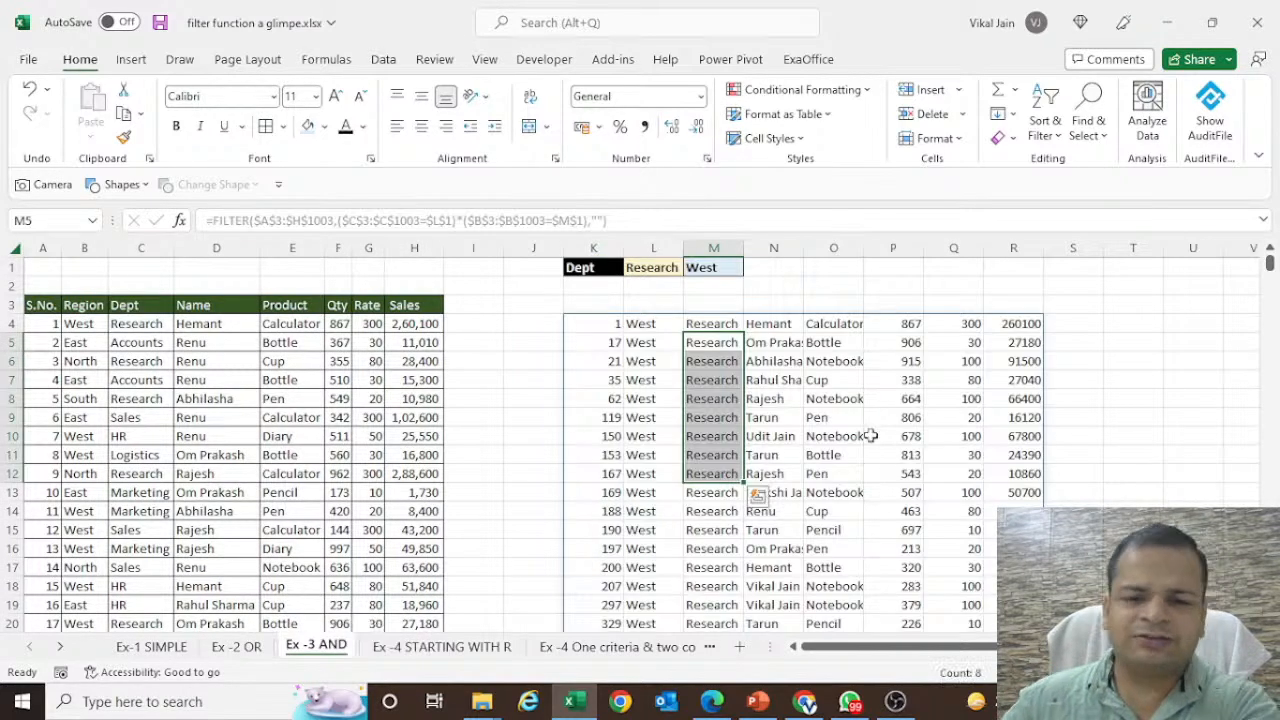
pyautogui.click(442, 647)
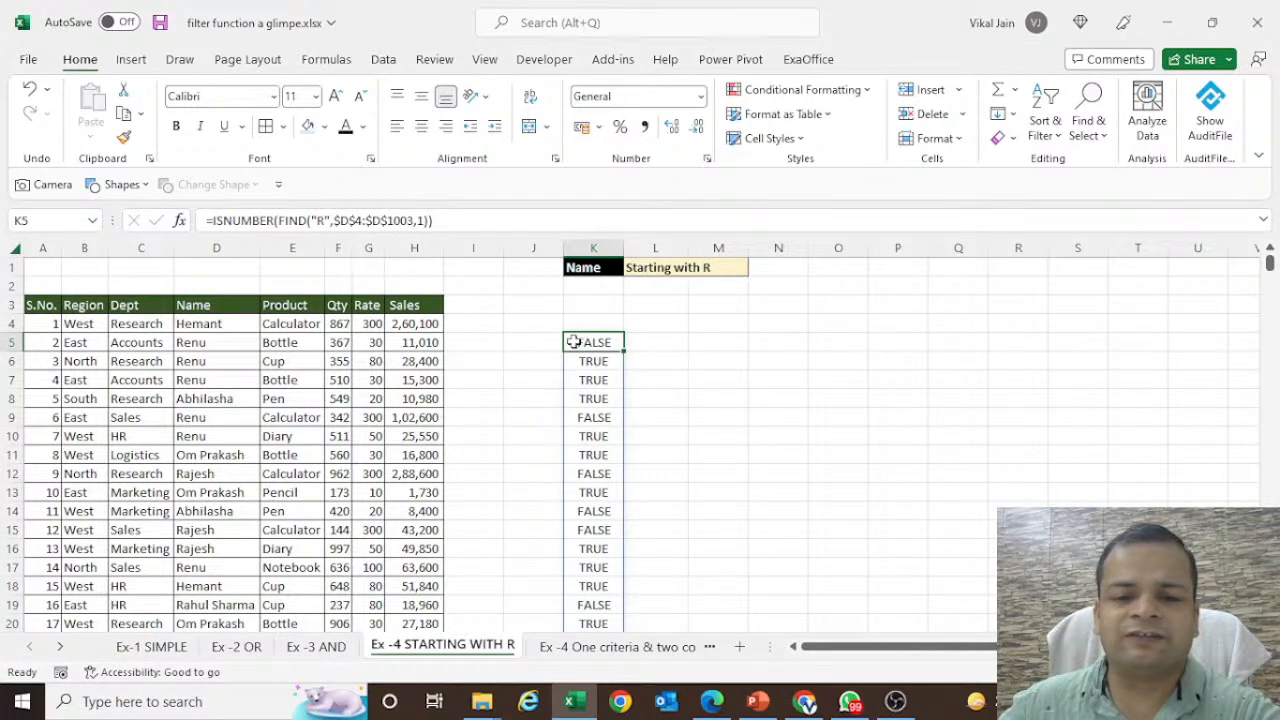
pyautogui.press('Left')
pyautogui.press('Left')
pyautogui.doubleClick(567, 342)
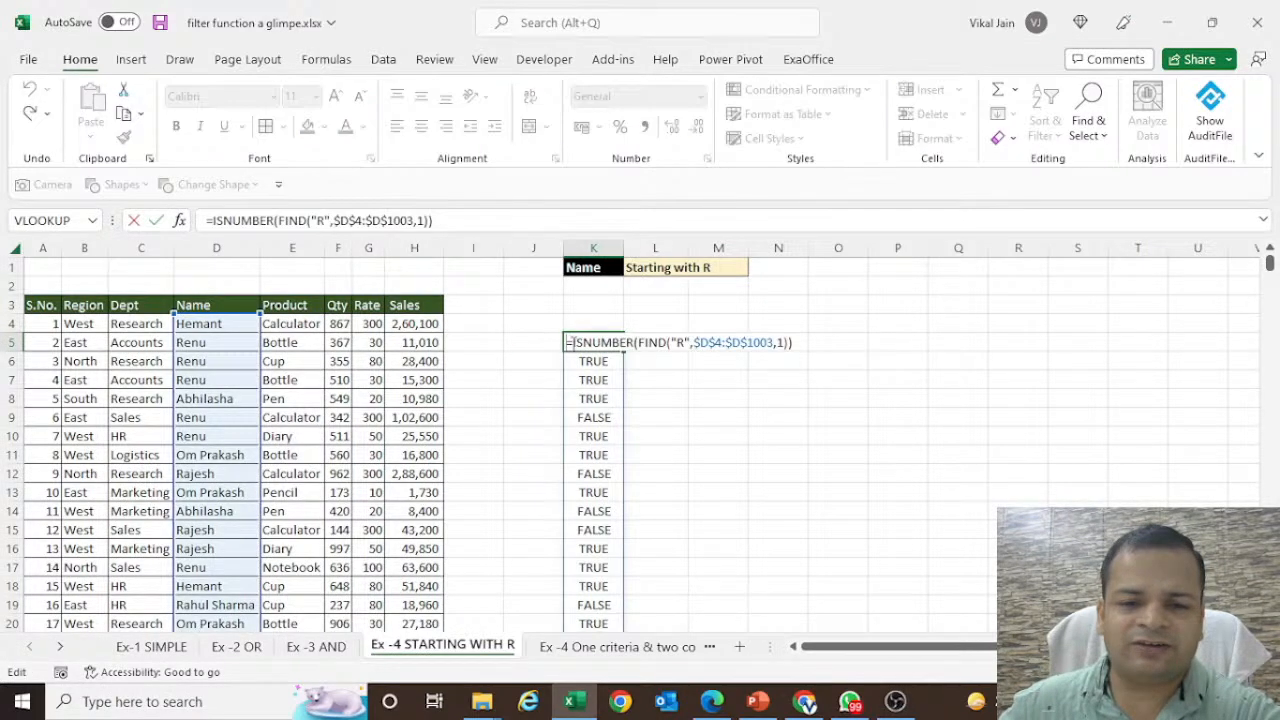
pyautogui.write('FILTER(')
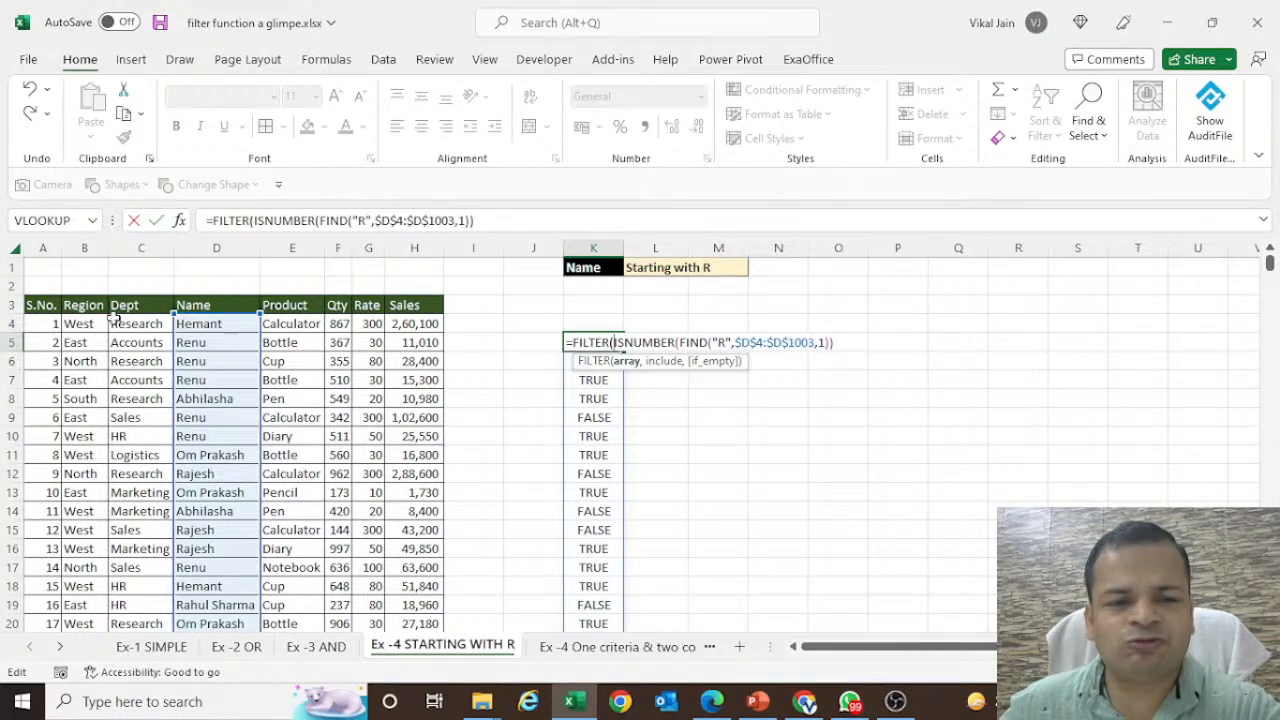
pyautogui.click(55, 326)
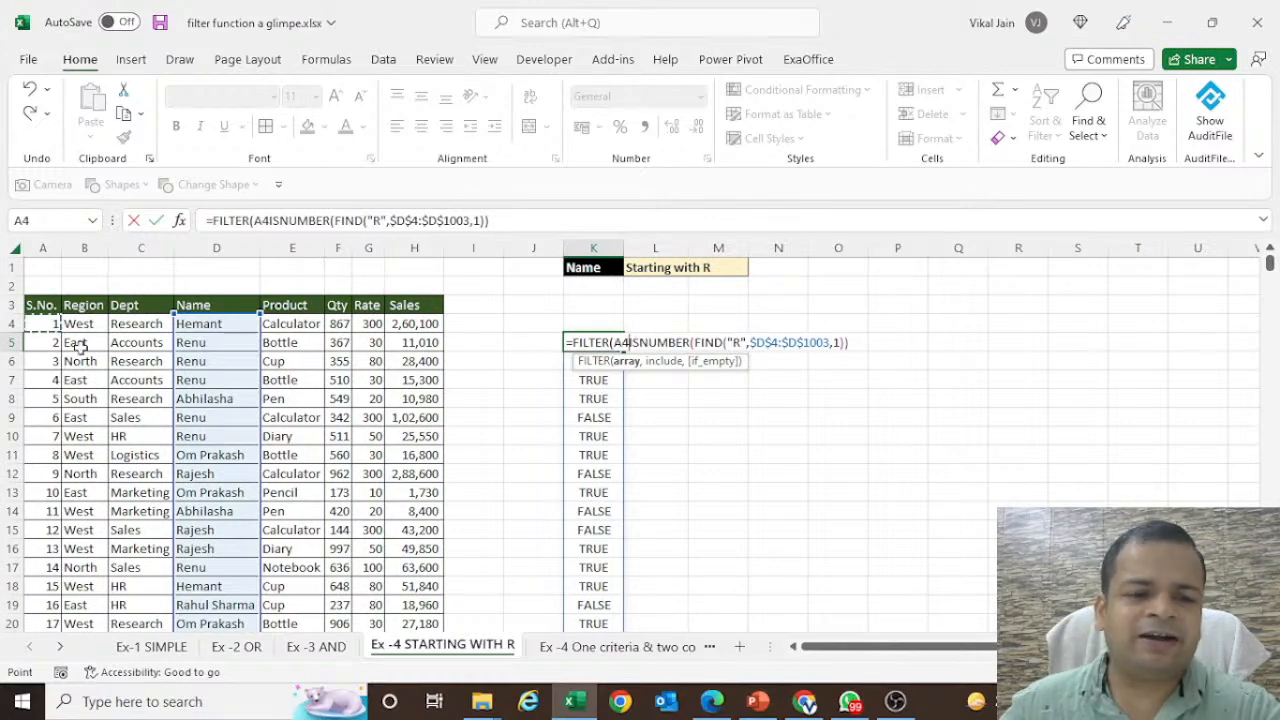
pyautogui.hotkey('ctrl', 'shift', 'Right')
pyautogui.hotkey('ctrl', 'shift', 'Down')
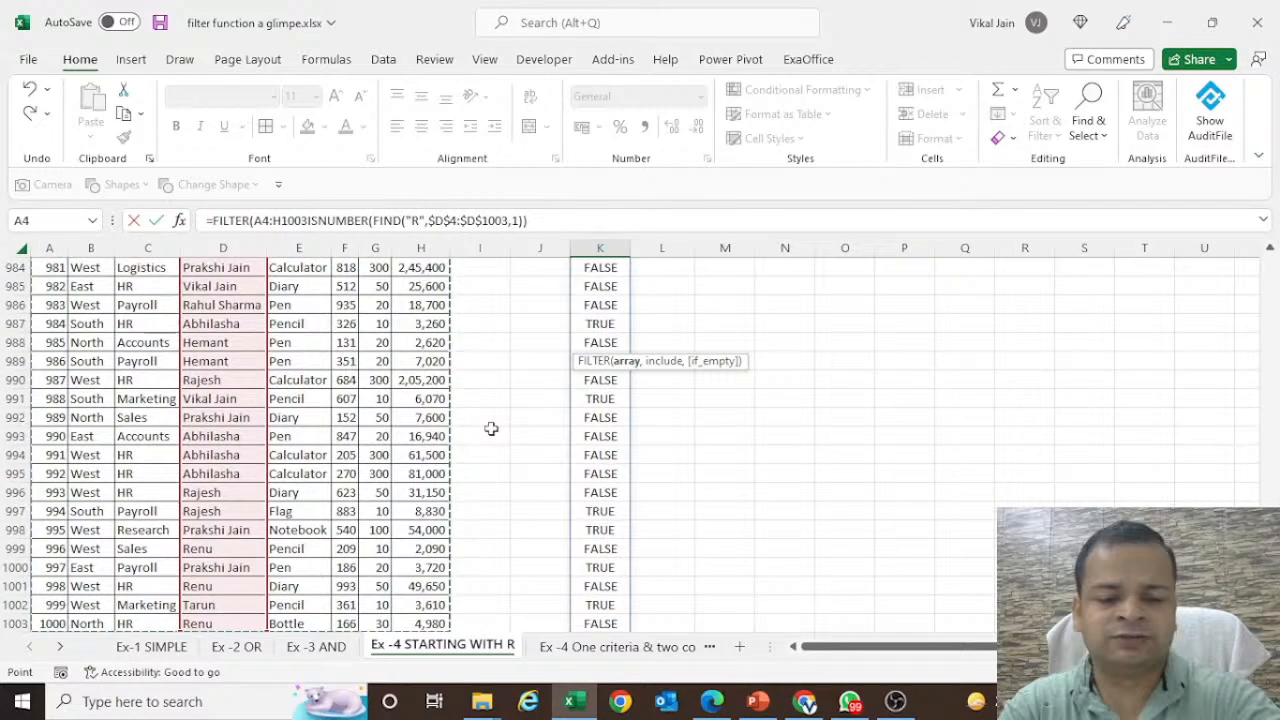
pyautogui.press('F4')
pyautogui.write(',')
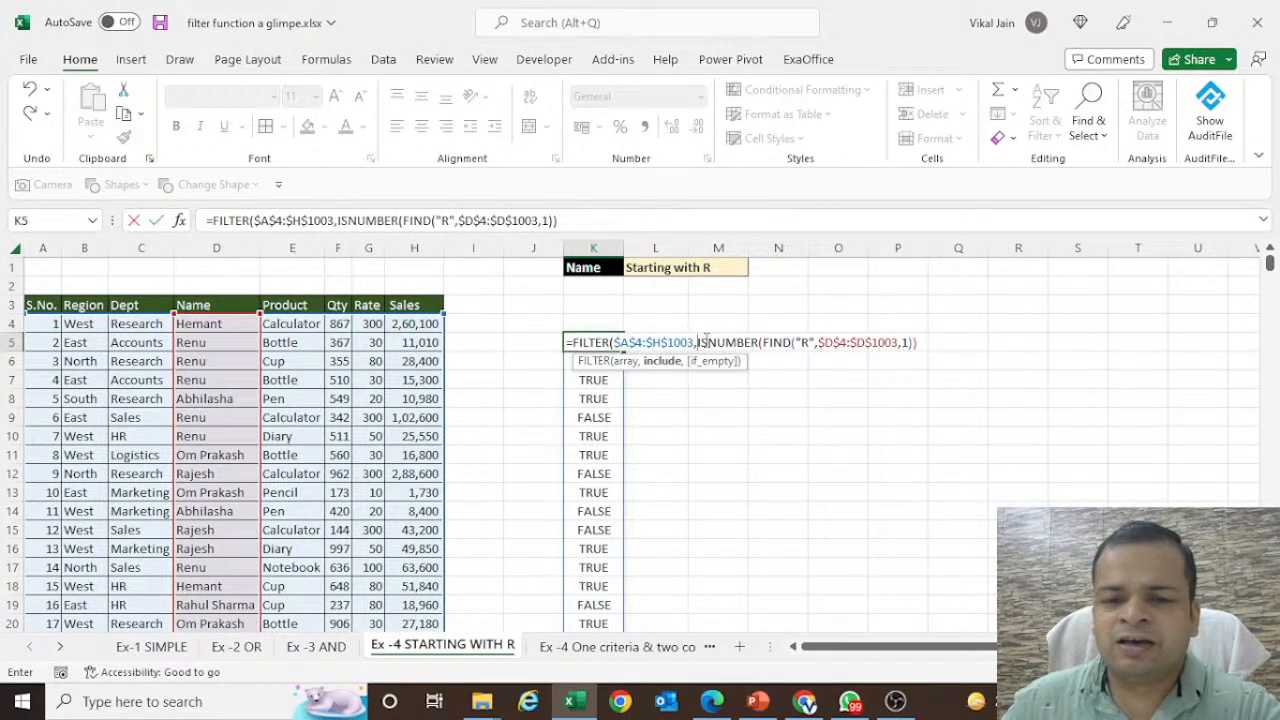
# - Complete the FILTER formula in K5 with "" as the if_empty value, enter it, and review the names in the filtered rows
pyautogui.click(918, 343)
pyautogui.write(',"")')
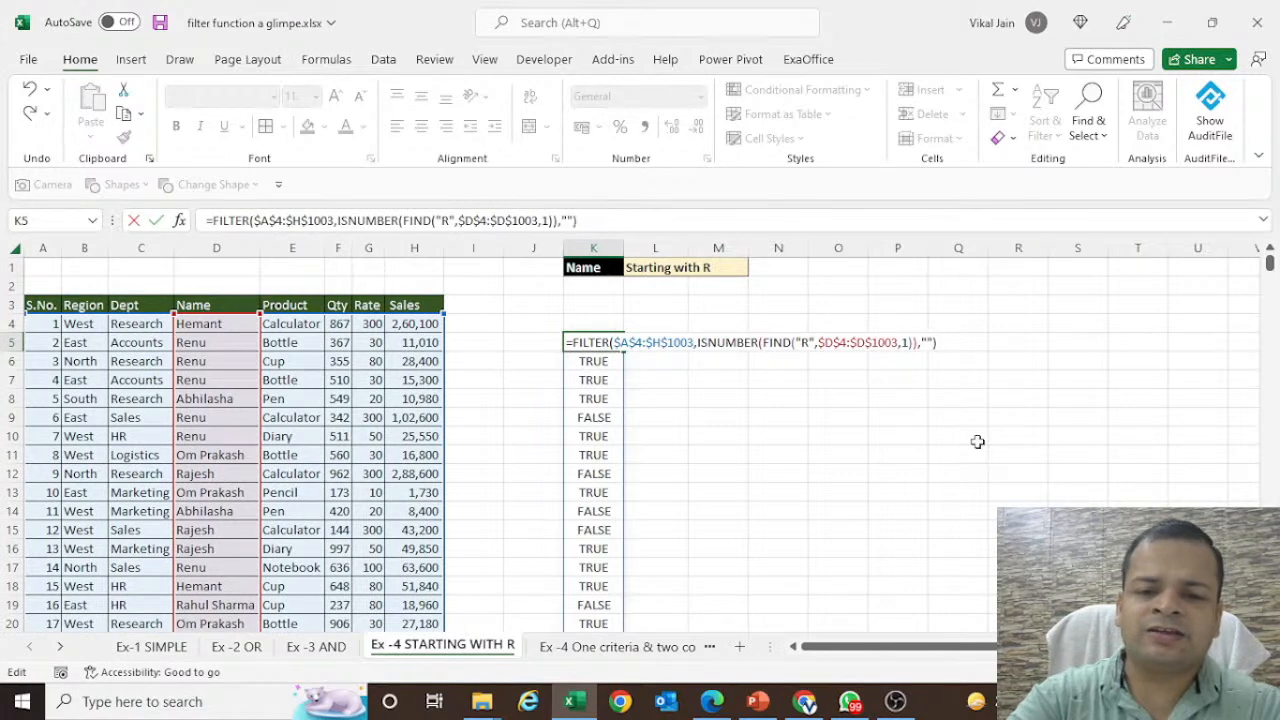
pyautogui.press('Return')
pyautogui.press('Up')
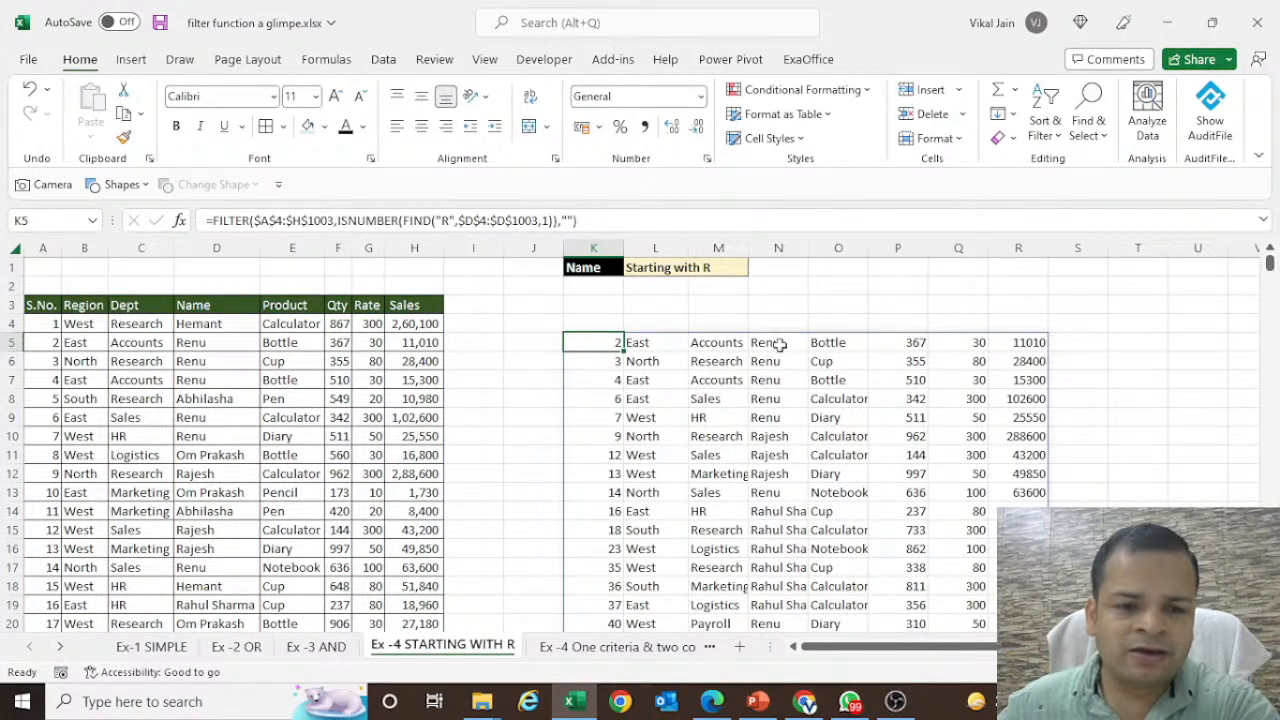
pyautogui.moveTo(778, 343); pyautogui.dragTo(775, 492)
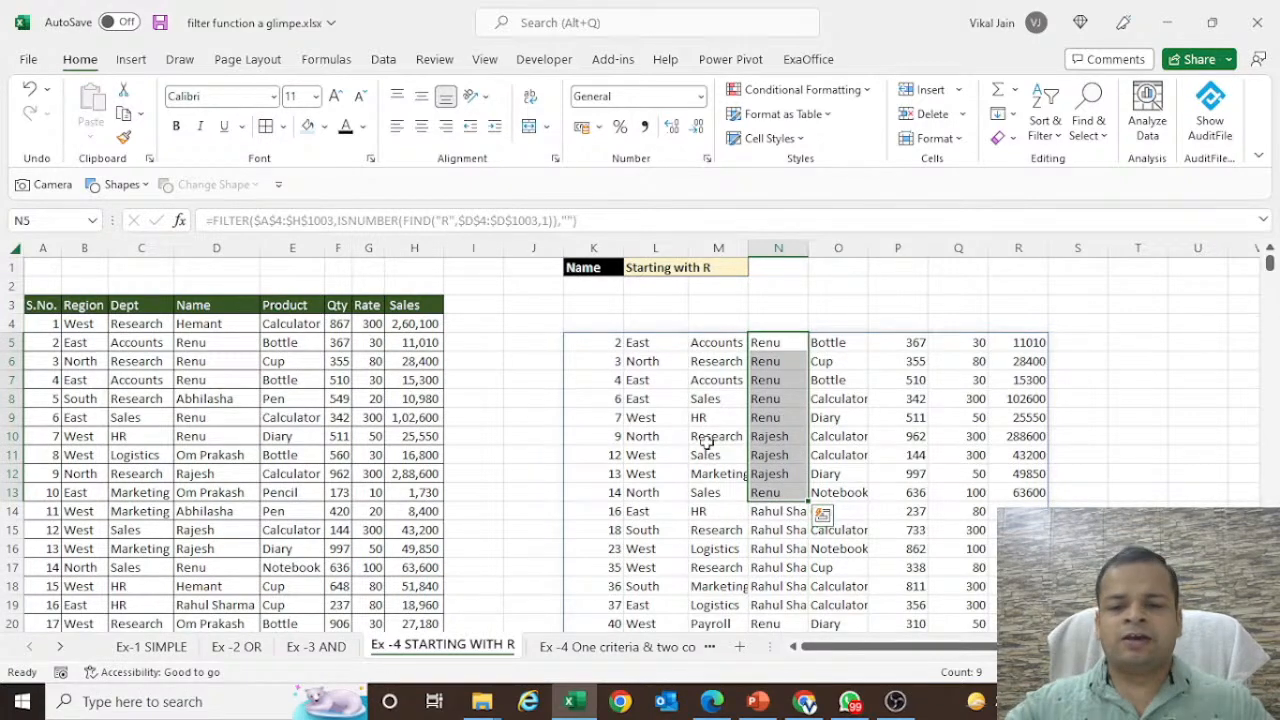
pyautogui.scroll(-7, 708, 440)
pyautogui.scroll(-7, 705, 445)
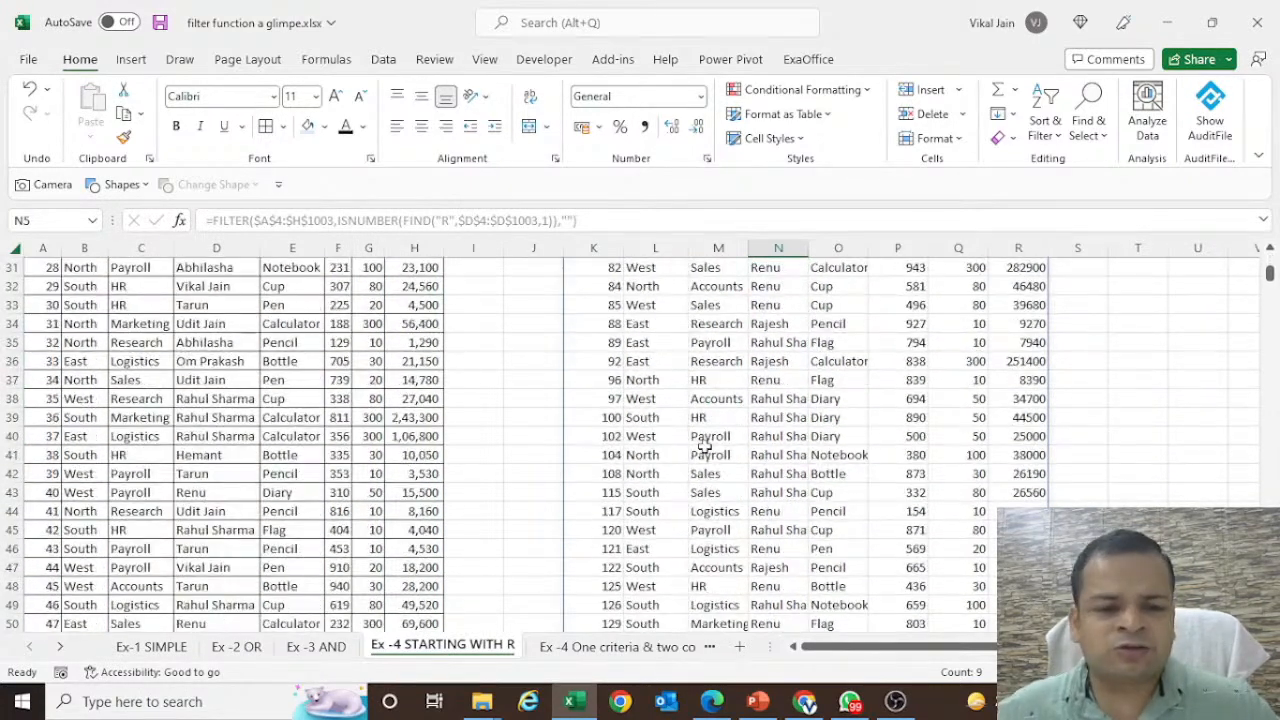
pyautogui.scroll(14, 705, 448)
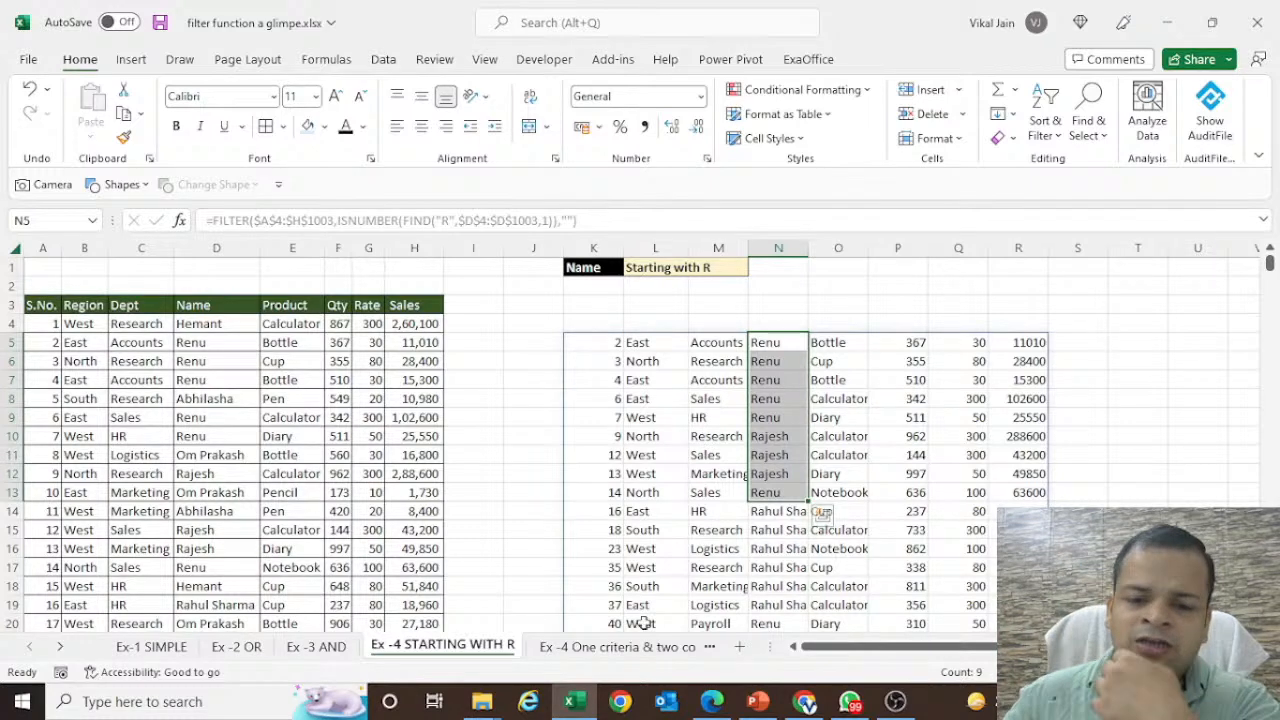
# - Rename the sheet "Ex -4 One criteria & two col" to "Ex -5 One criteria & two col"
pyautogui.click(626, 657)
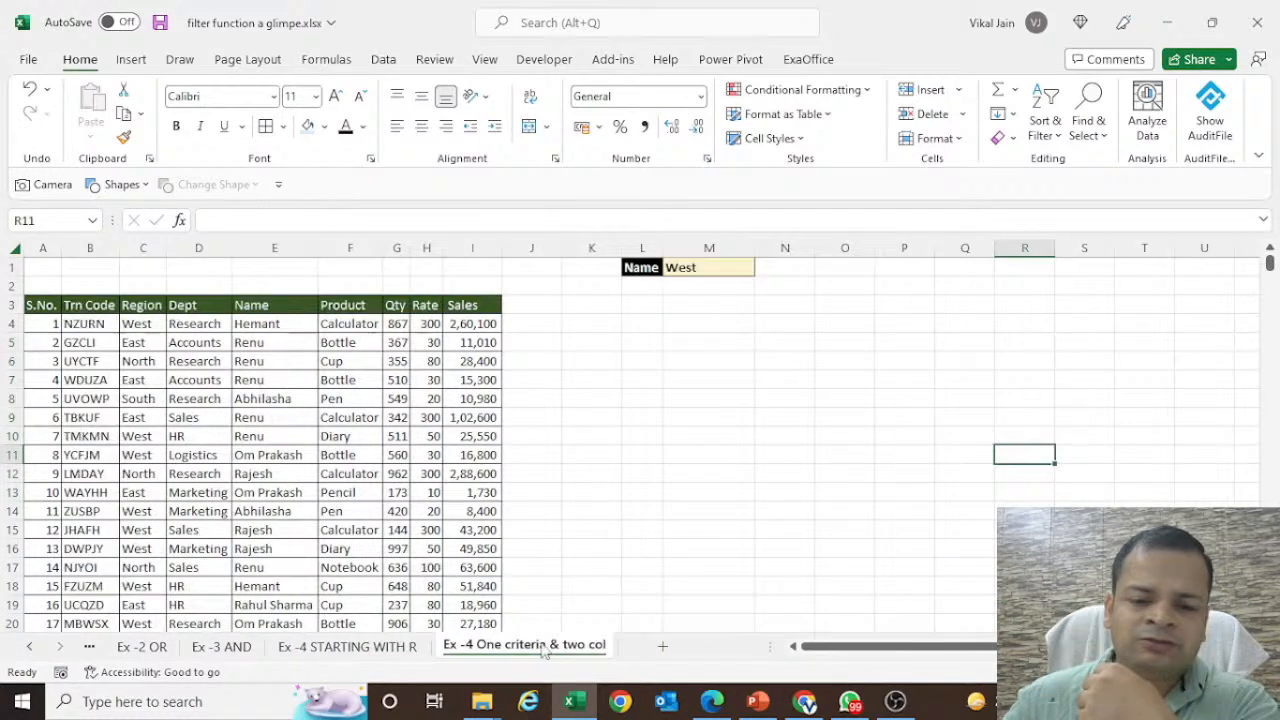
pyautogui.rightClick(530, 650)
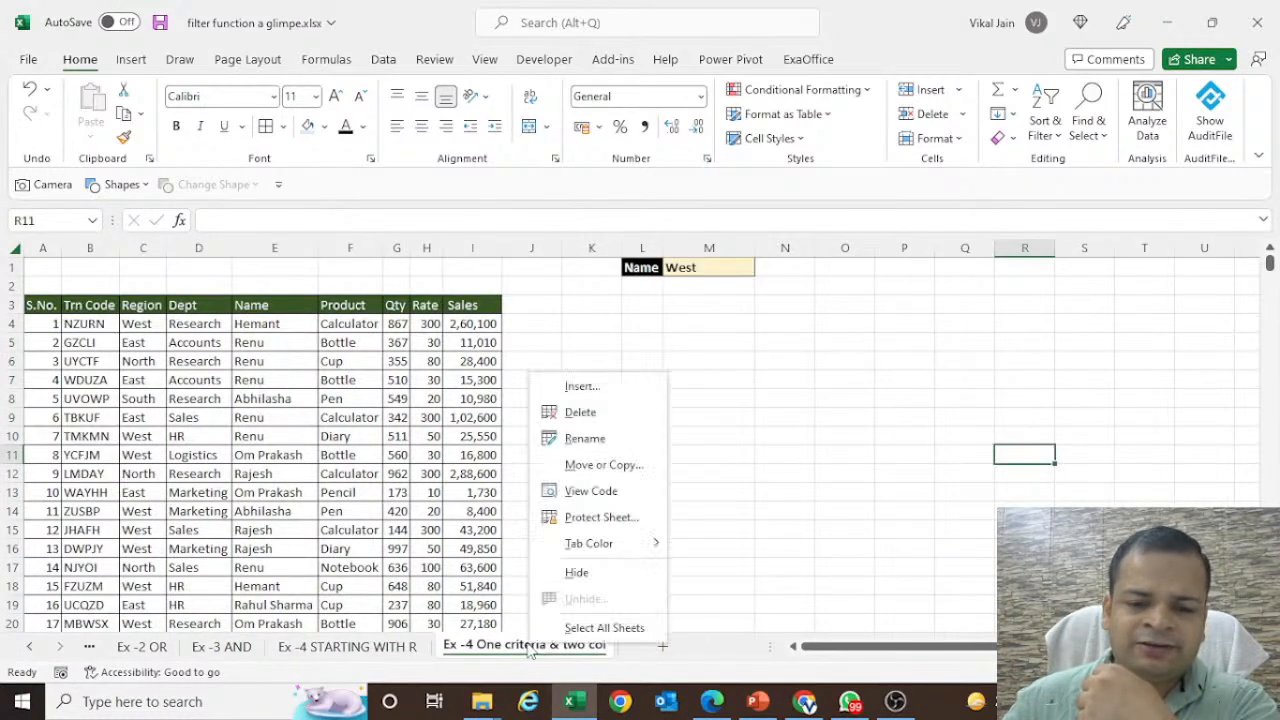
pyautogui.click(585, 438)
pyautogui.click(477, 648)
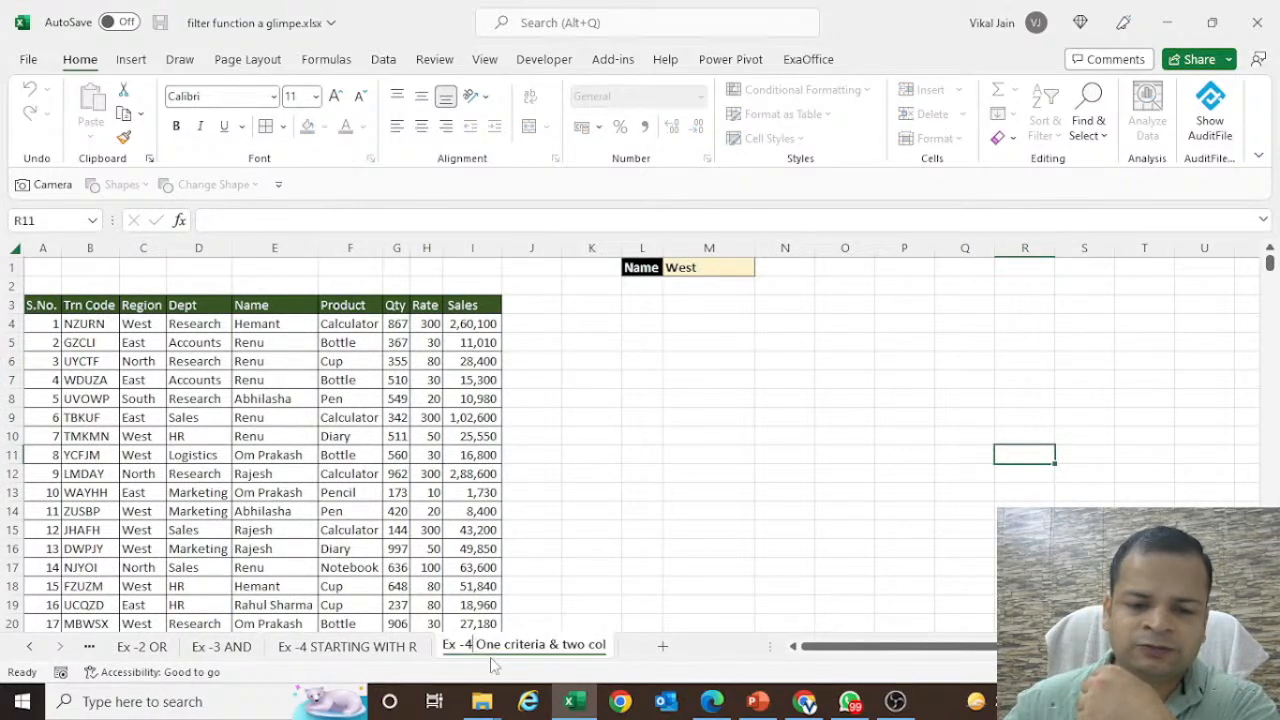
pyautogui.press('BackSpace')
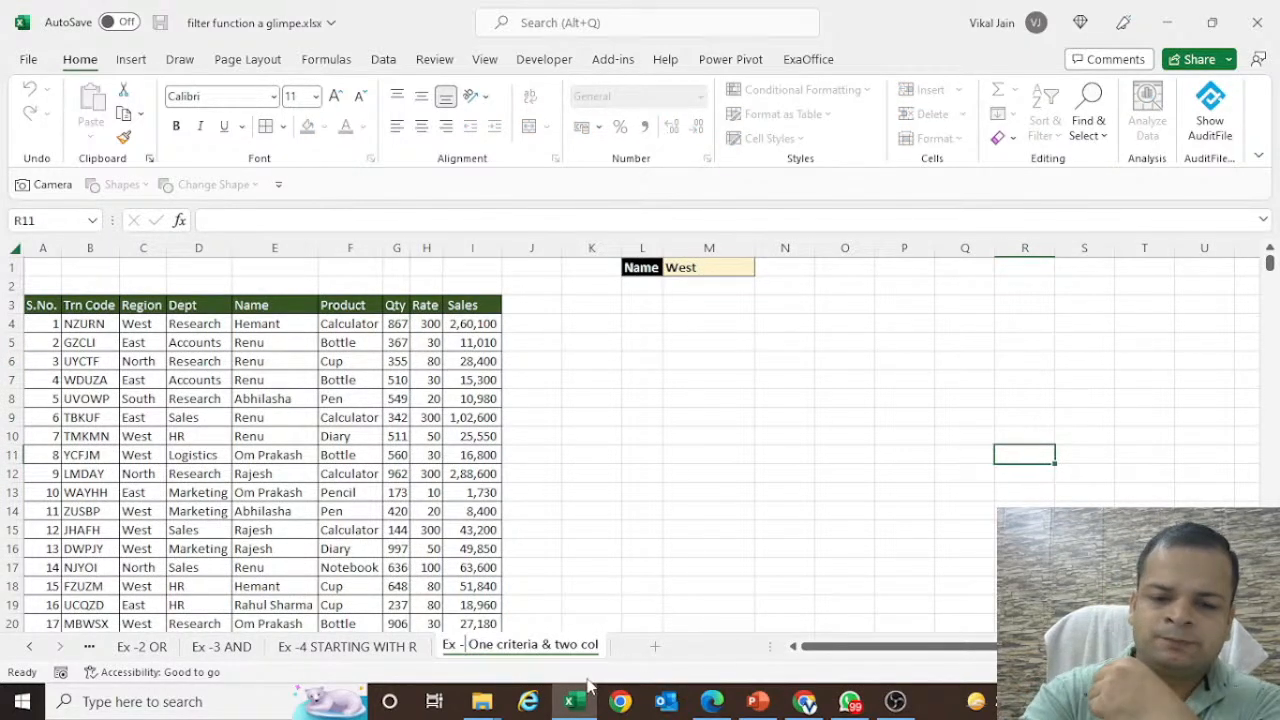
pyautogui.write('5')
pyautogui.press('Return')
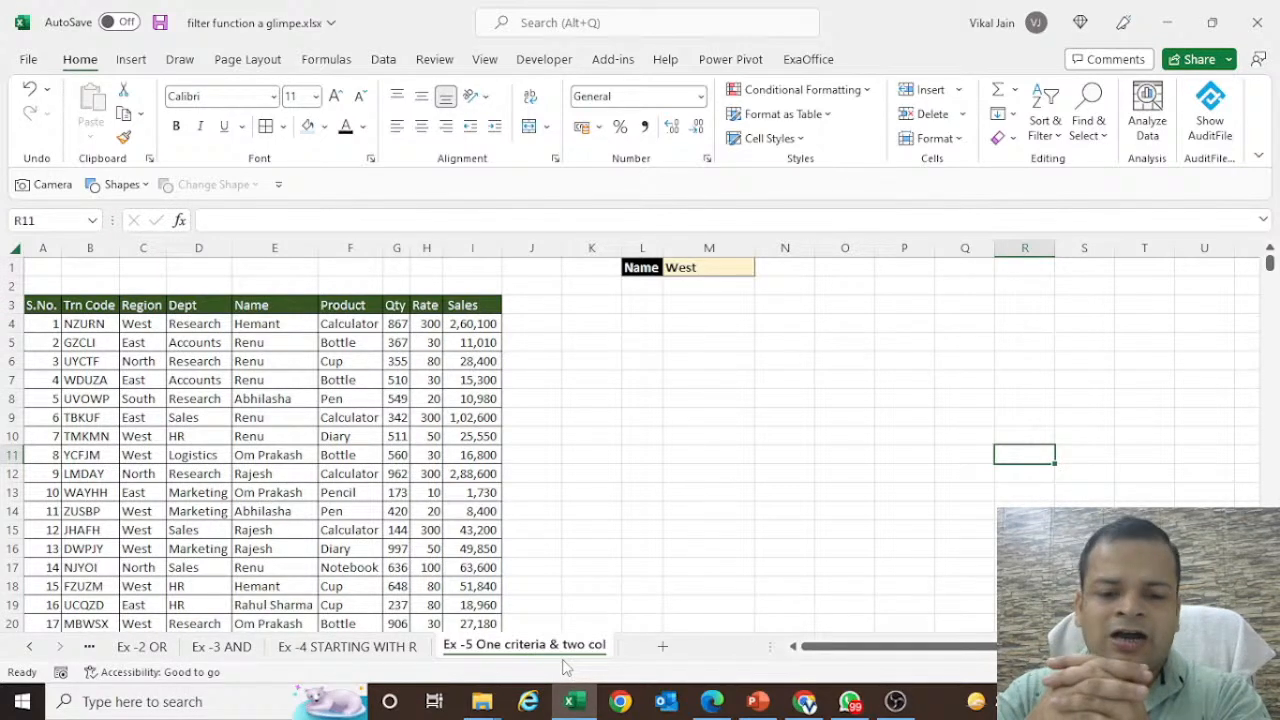
# - Examine the West criterion in M1 and the table's Trn Code and Sales columns
pyautogui.click(704, 267)
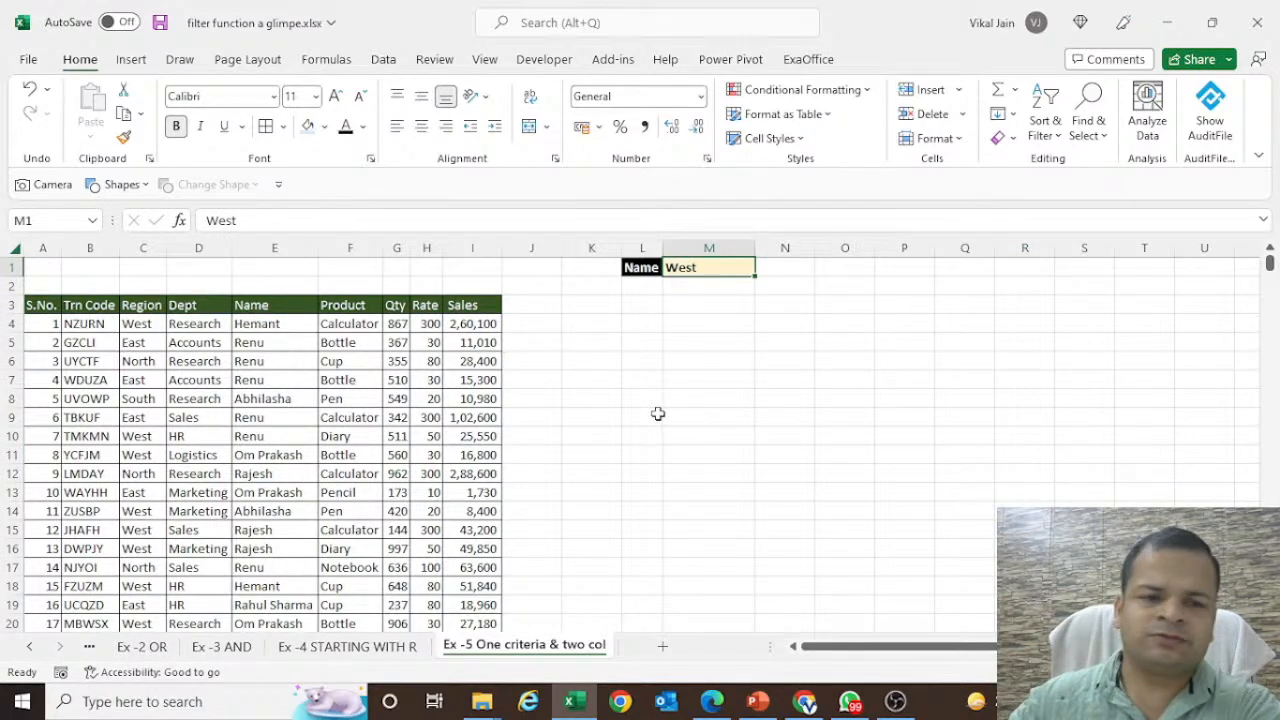
pyautogui.moveTo(97, 305); pyautogui.dragTo(91, 487)
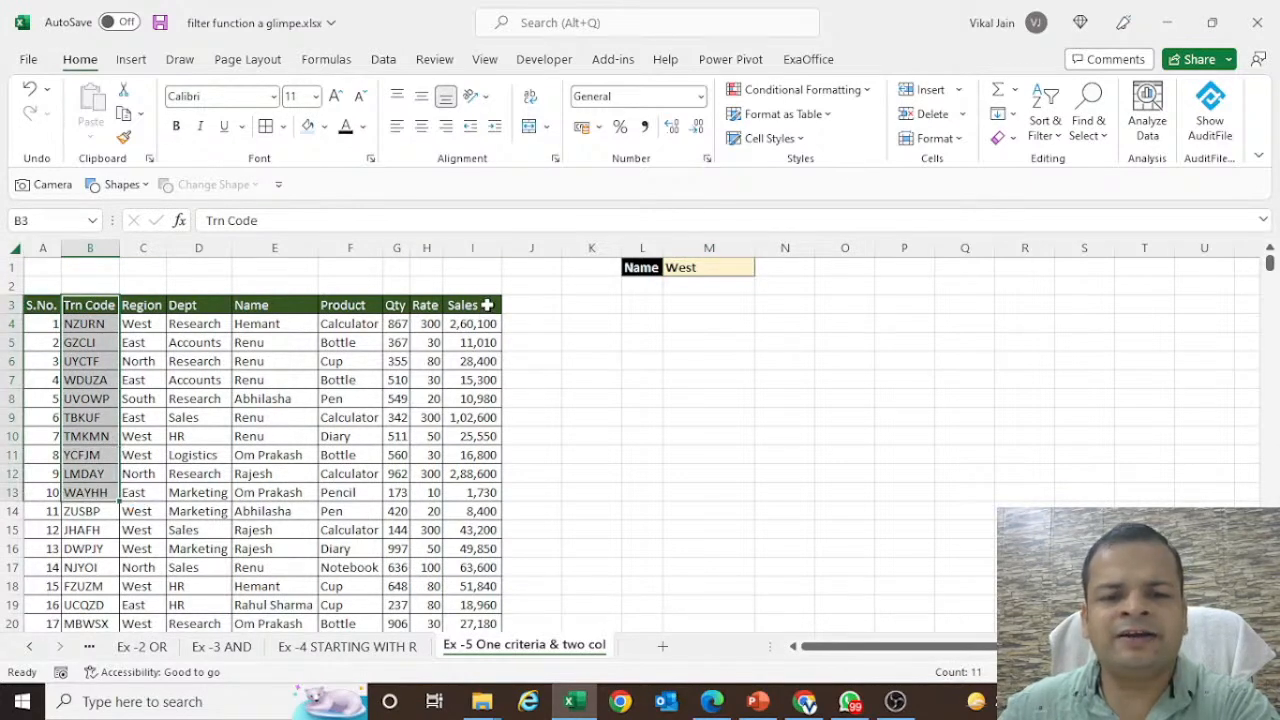
pyautogui.moveTo(485, 305); pyautogui.dragTo(470, 511)
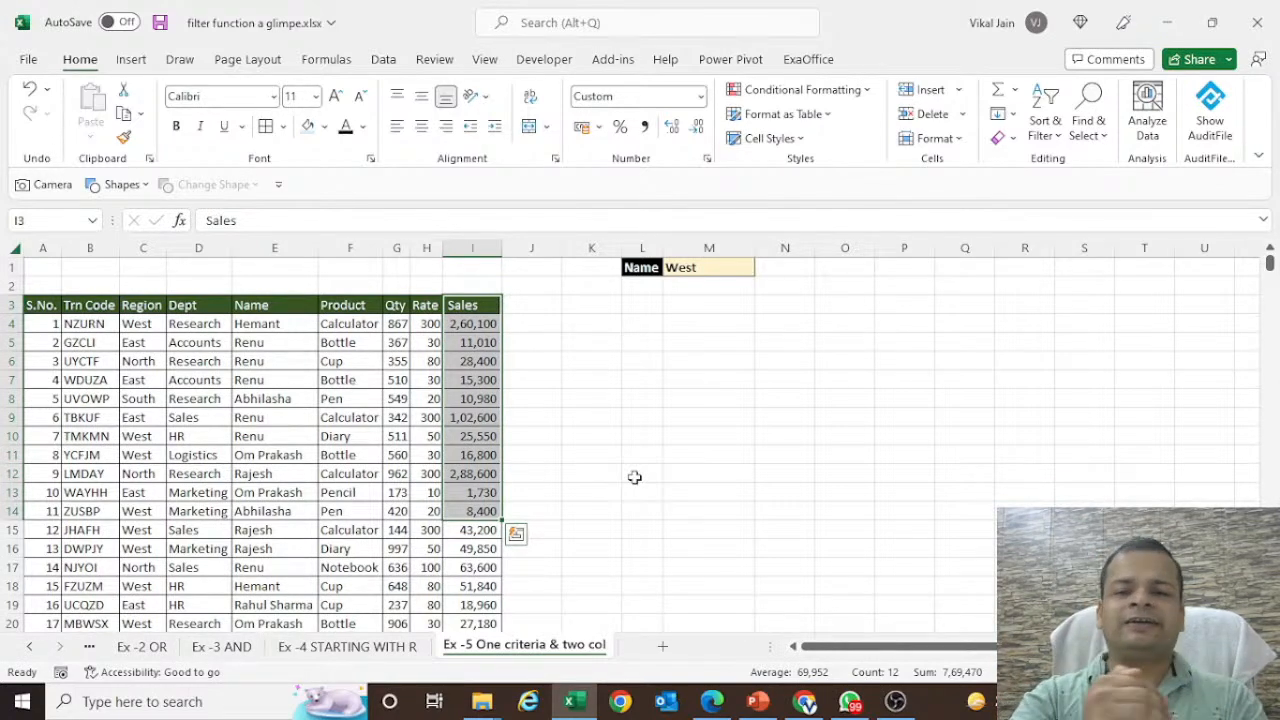
pyautogui.click(698, 270)
# - Start a FILTER formula in L6 with the absolute table range $A$3:$I$1003 as the array
pyautogui.click(645, 363)
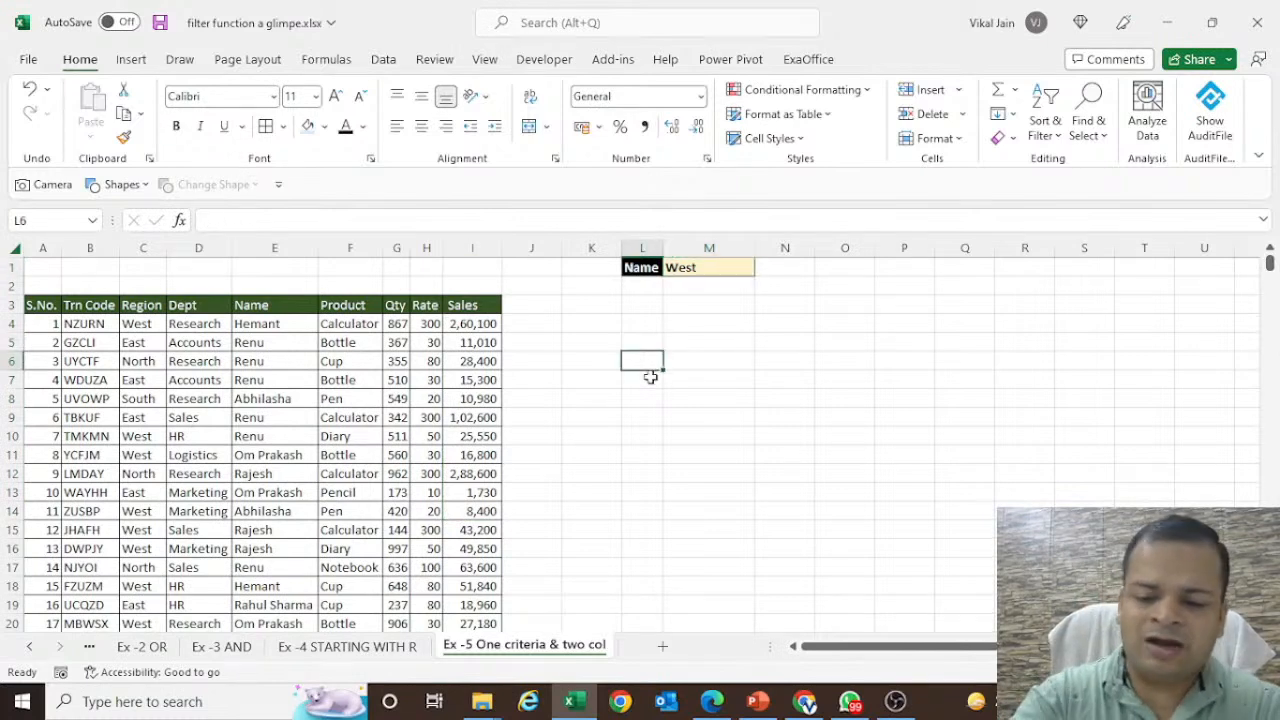
pyautogui.write('=filter')
pyautogui.press('Tab')
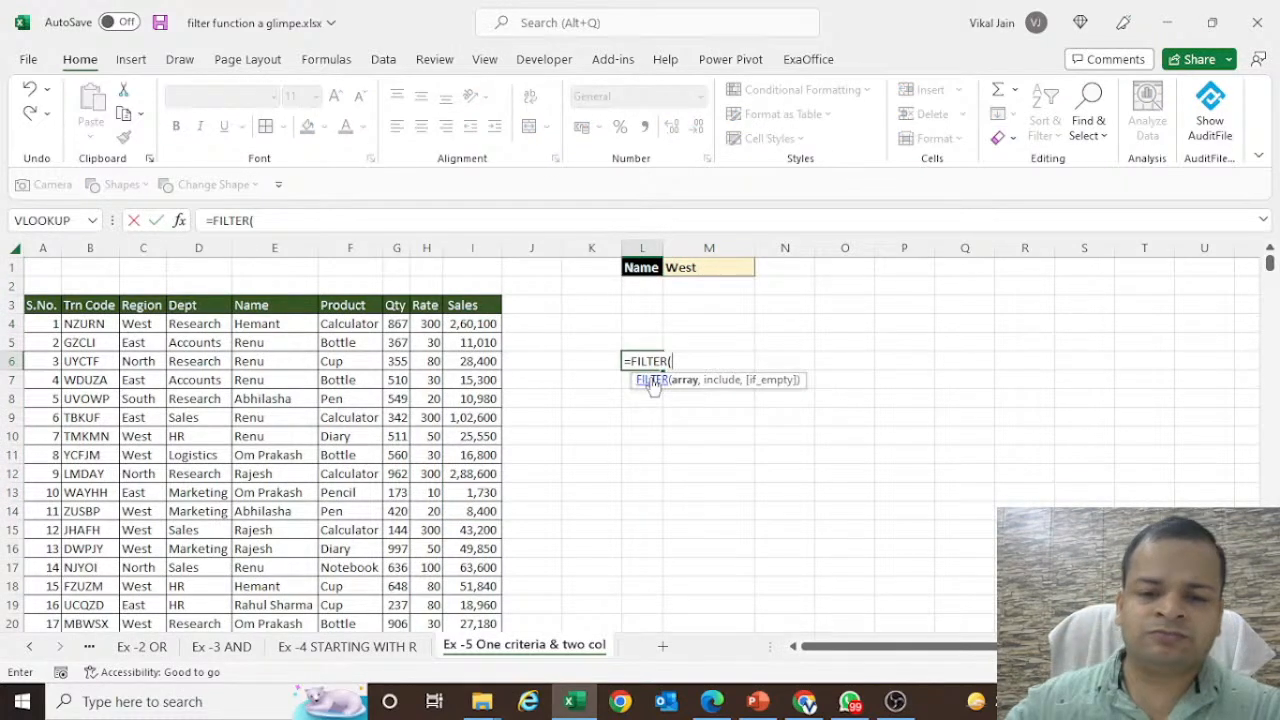
pyautogui.click(70, 306)
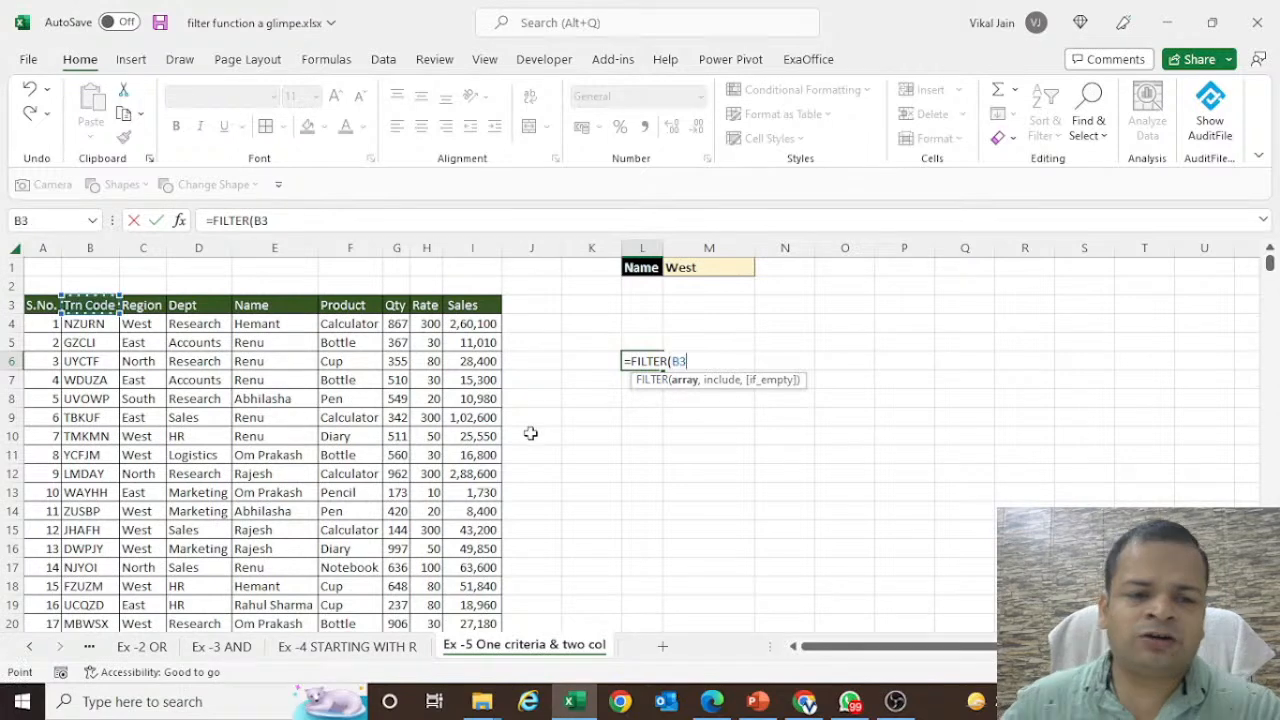
pyautogui.hotkey('ctrl', 'shift', 'Right')
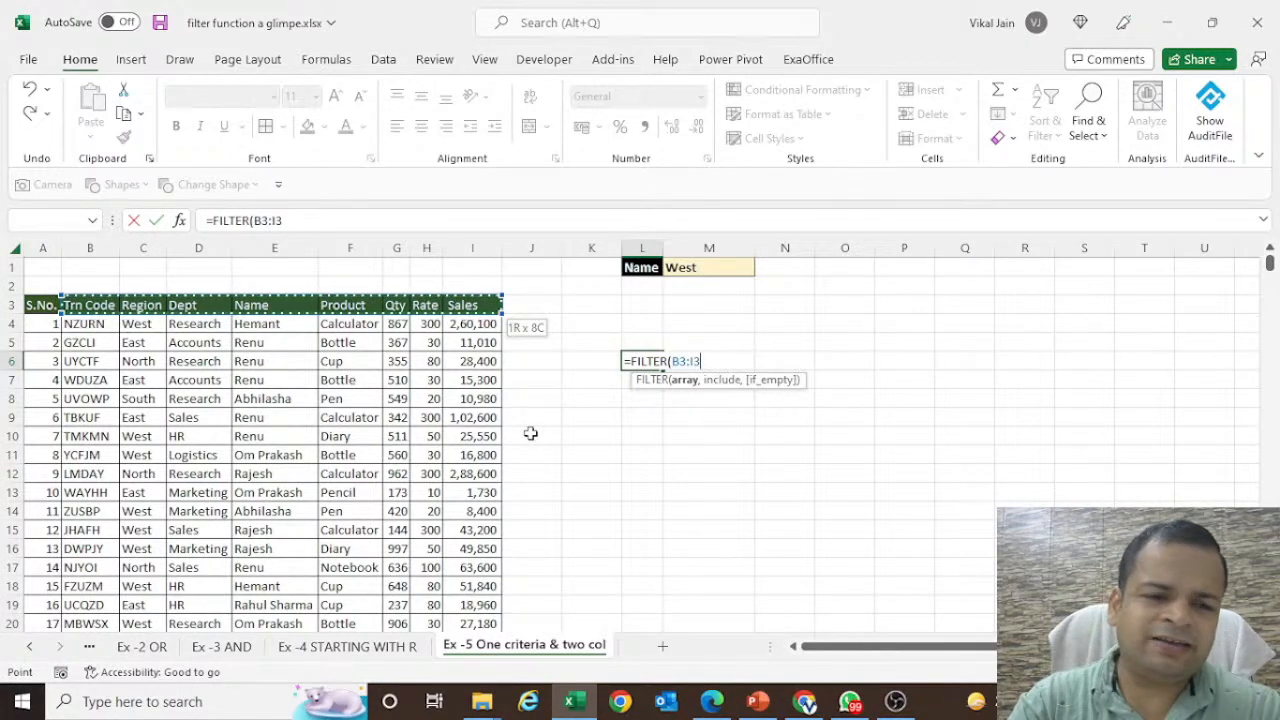
pyautogui.press('Left')
pyautogui.hotkey('ctrl', 'shift', 'Right')
pyautogui.hotkey('ctrl', 'shift', 'Down')
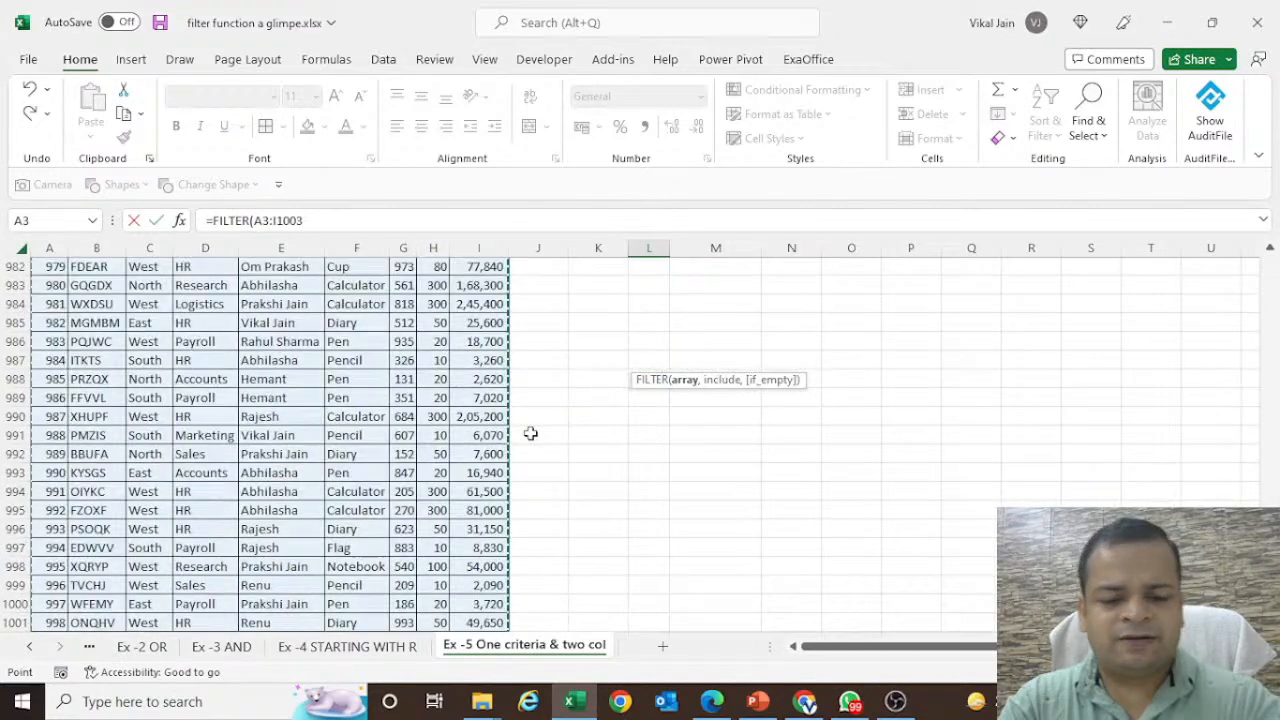
pyautogui.press('F4')
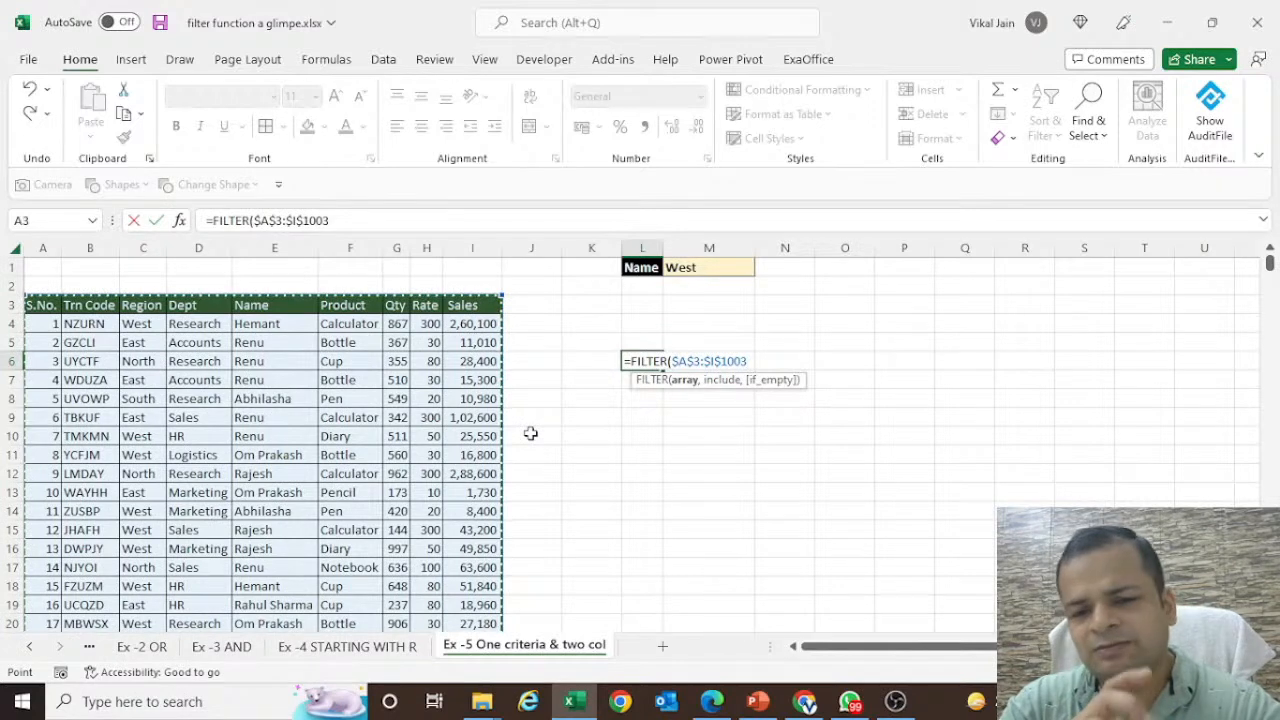
pyautogui.write(',')
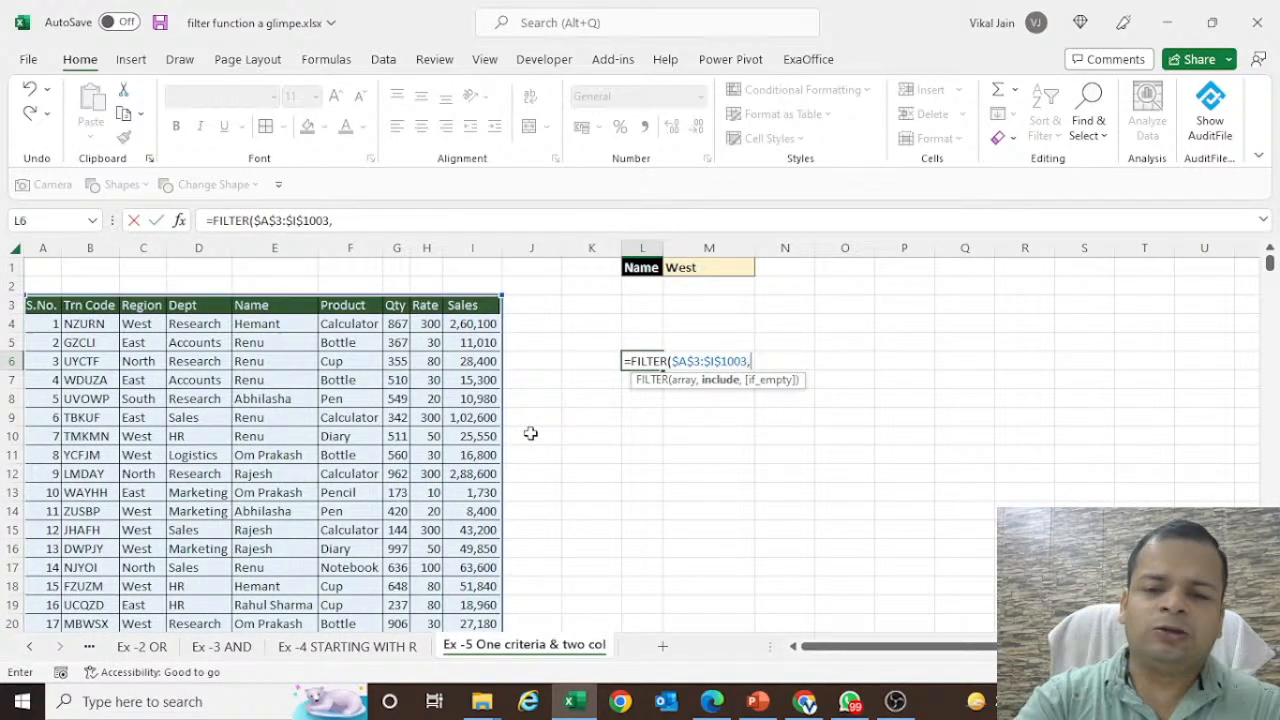
# - Complete the FILTER formula in L6 with the include condition $C$3:$C$1003=$M$1 and enter it
pyautogui.click(150, 308)
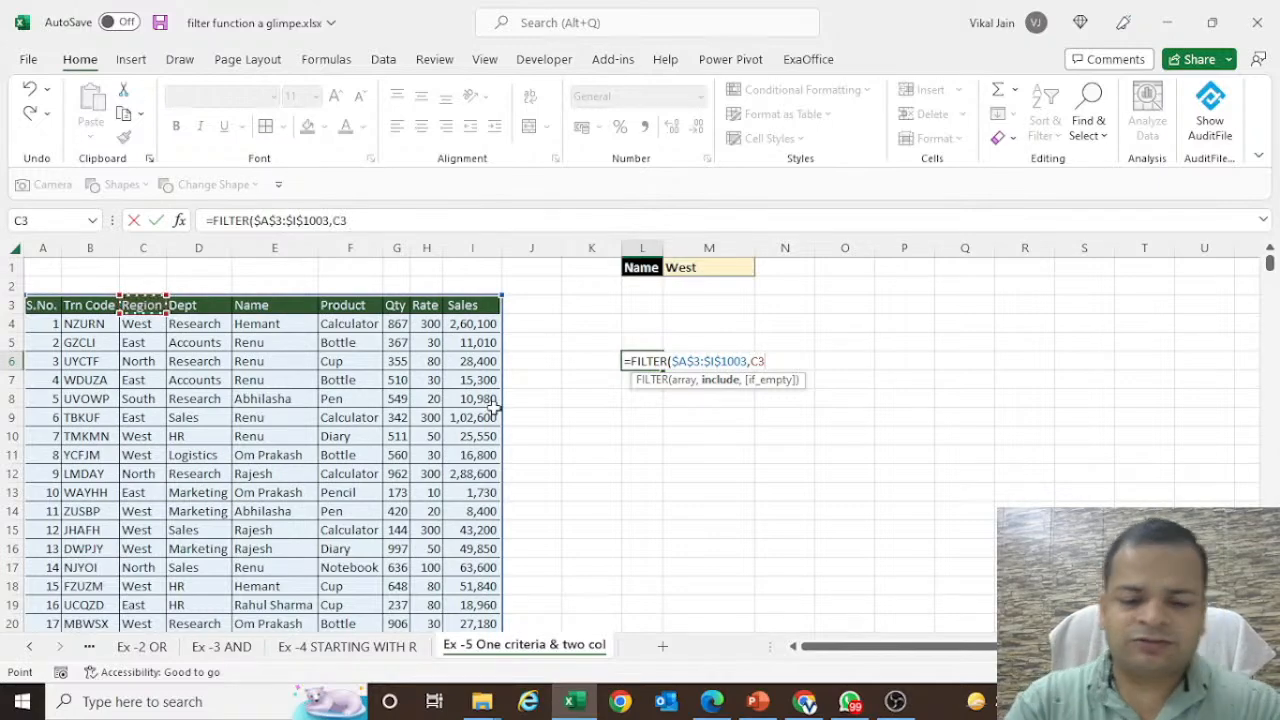
pyautogui.hotkey('ctrl', 'shift', 'Down')
pyautogui.press('F4')
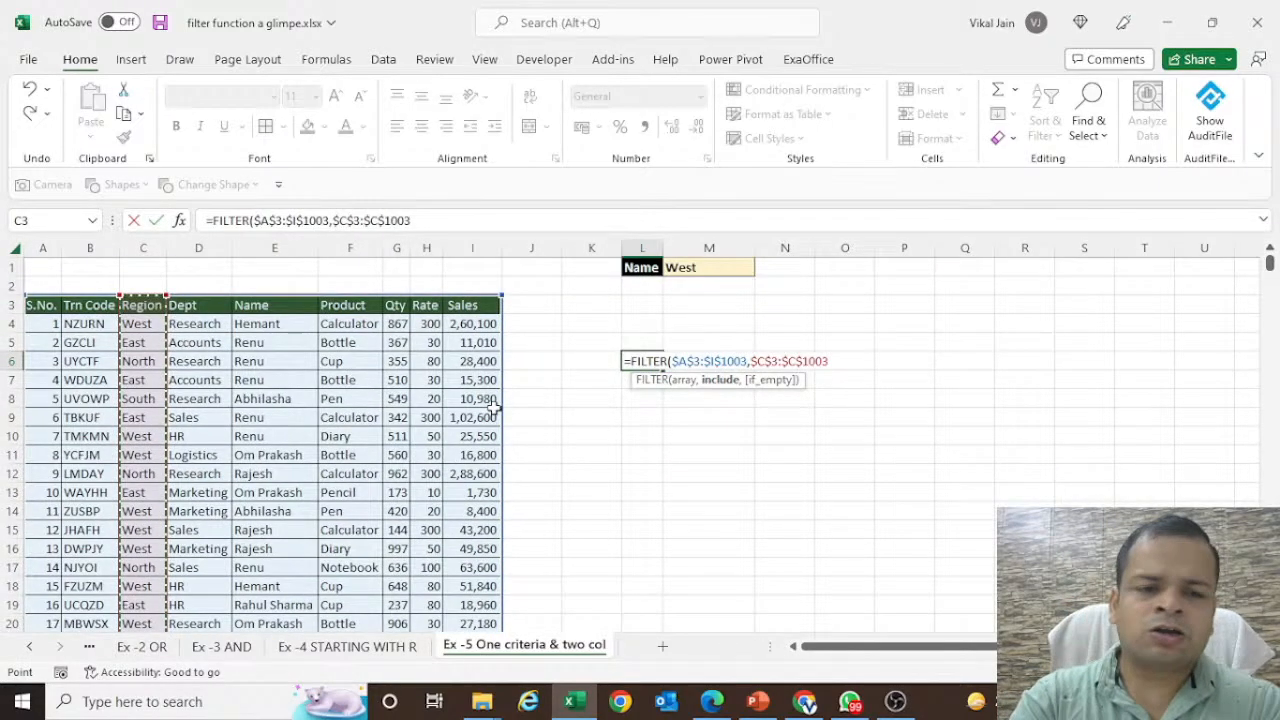
pyautogui.write('=')
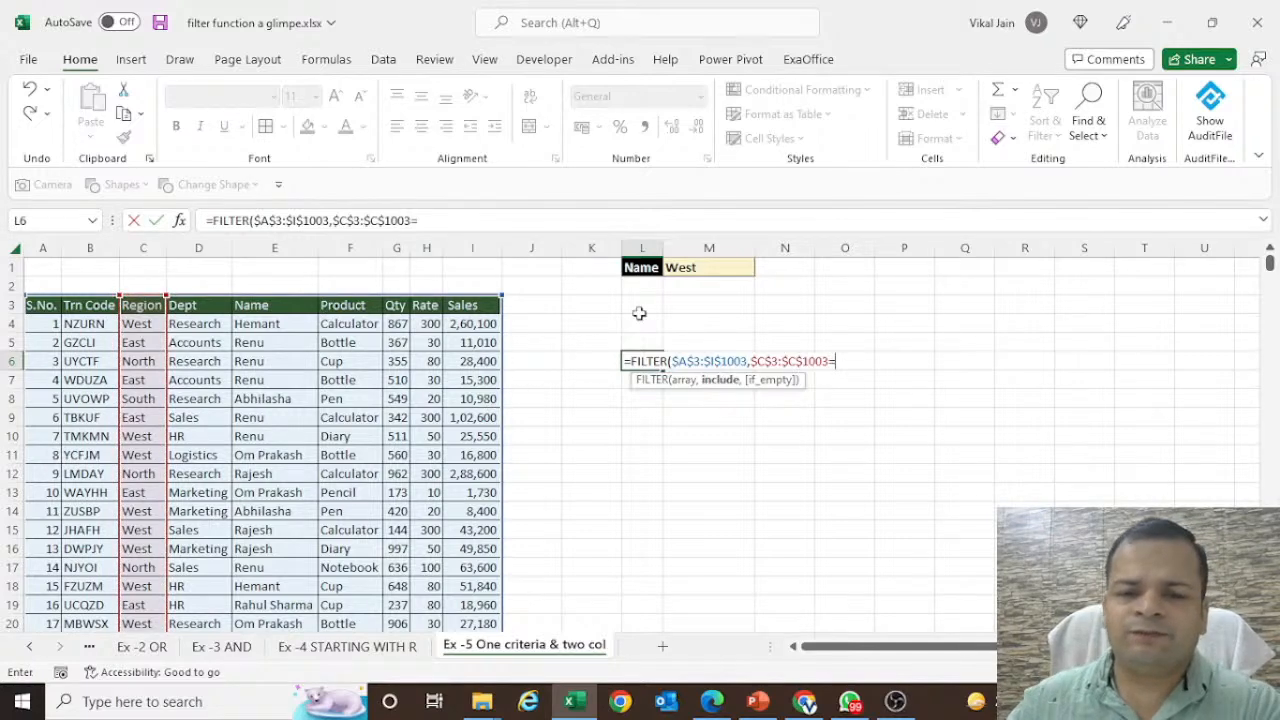
pyautogui.click(670, 267)
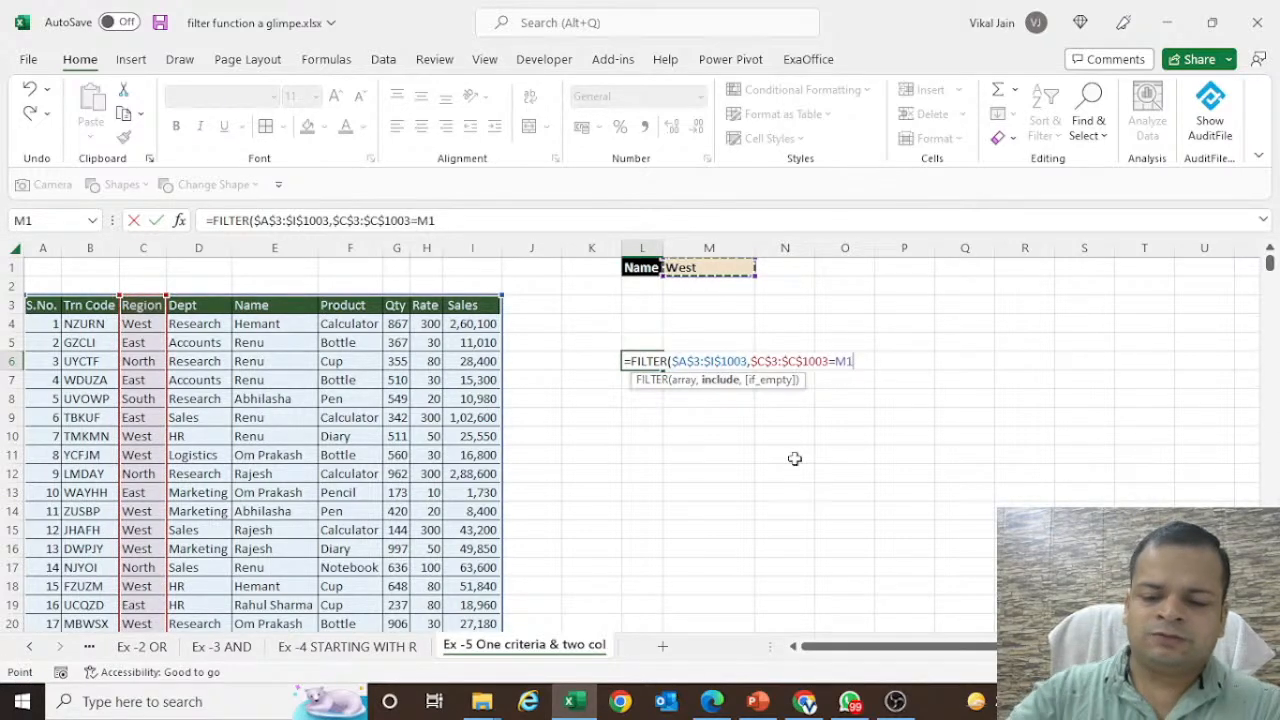
pyautogui.press('F4')
pyautogui.write(')')
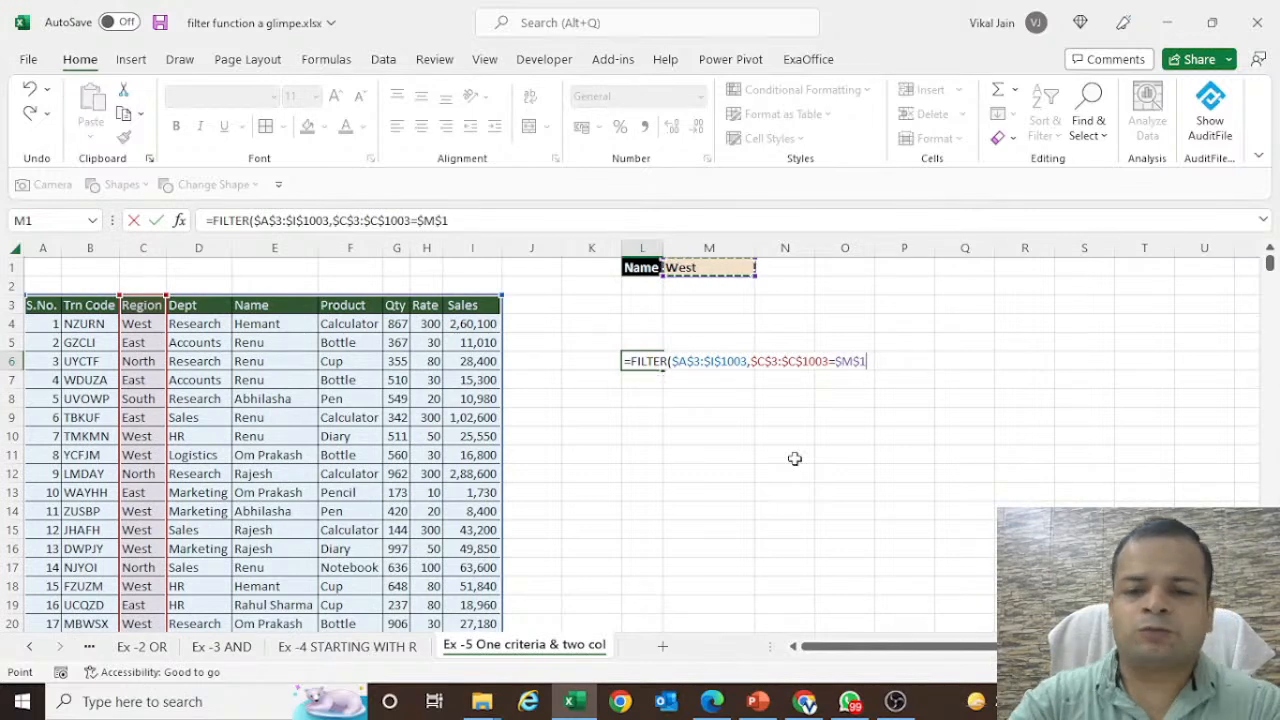
pyautogui.press('Return')
pyautogui.press('Up')
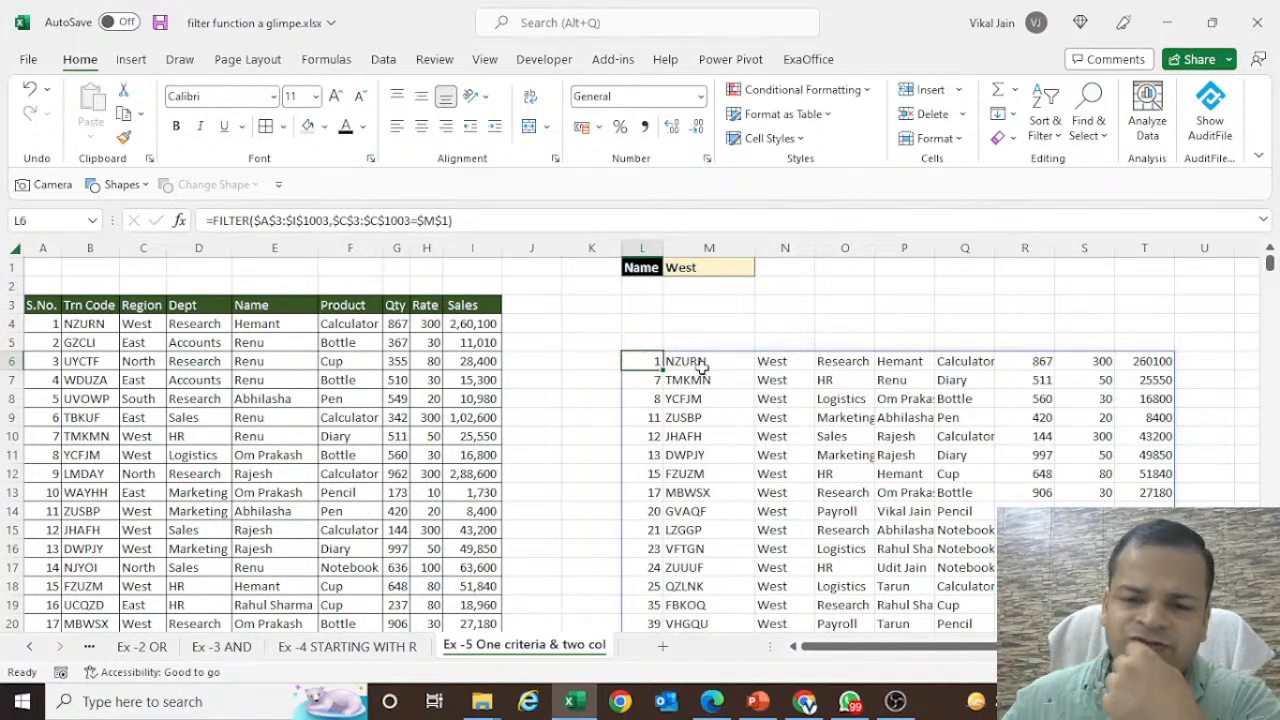
# - Review the filtered Trn Code and Sales columns and wrap the FILTER formula in L6 in the CHOOSECOLS function
pyautogui.moveTo(700, 362); pyautogui.dragTo(688, 588)
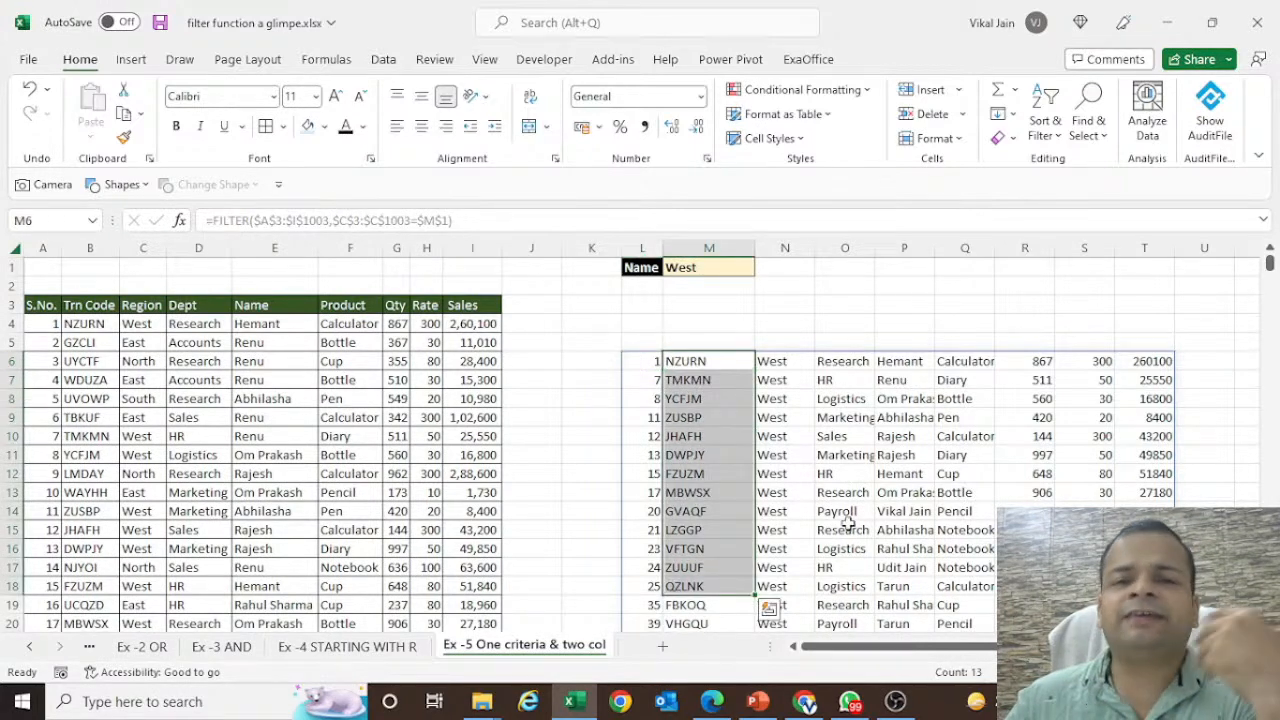
pyautogui.moveTo(1160, 365); pyautogui.dragTo(1150, 549)
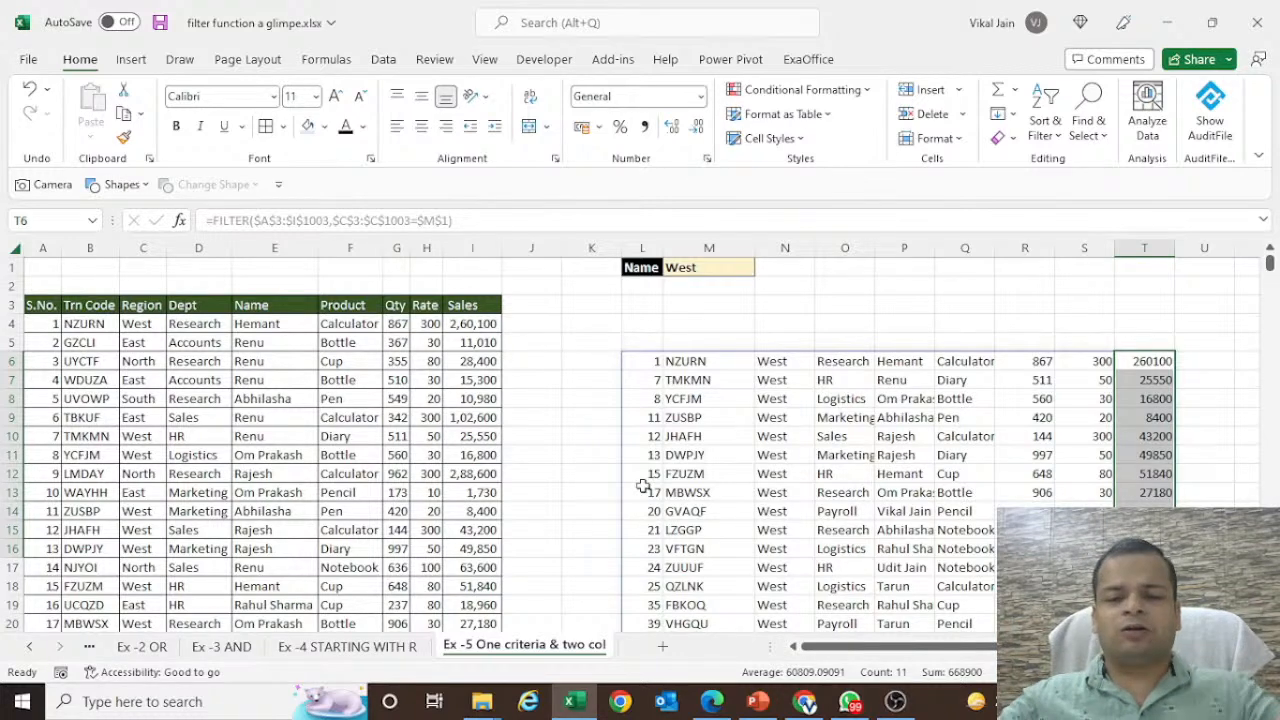
pyautogui.click(680, 365)
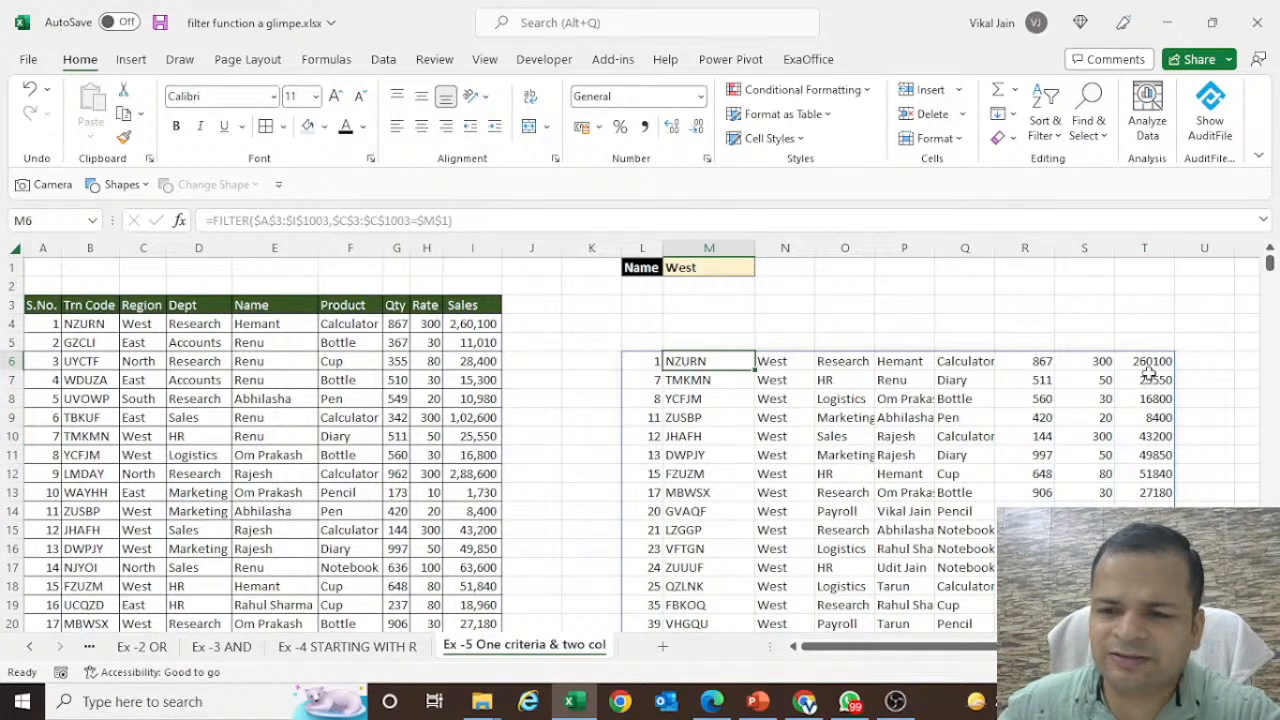
pyautogui.doubleClick(640, 364)
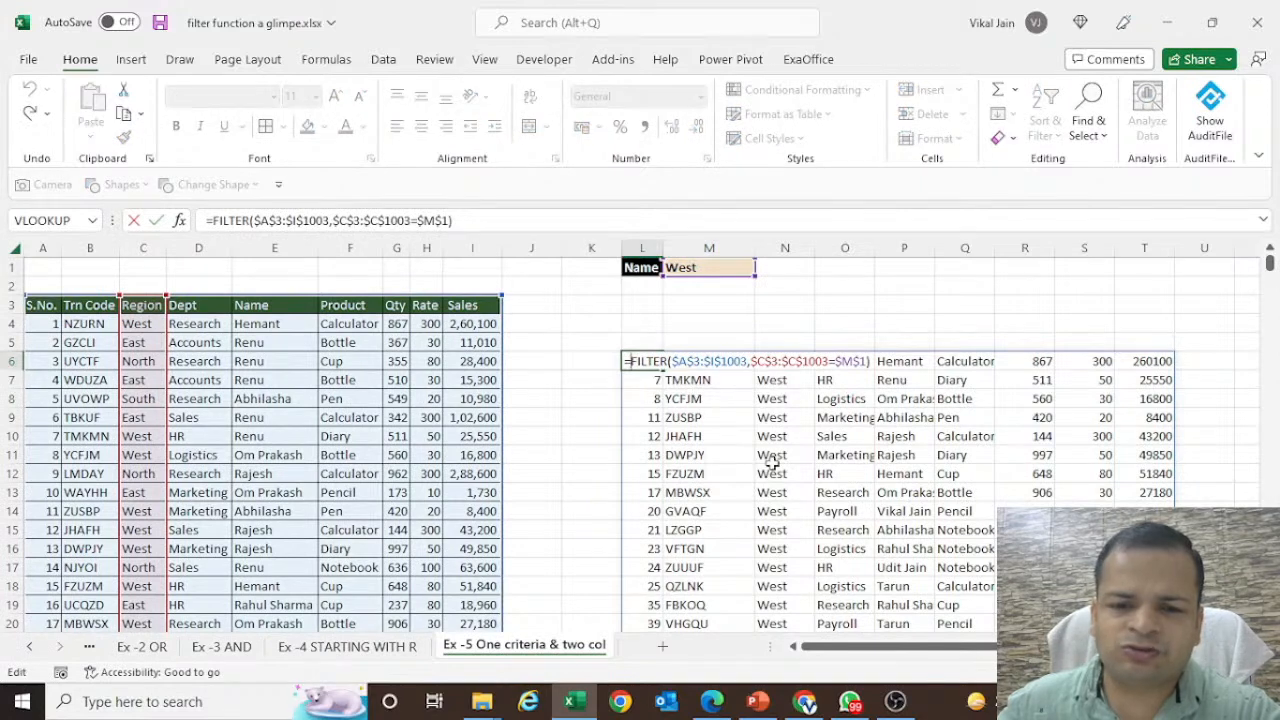
pyautogui.write('choo')
pyautogui.press('Down')
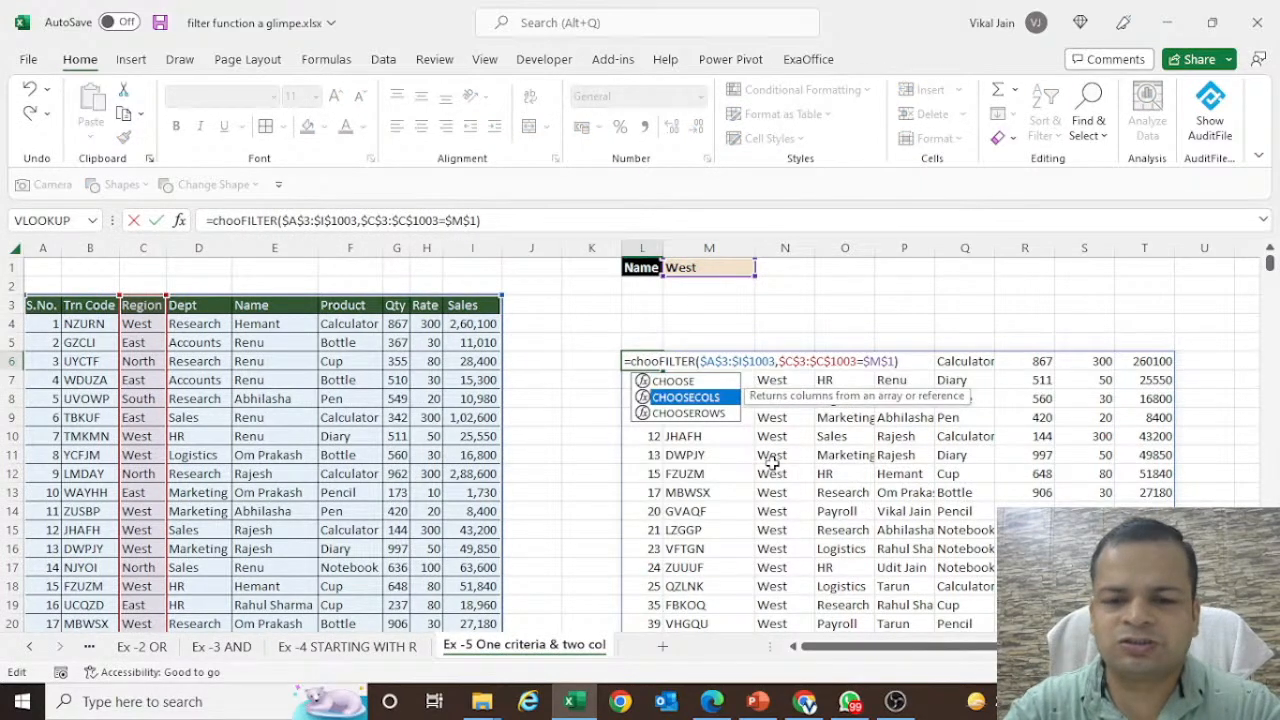
pyautogui.press('Tab')
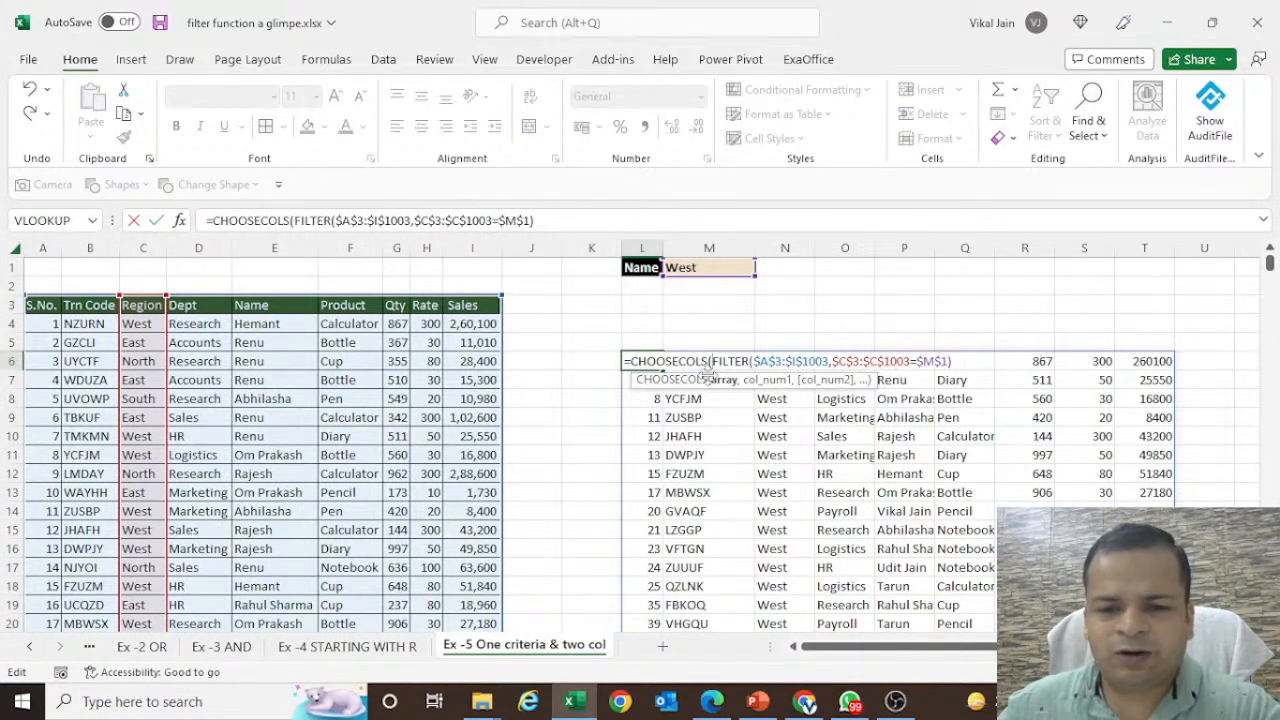
# - Complete the CHOOSECOLS formula after the FILTER array with column numbers 2 and 9 and enter it
pyautogui.click(964, 362)
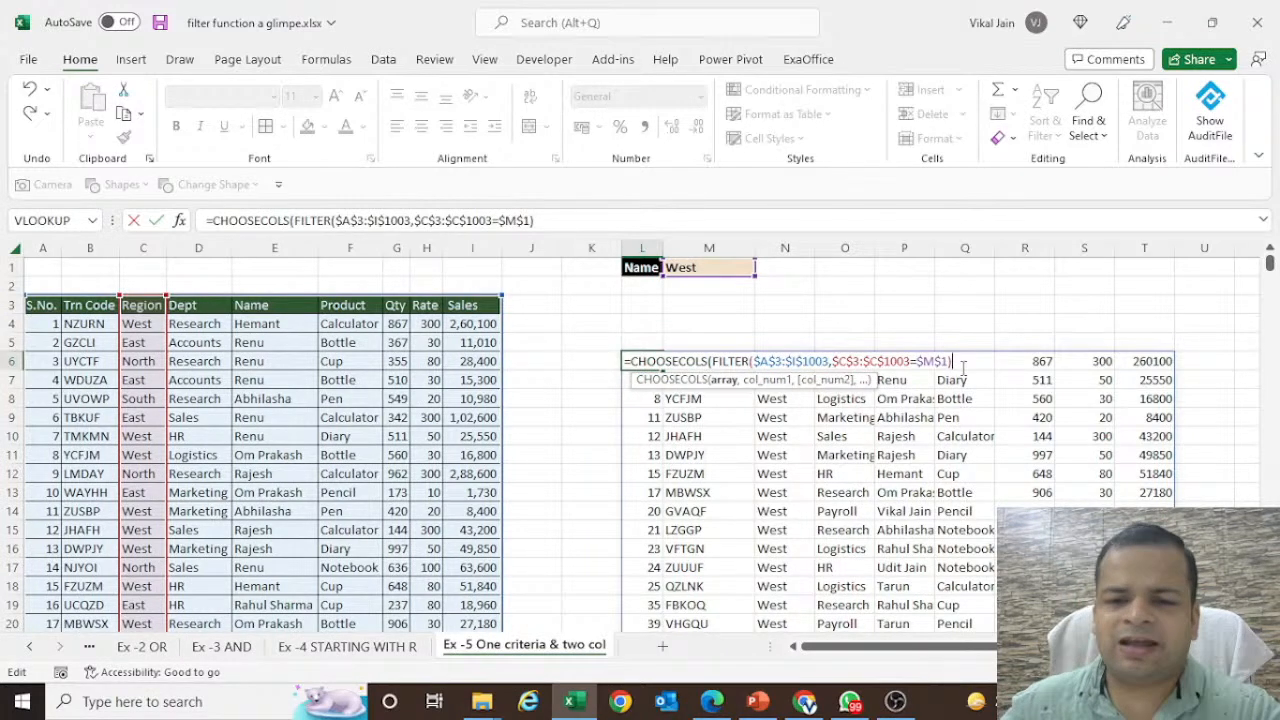
pyautogui.write(',')
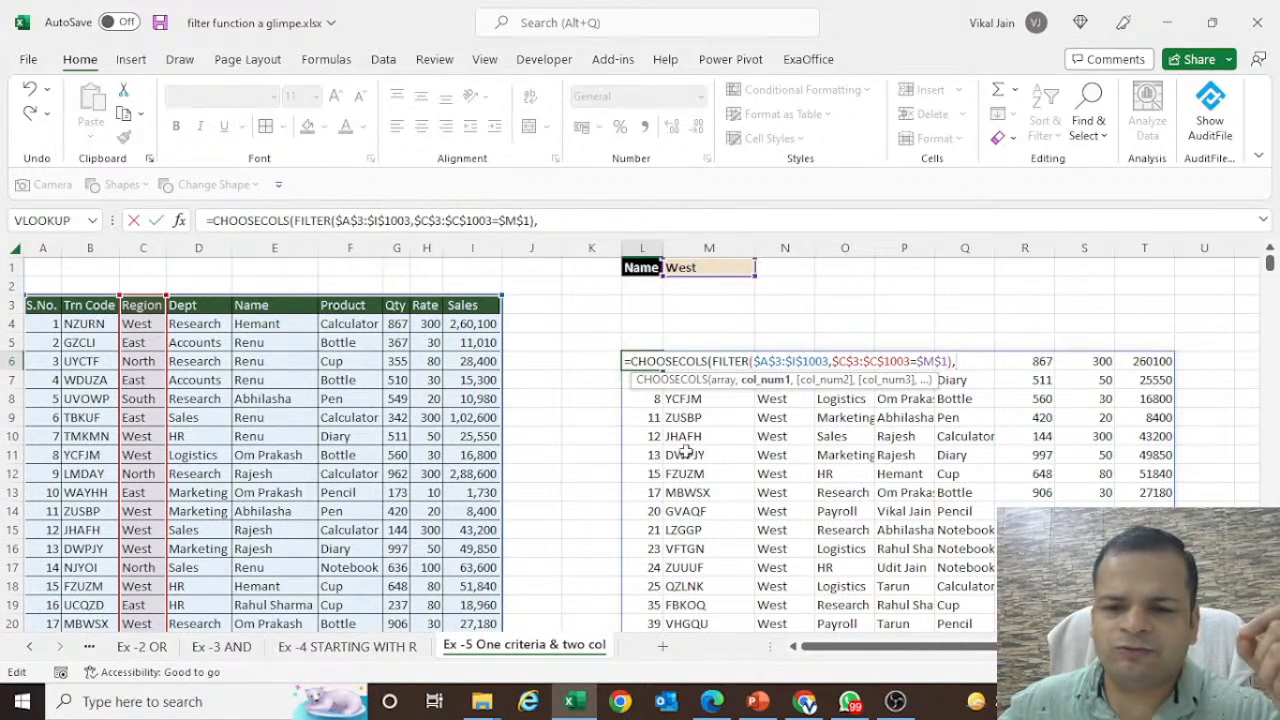
pyautogui.write('2')
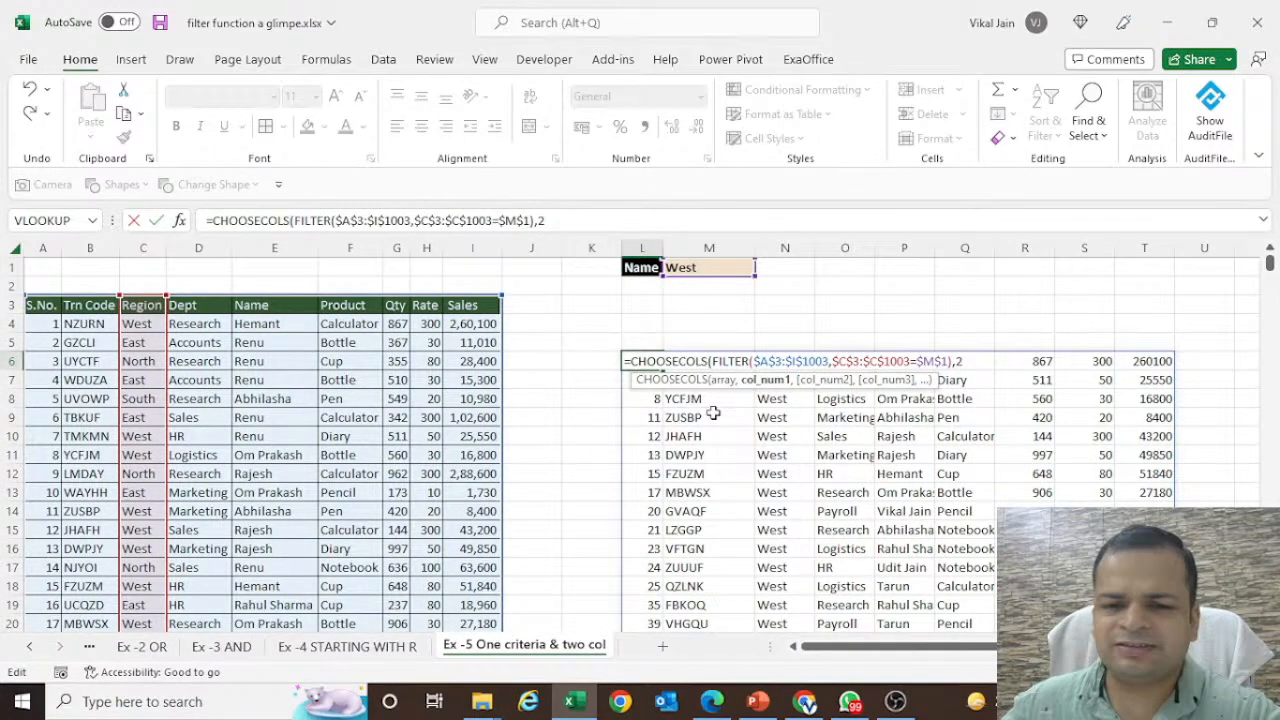
pyautogui.write(',')
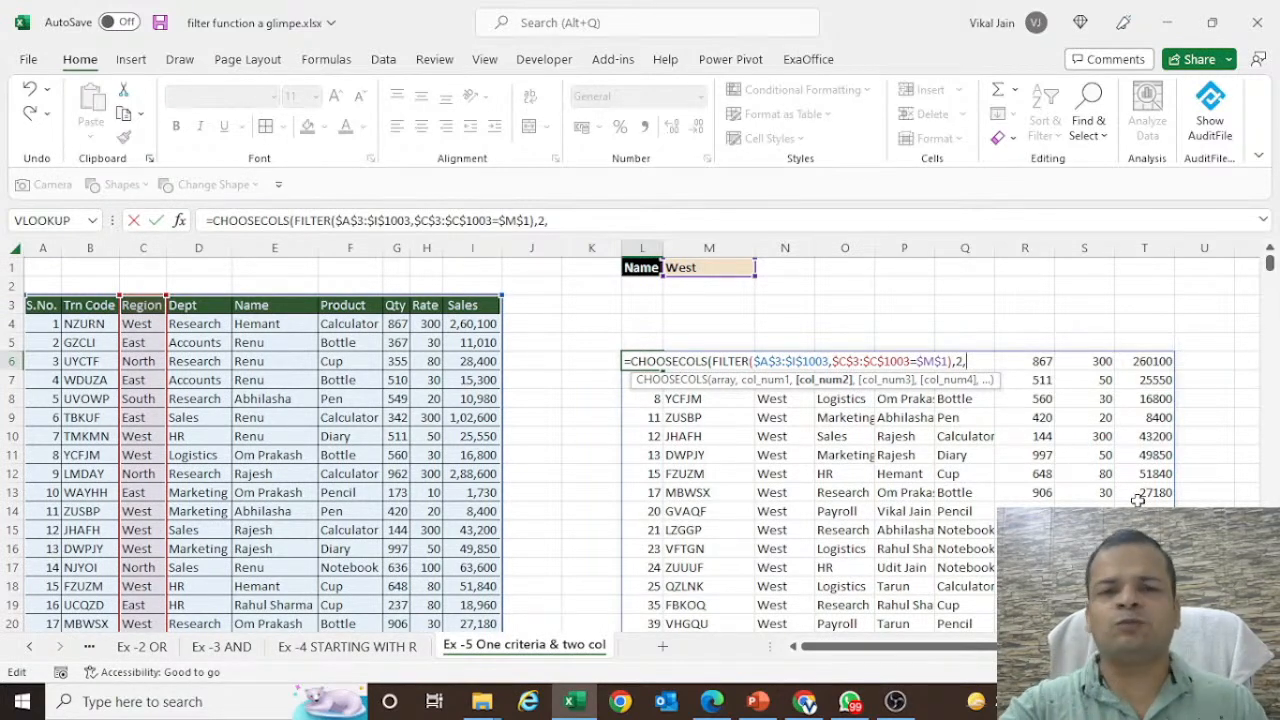
pyautogui.write('9')
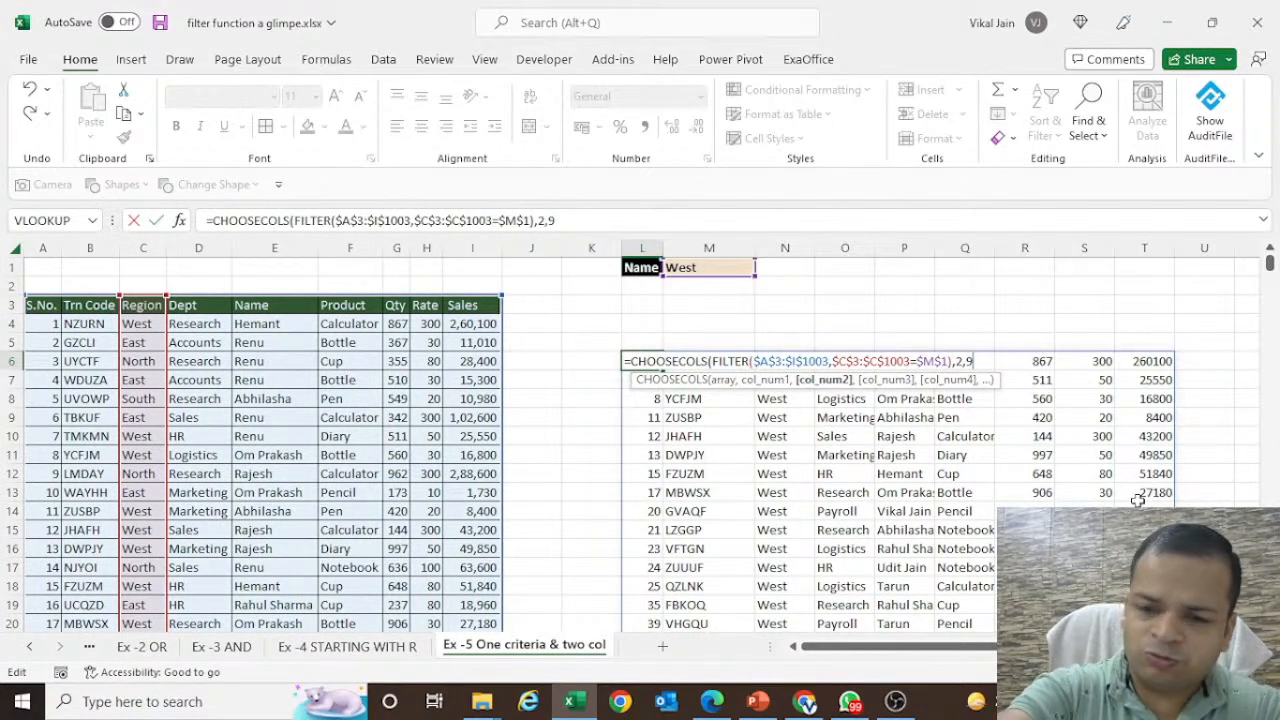
pyautogui.write(')')
pyautogui.press('Return')
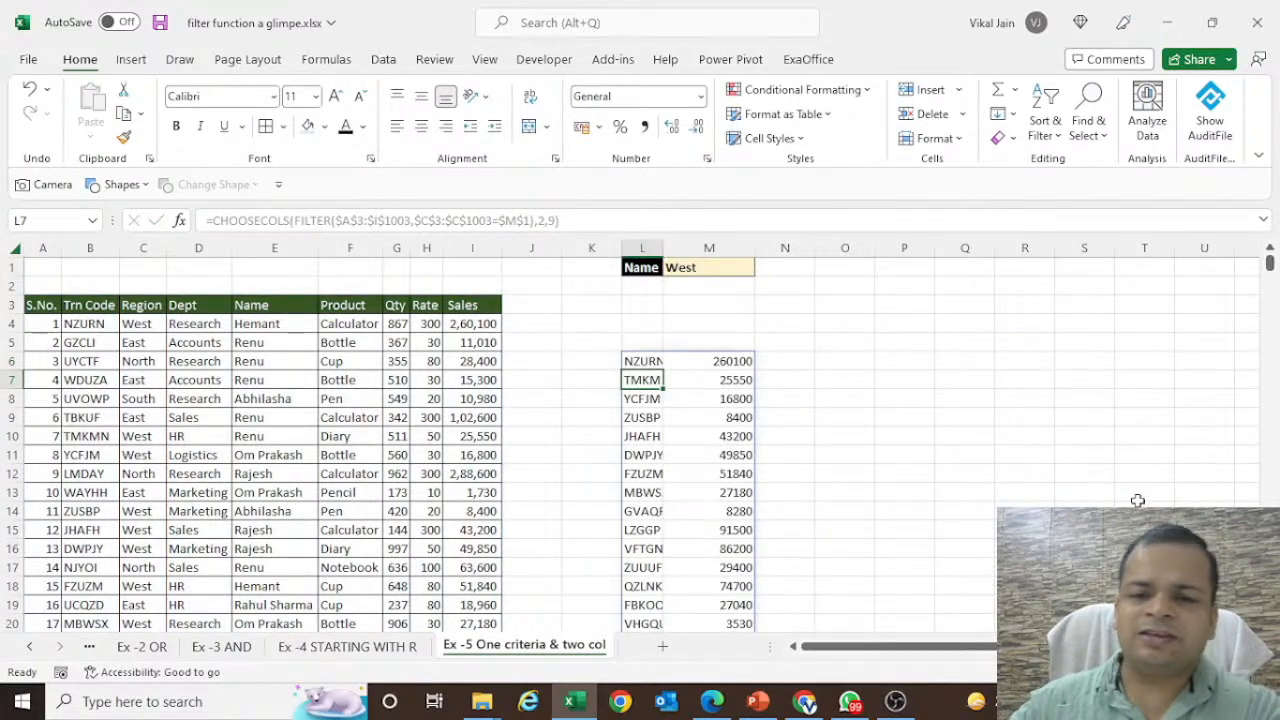
# - Widen column L to fit the full transaction codes and check the two-column result in L6 and M6
pyautogui.click(860, 436)
pyautogui.moveTo(663, 248); pyautogui.dragTo(680, 250)
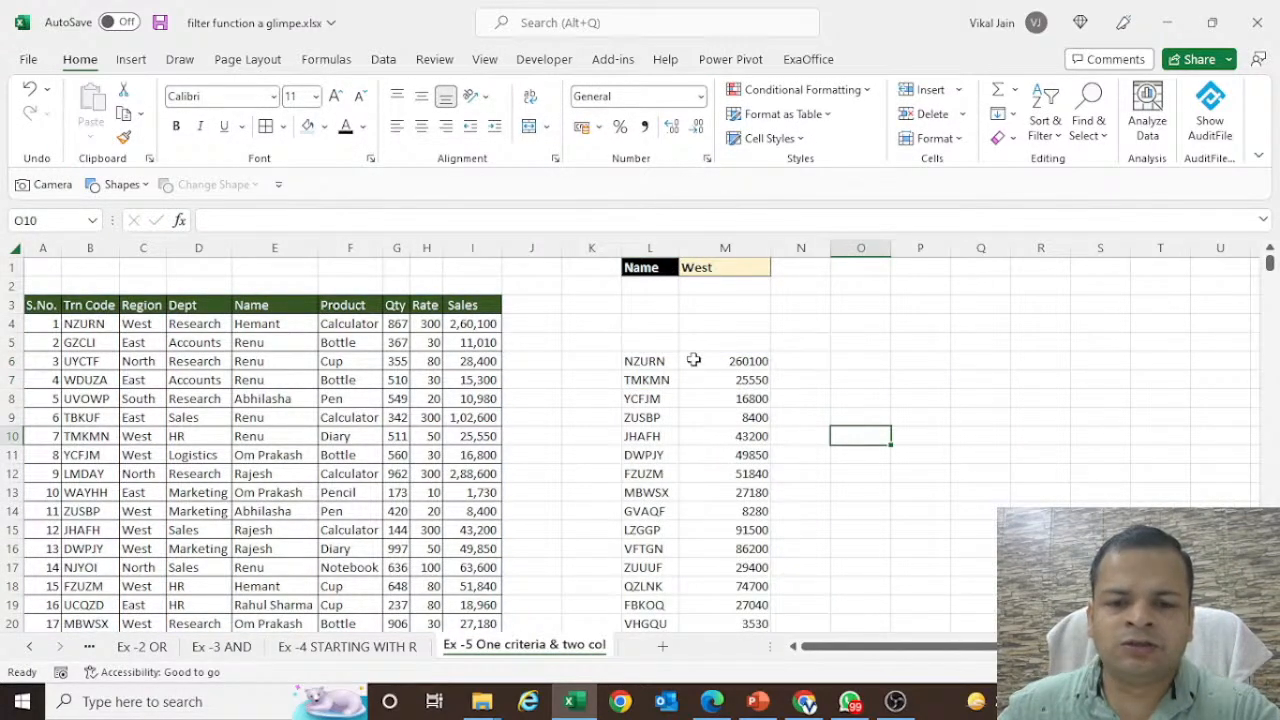
pyautogui.click(656, 366)
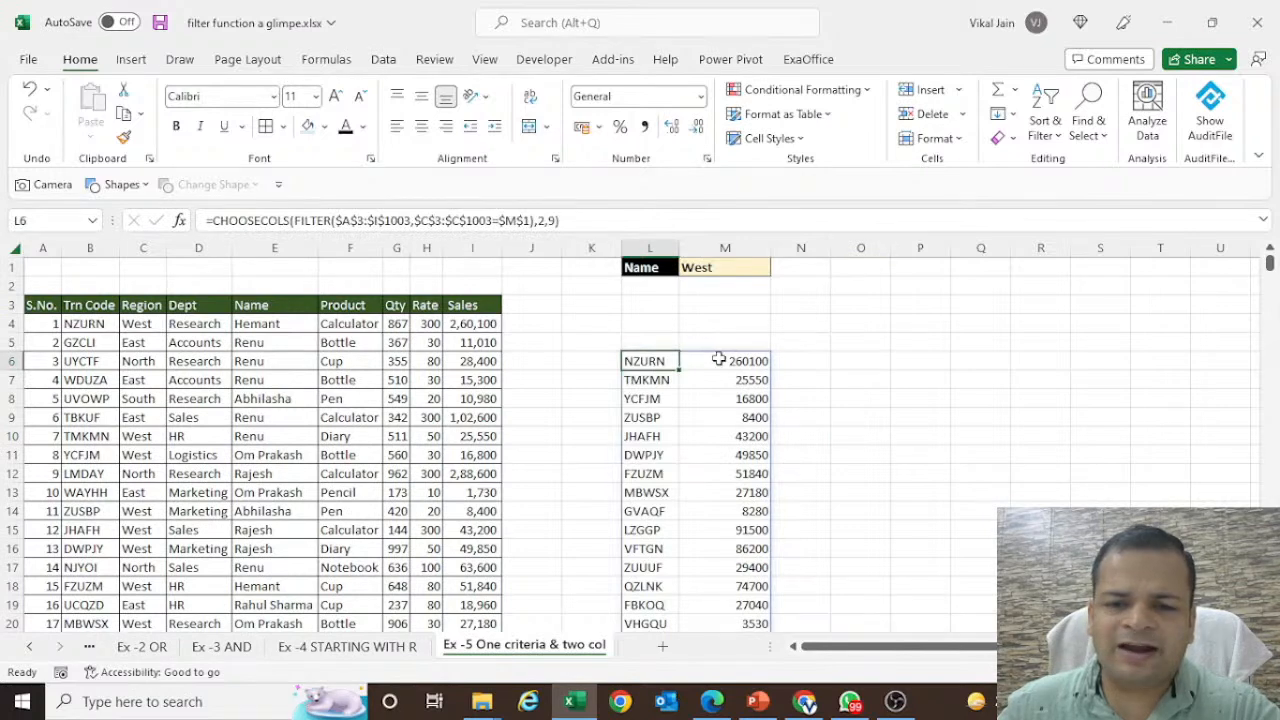
pyautogui.click(718, 360)
# - Change the criterion in M1 to North
pyautogui.click(706, 268)
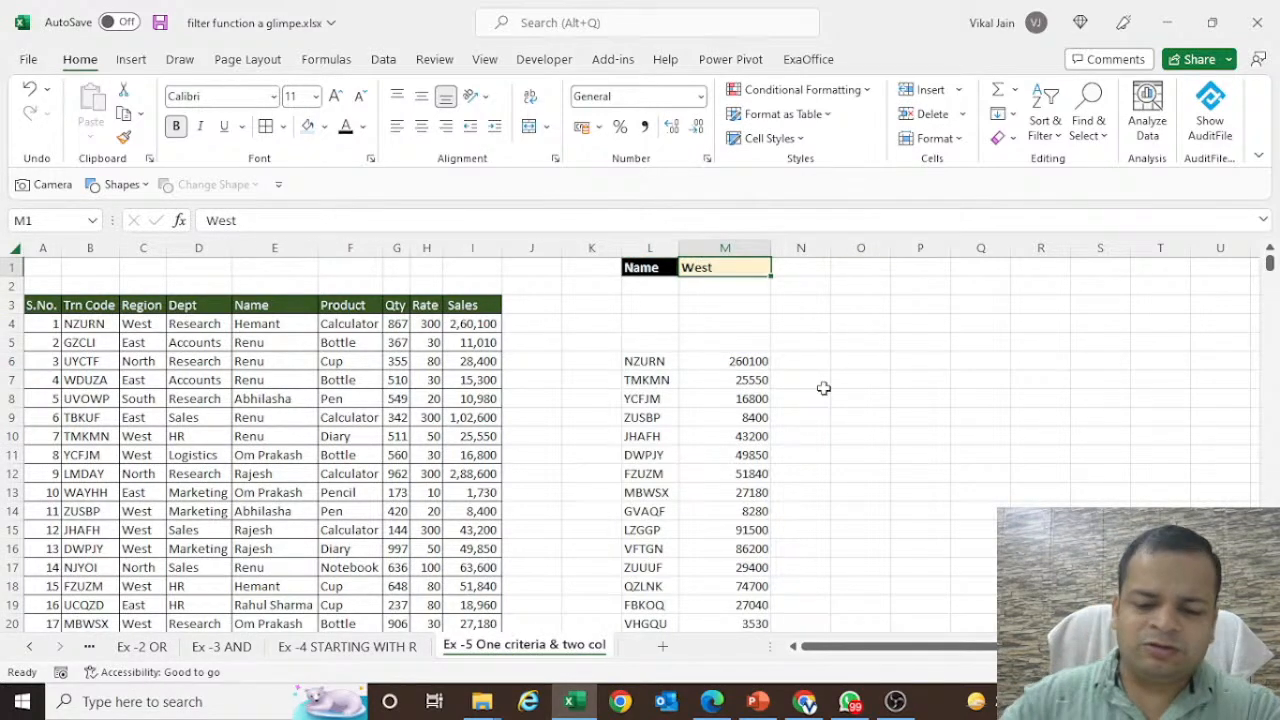
pyautogui.write('North')
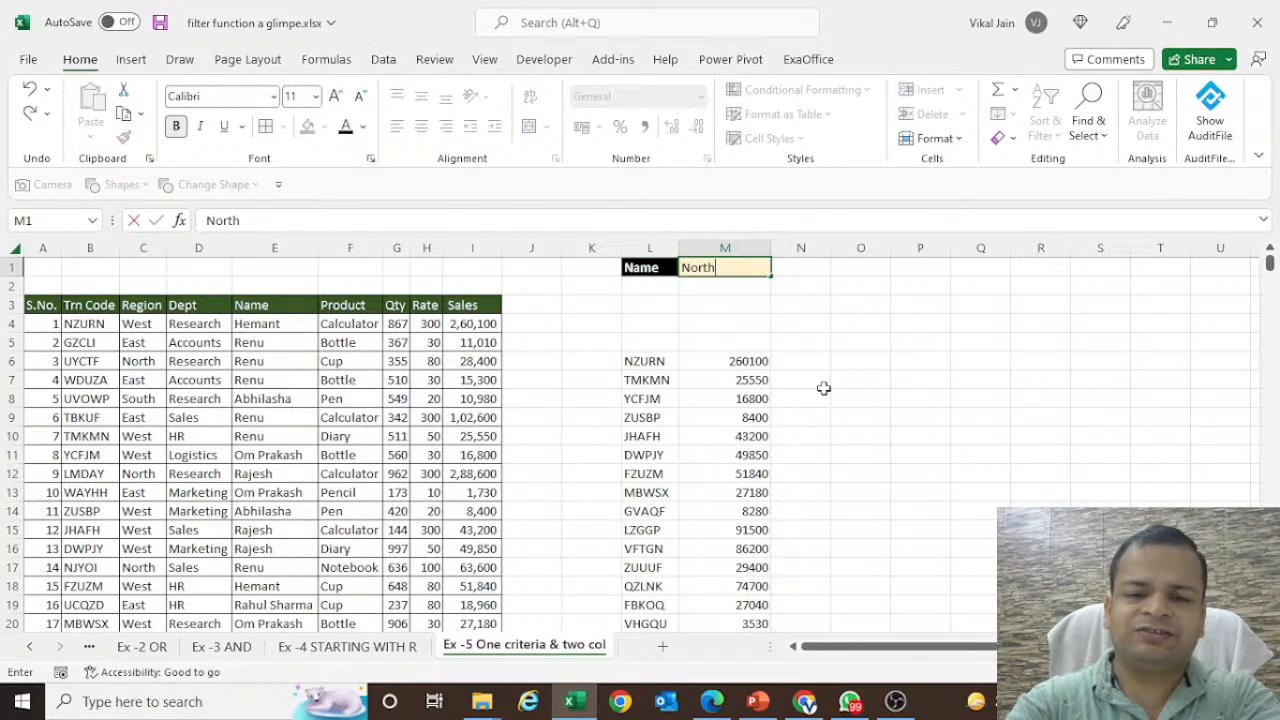
pyautogui.press('Return')
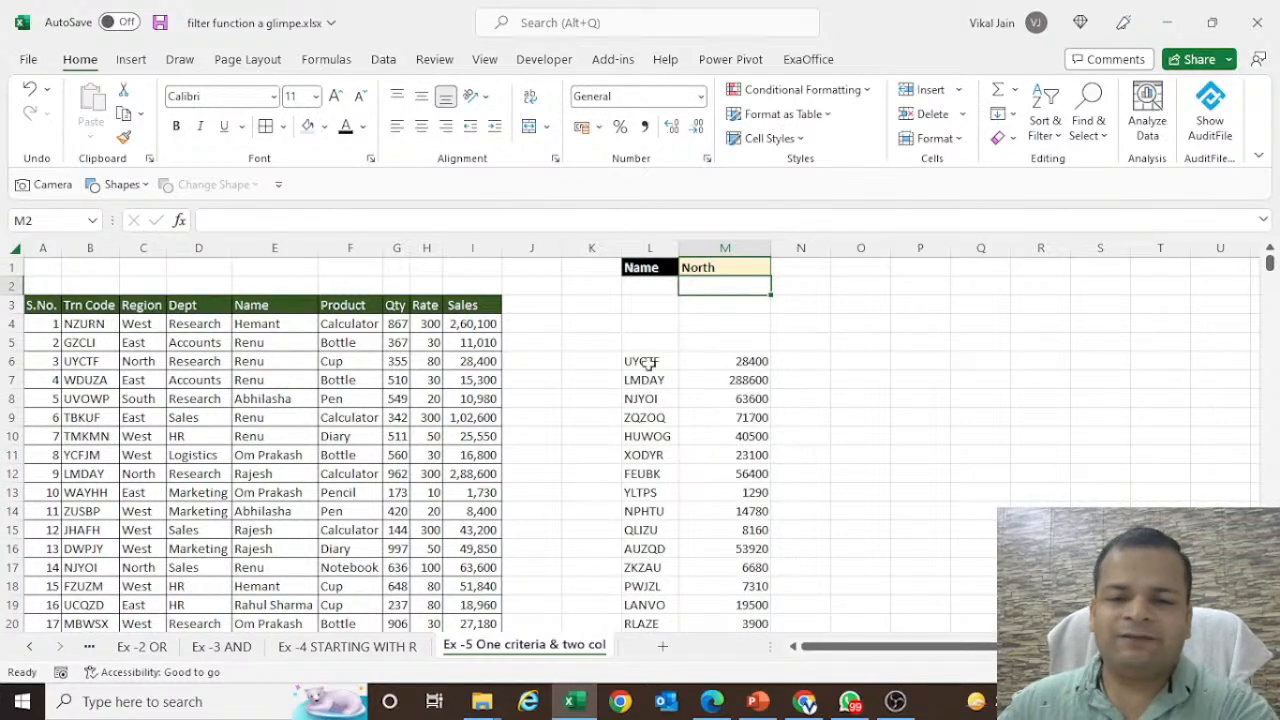